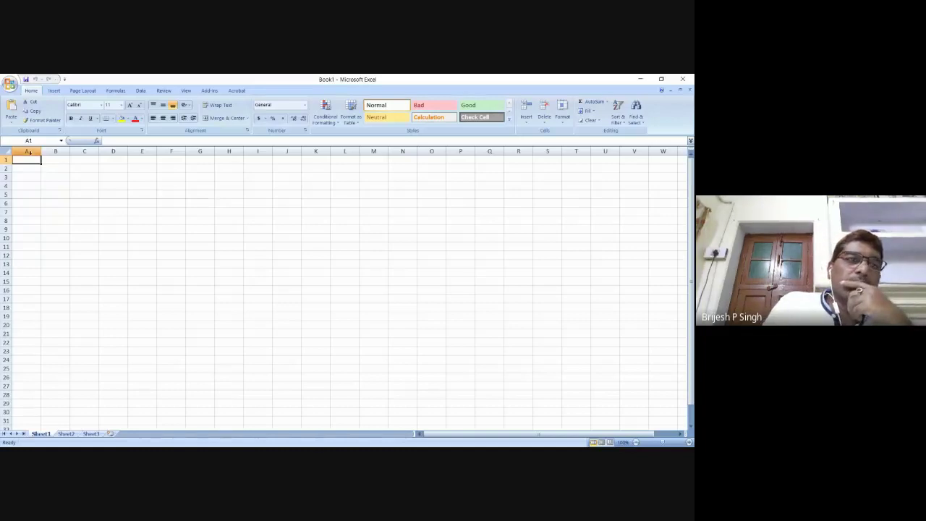
# Step: Enter the formula =2*3 in cell A1
pyautogui.write('=')
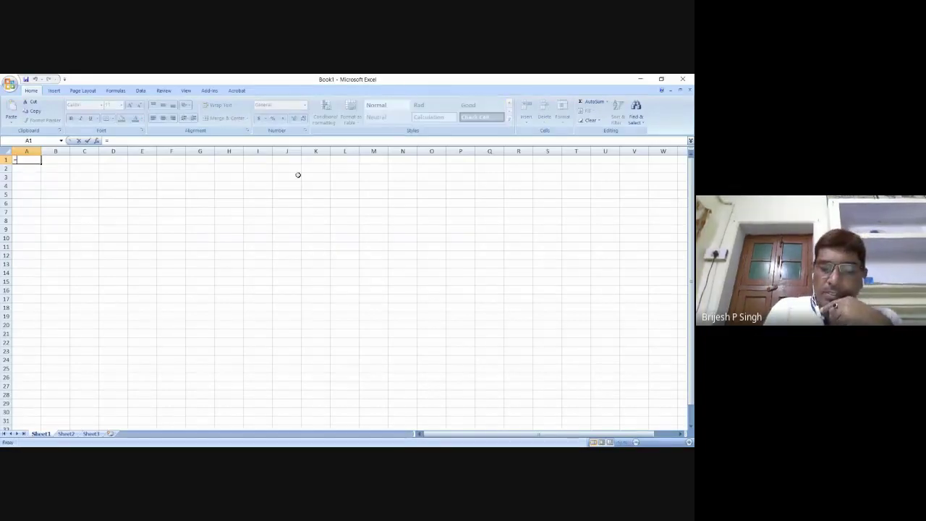
pyautogui.write('2*3')
pyautogui.press('Return')
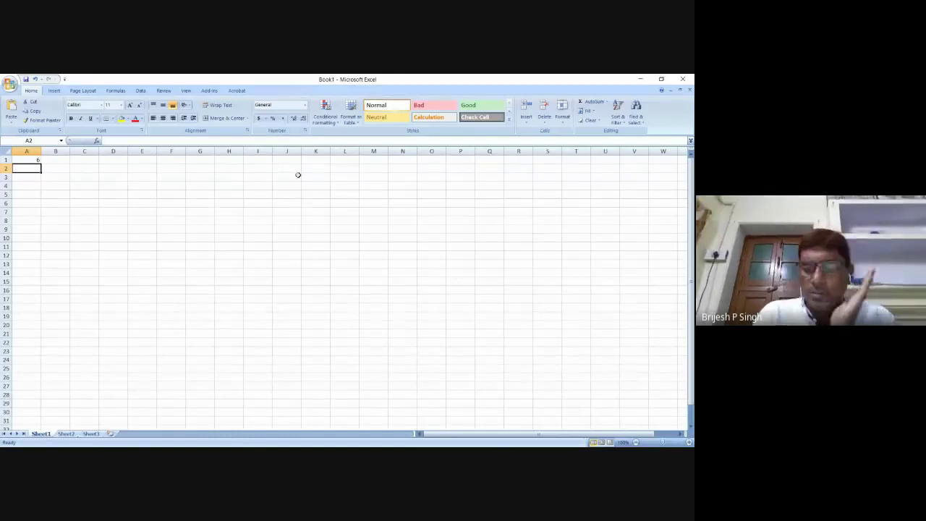
# Step: Enter 2 in cell A1 and 3 in cell B1
pyautogui.press('Up')
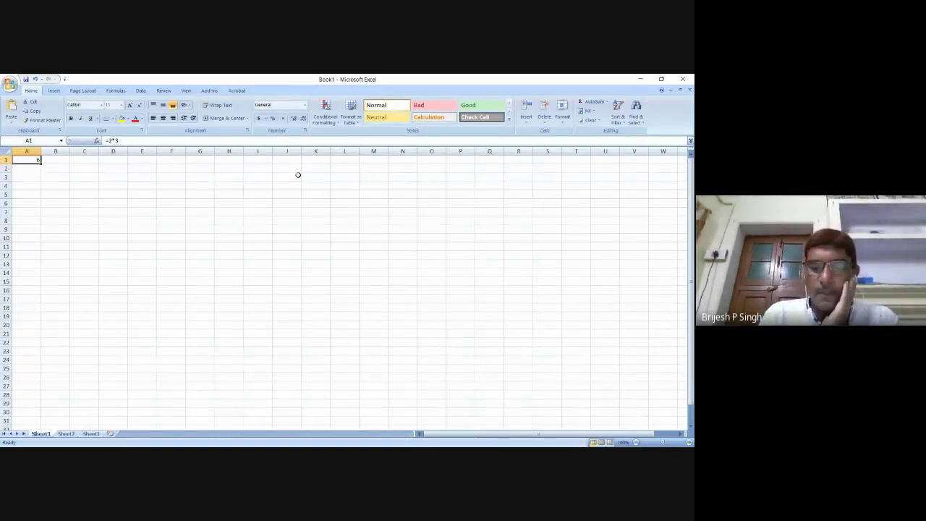
pyautogui.write('2')
pyautogui.press('Tab')
pyautogui.write('3')
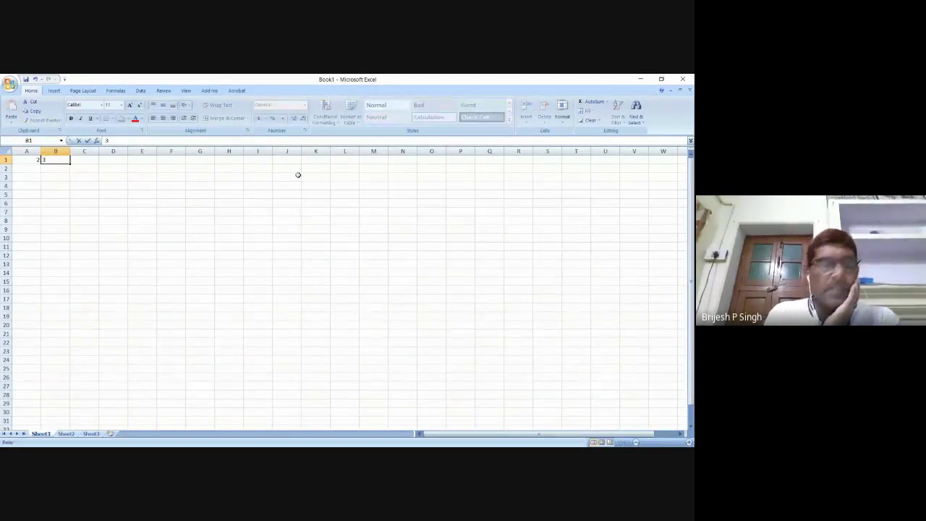
pyautogui.press('Tab')
# Step: Enter the formula =A1*B1 in cell C1 and fill it down through C9
pyautogui.write('==')
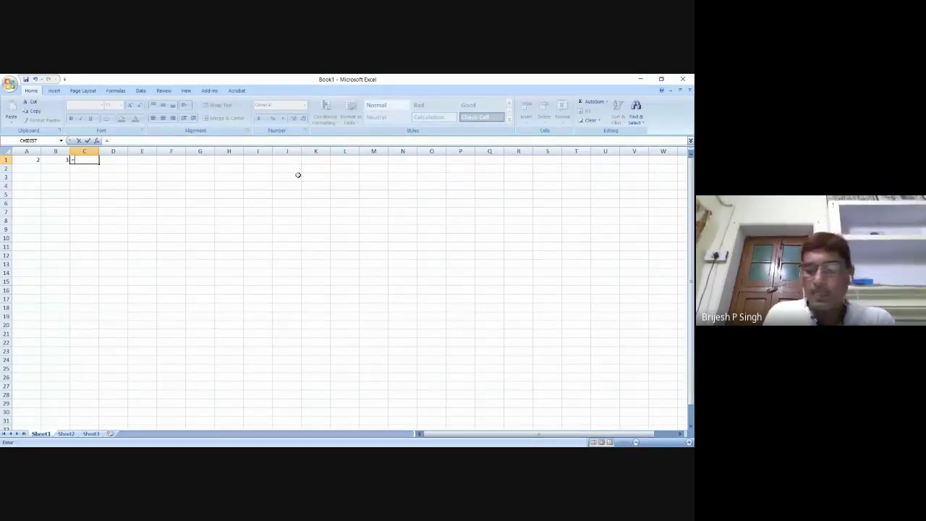
pyautogui.click(29, 162)
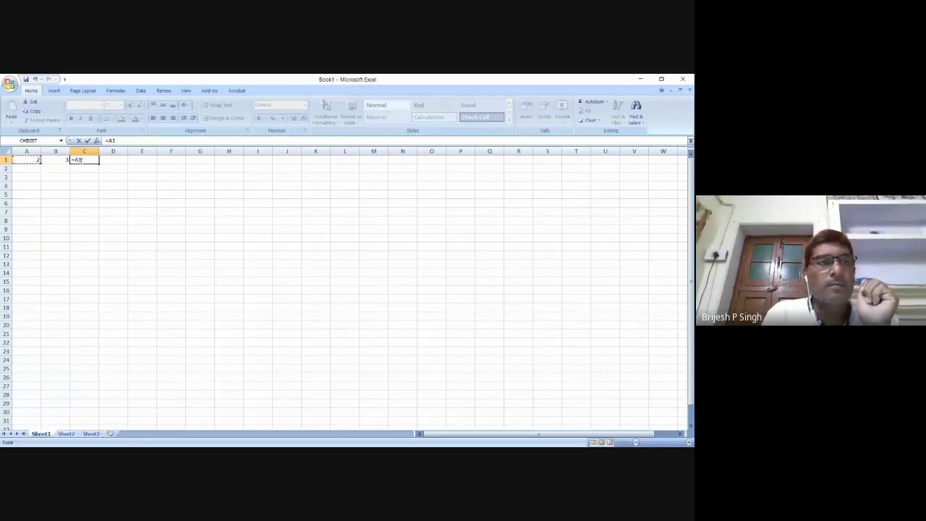
pyautogui.write('*')
pyautogui.click(64, 160)
pyautogui.press('Return')
pyautogui.click(85, 159)
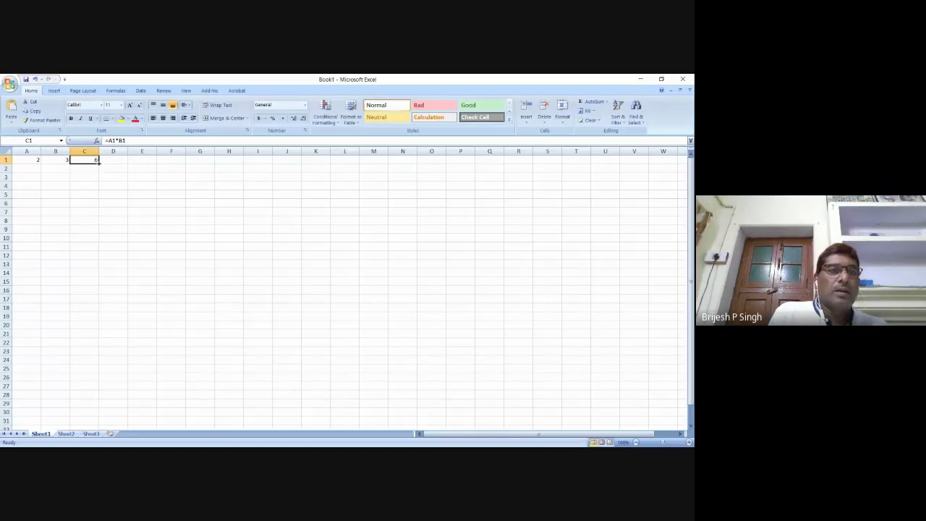
pyautogui.moveTo(98, 164); pyautogui.dragTo(98, 230)
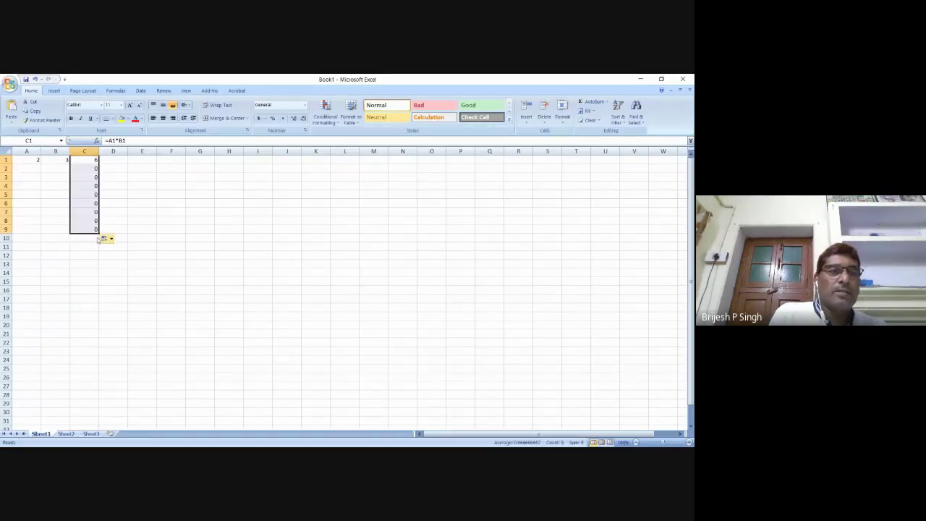
# Step: Fill cells A2 through A9 with the values 1, 4, 2, 3, 4, 5, 6 and 4
pyautogui.click(34, 169)
pyautogui.write('1')
pyautogui.press('Return')
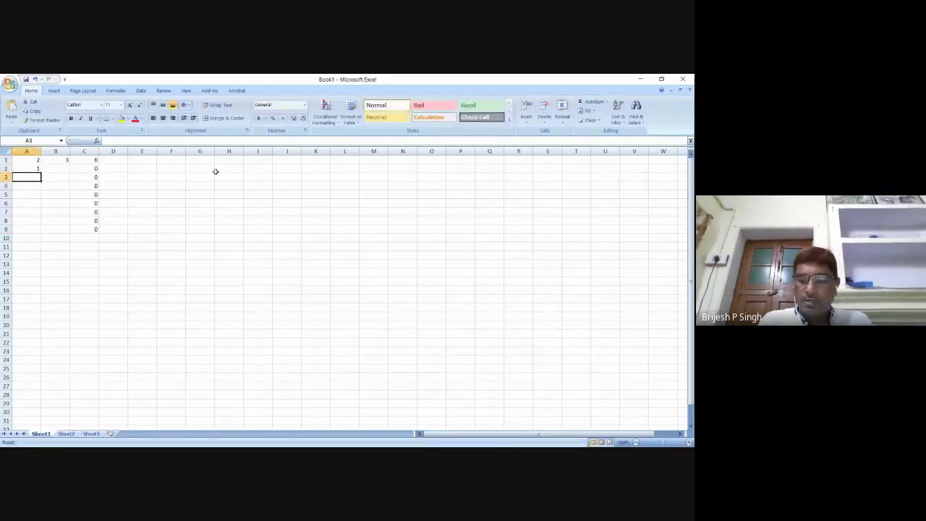
pyautogui.write('4')
pyautogui.press('Return')
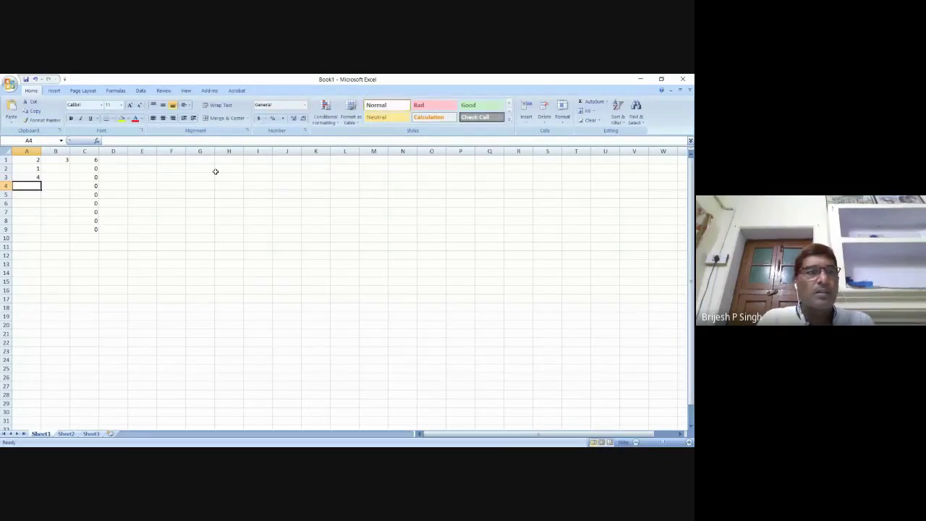
pyautogui.write('2')
pyautogui.press('Return')
pyautogui.write('3')
pyautogui.press('Return')
pyautogui.write('4')
pyautogui.press('Return')
pyautogui.write('5')
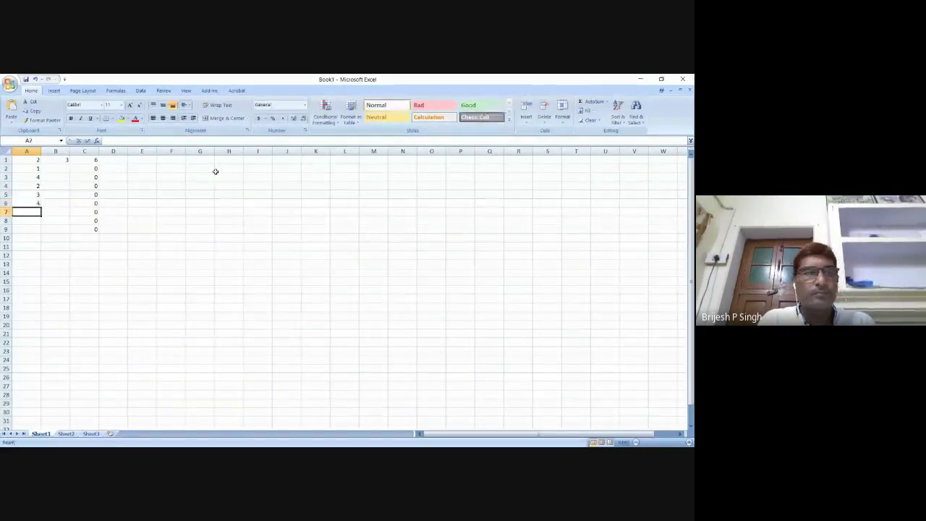
pyautogui.press('Return')
pyautogui.write('6')
pyautogui.press('Return')
pyautogui.write('4')
pyautogui.press('Return')
# Step: Fill cells B2 through B9 with the values 4, 2, 3, 1, 2, 2, 2 and 2
pyautogui.click(64, 168)
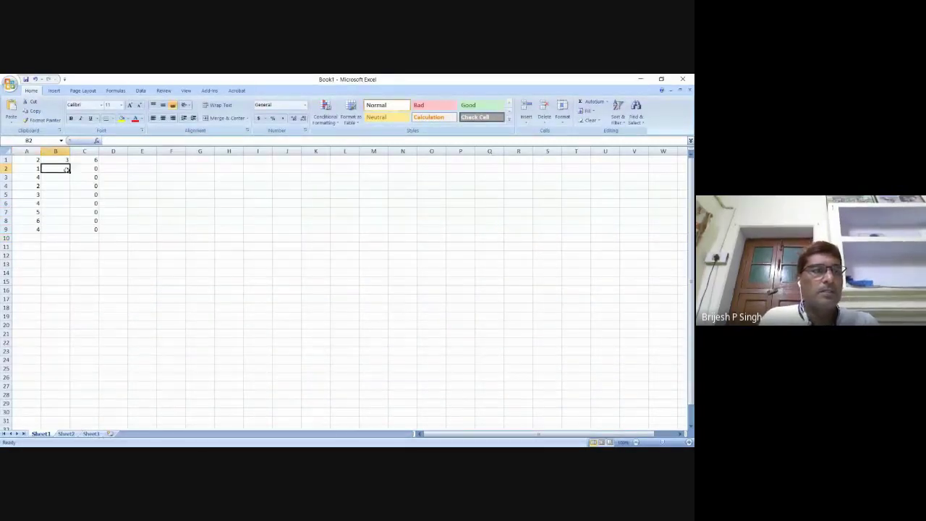
pyautogui.write('4')
pyautogui.press('Return')
pyautogui.write('2')
pyautogui.press('Return')
pyautogui.write('3')
pyautogui.press('Return')
pyautogui.write('1')
pyautogui.press('Return')
pyautogui.write('2')
pyautogui.press('Return')
pyautogui.write('2')
pyautogui.press('Return')
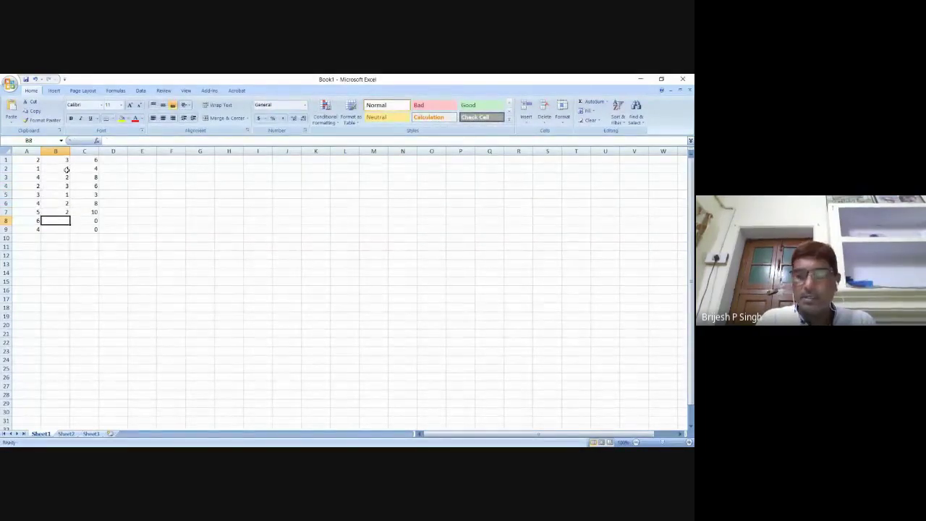
pyautogui.write('2')
pyautogui.press('Return')
pyautogui.write('2')
pyautogui.press('Return')
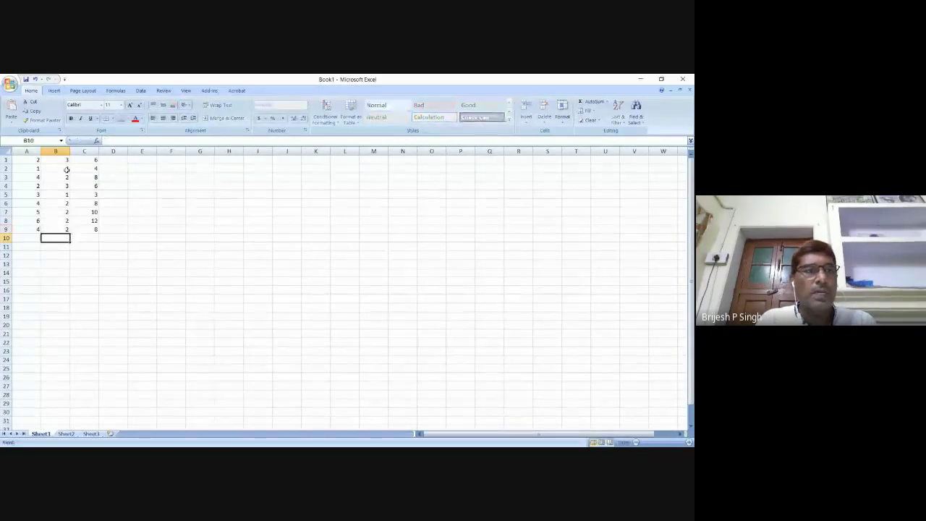
# Step: Examine the product formulas in C1, C2 and C3 and the data in A1:C9
pyautogui.click(170, 289)
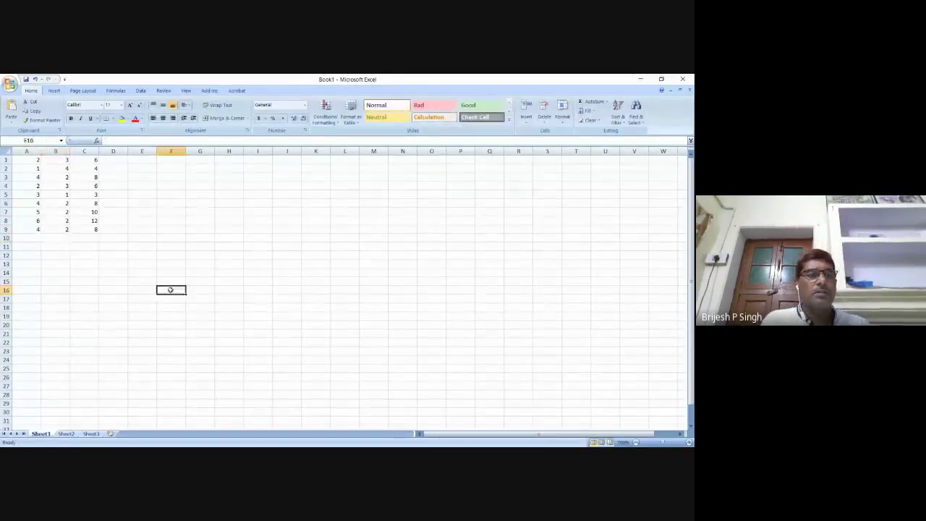
pyautogui.click(90, 159)
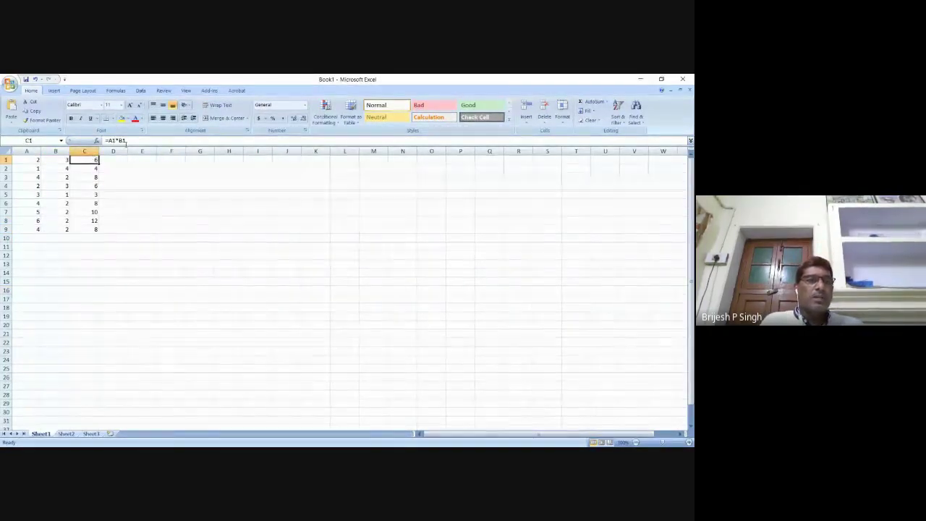
pyautogui.click(93, 168)
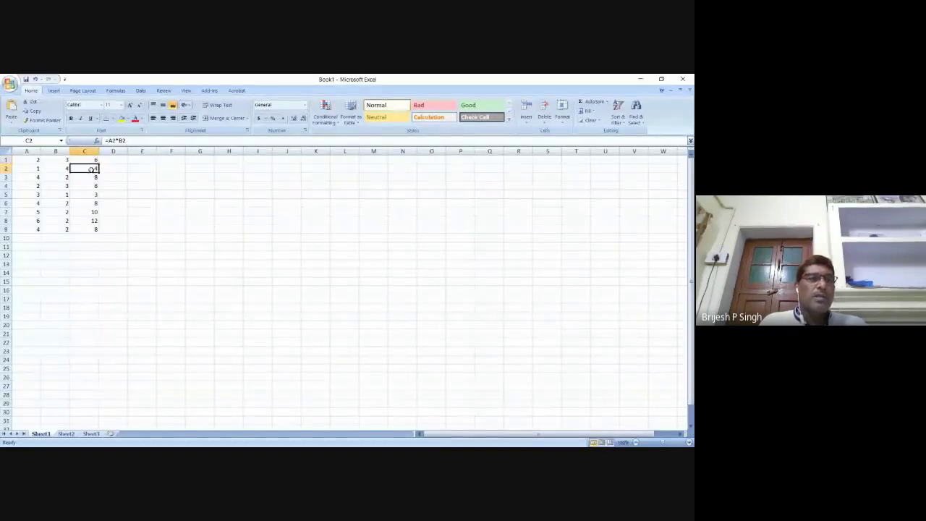
pyautogui.click(92, 178)
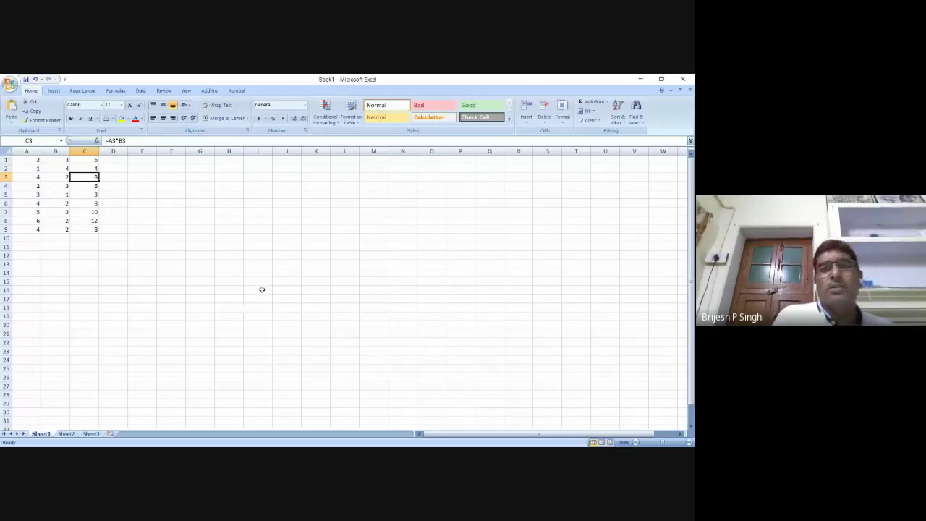
pyautogui.click(26, 159)
pyautogui.moveTo(30, 160); pyautogui.dragTo(94, 227)
pyautogui.click(159, 221)
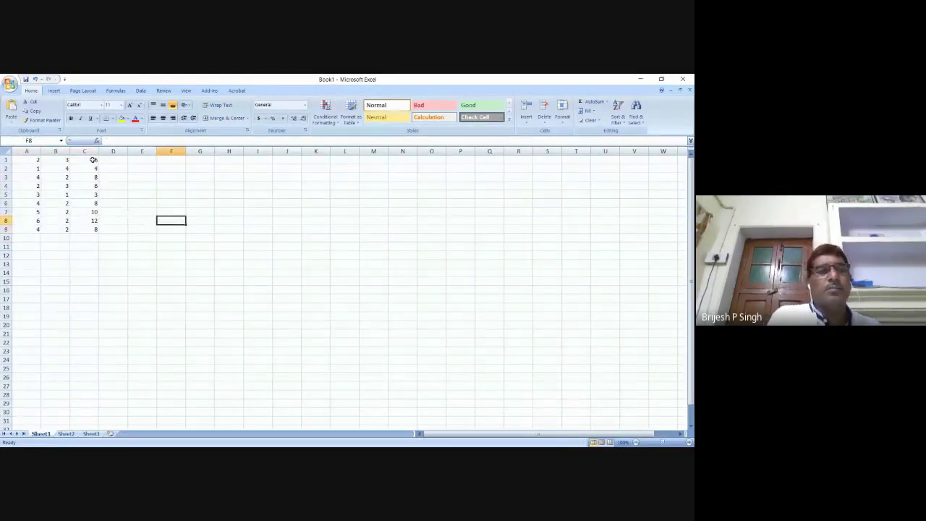
pyautogui.moveTo(94, 160); pyautogui.dragTo(93, 227)
pyautogui.click(137, 193)
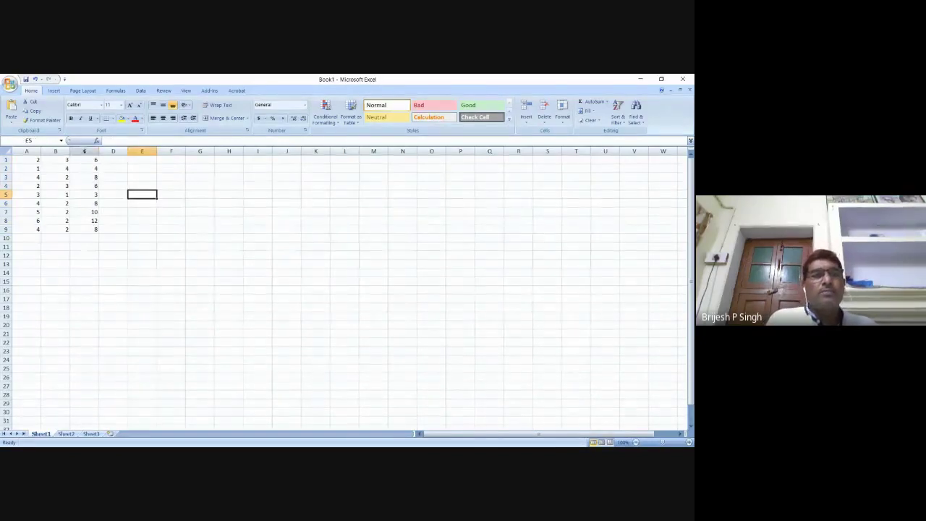
# Step: Calculate the average of C1:C9 in cell E2 with the AVERAGE function
pyautogui.click(143, 168)
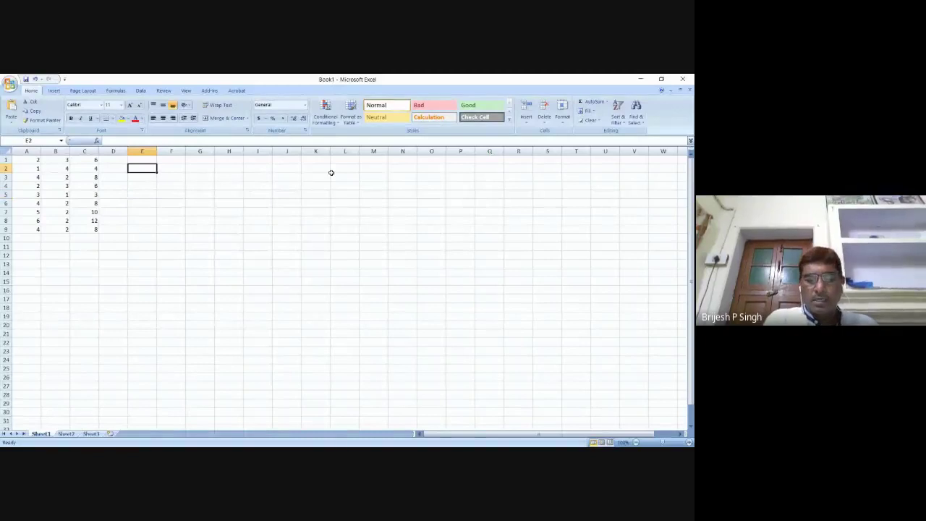
pyautogui.write('=aver')
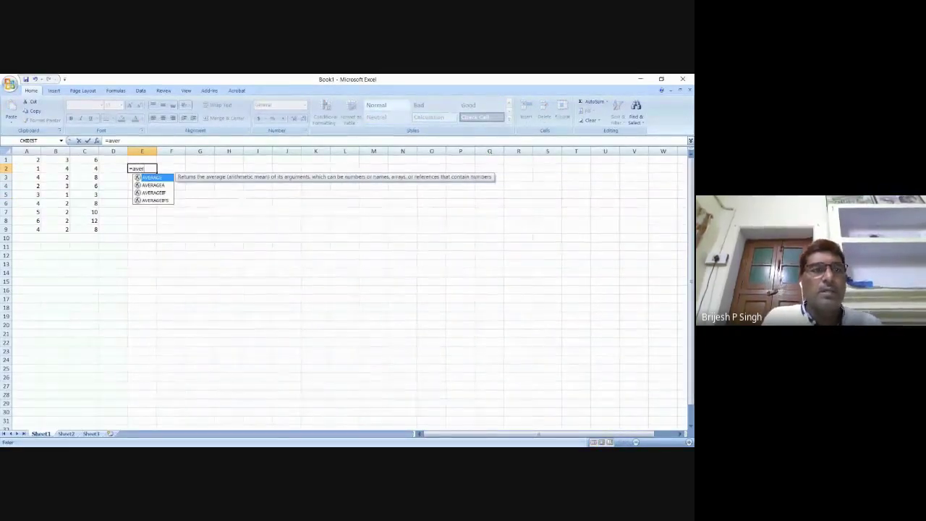
pyautogui.press('Tab')
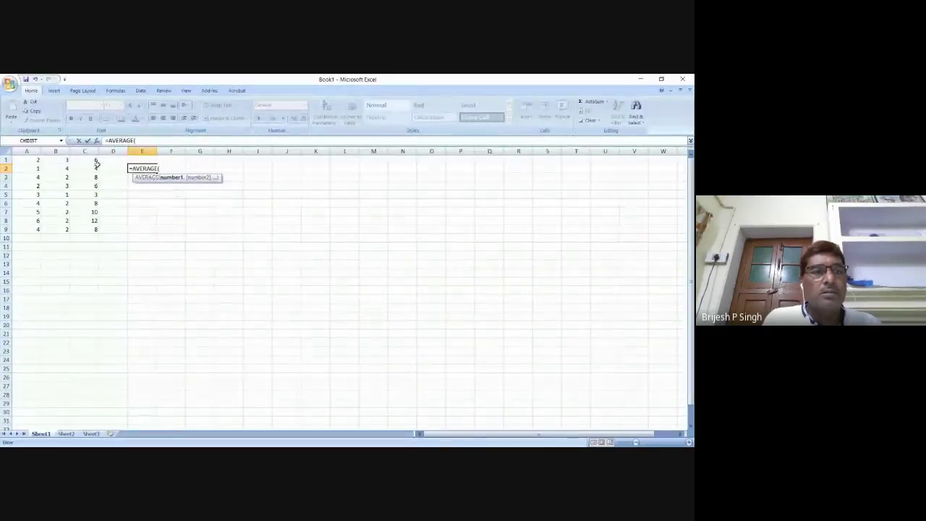
pyautogui.moveTo(95, 160); pyautogui.dragTo(95, 228)
pyautogui.write(')')
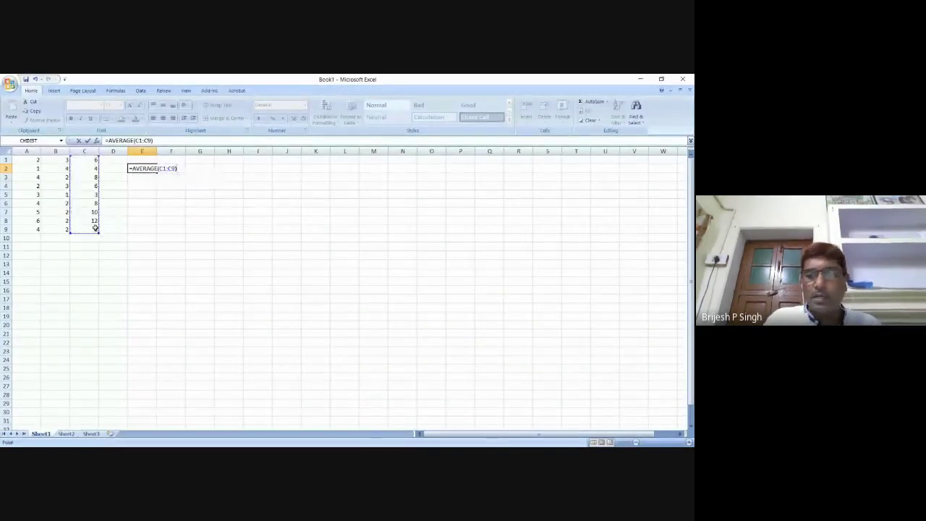
pyautogui.press('Return')
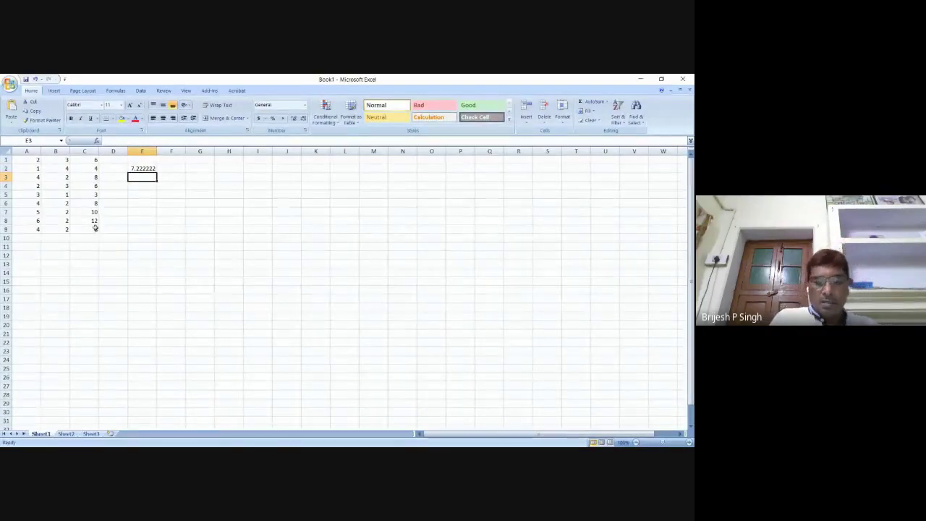
# Step: Calculate the standard deviation of C1:C9 in cell E3 with the STDEV function
pyautogui.write('=s')
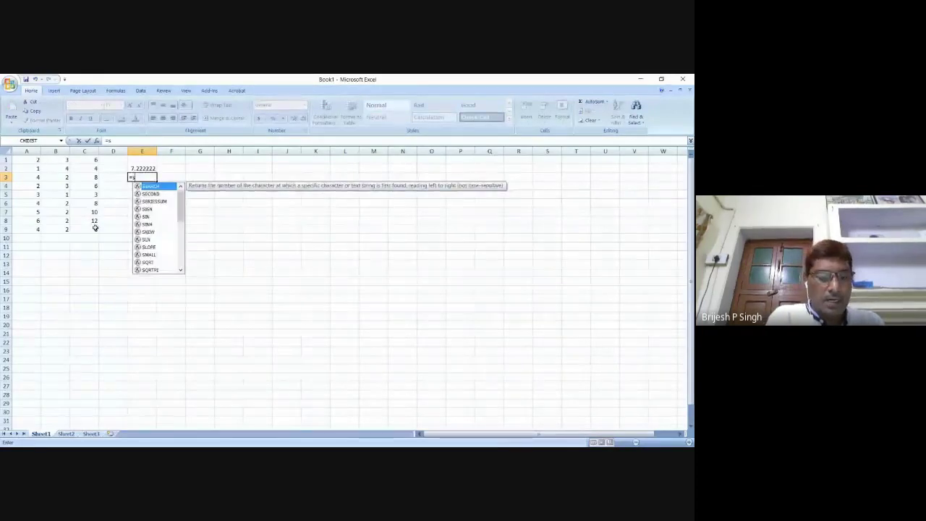
pyautogui.write('t')
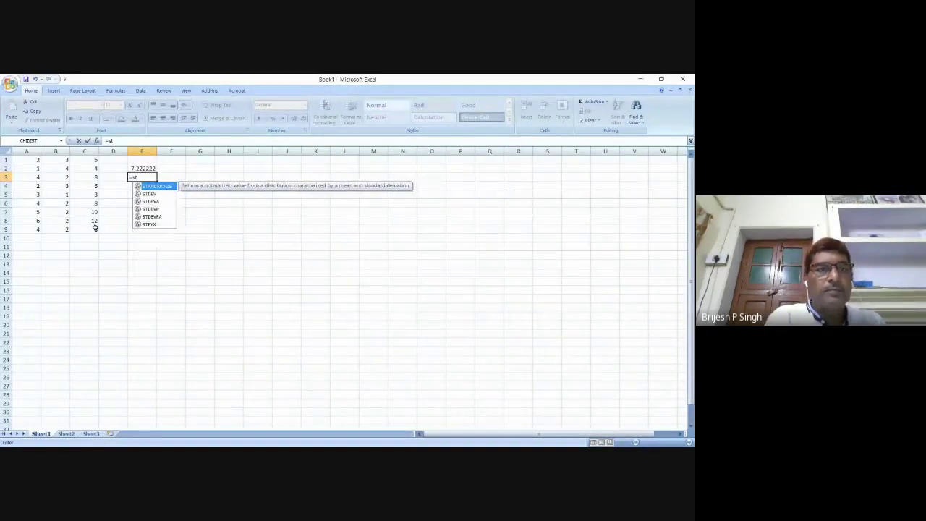
pyautogui.press('Down')
pyautogui.press('Tab')
pyautogui.moveTo(94, 157); pyautogui.dragTo(92, 230)
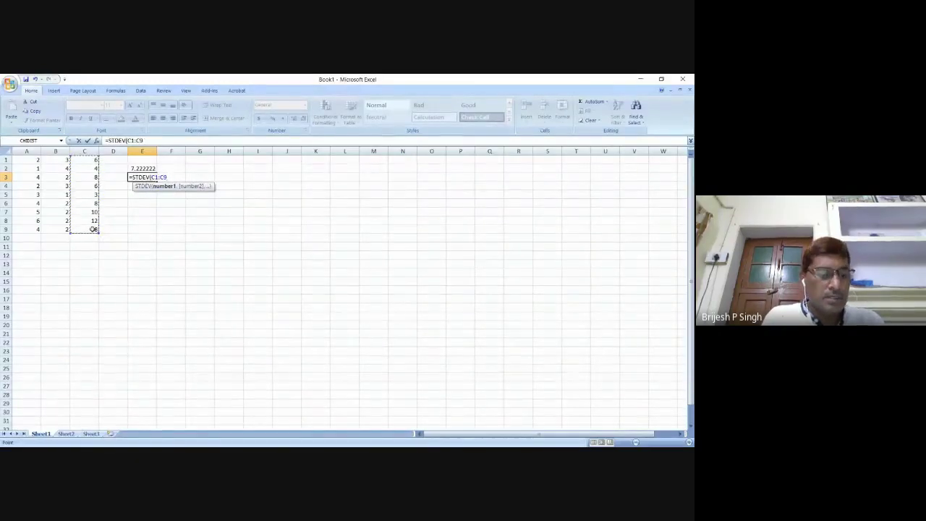
pyautogui.write(')')
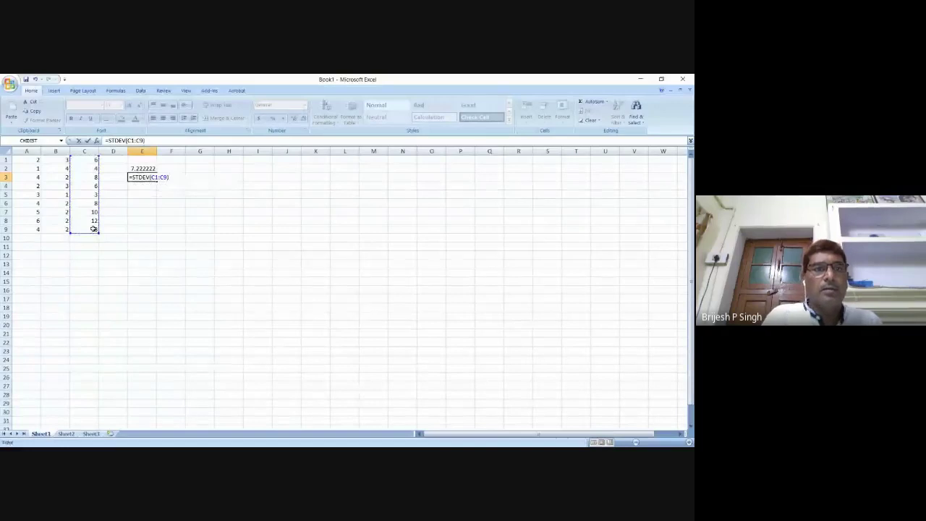
pyautogui.press('Return')
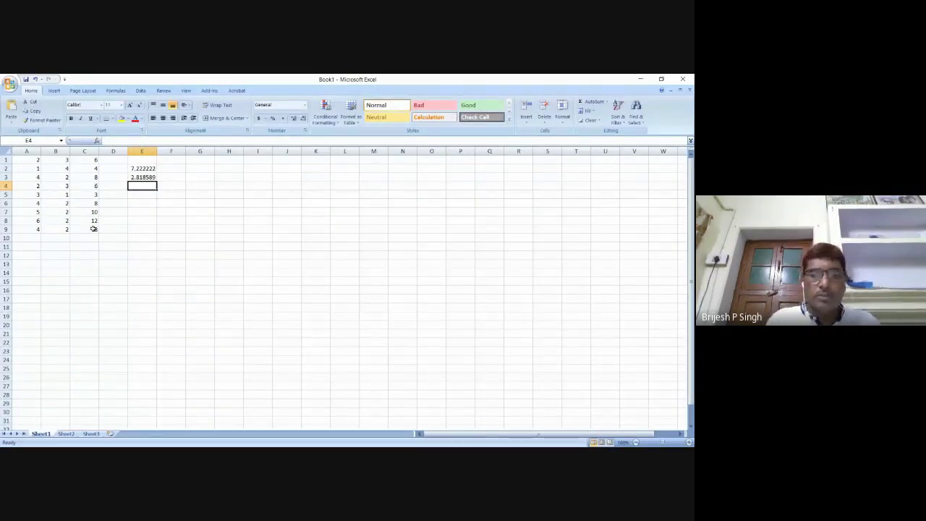
# Step: Calculate the variance in cell E4 by squaring the standard deviation with =E3^2
pyautogui.write('=')
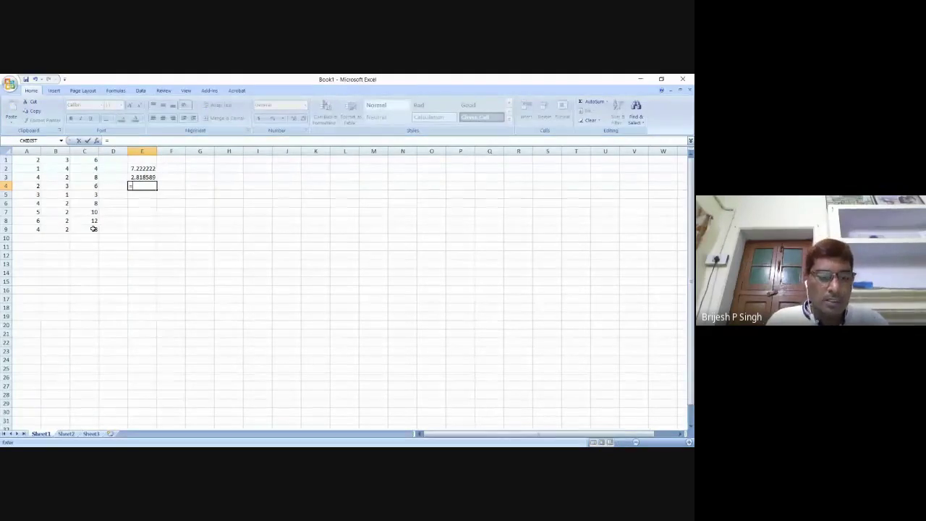
pyautogui.write('s')
pyautogui.press('BackSpace')
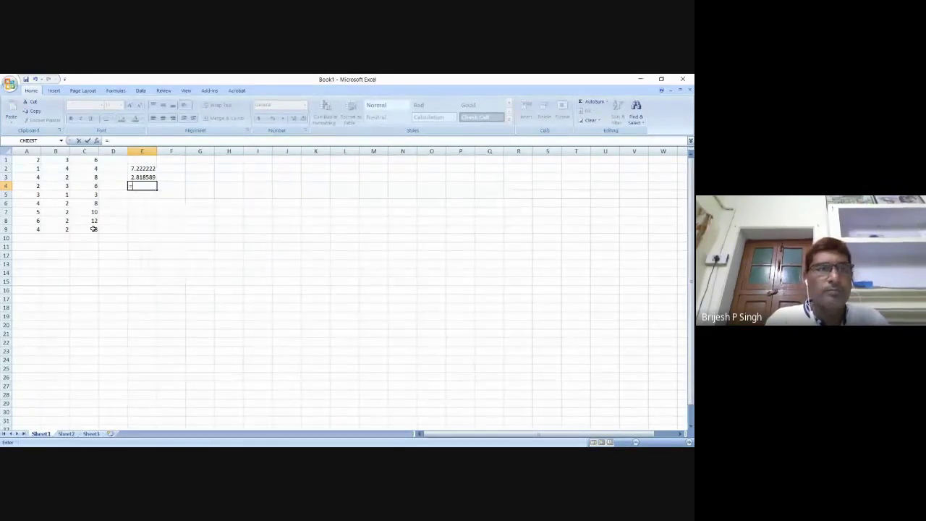
pyautogui.click(137, 178)
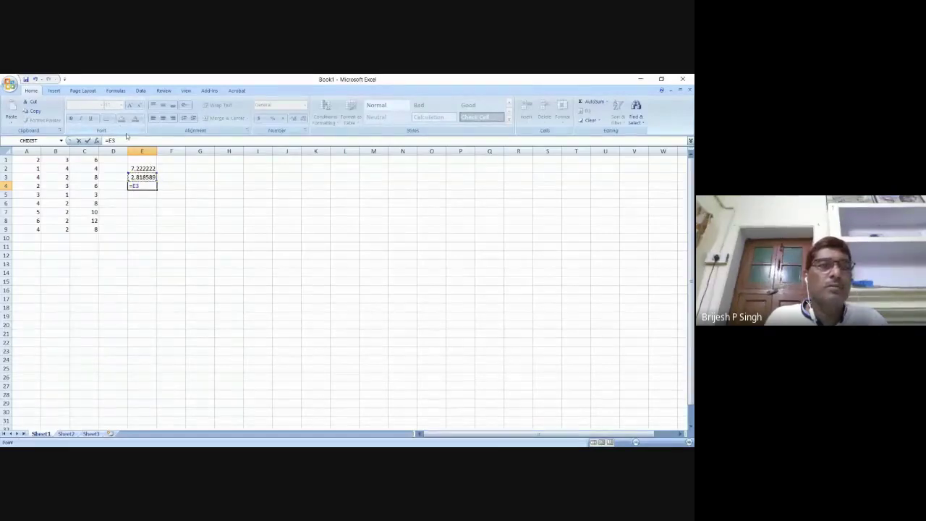
pyautogui.write('^2')
pyautogui.press('Return')
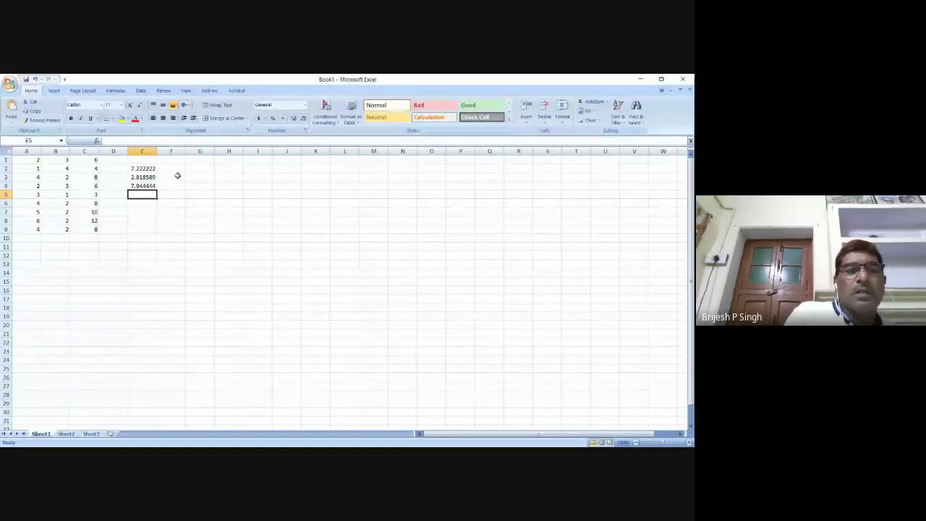
# Step: Add the sum of C1:C9 in cell C10 with AutoSum
pyautogui.click(203, 160)
pyautogui.moveTo(94, 160); pyautogui.dragTo(88, 230)
pyautogui.click(587, 102)
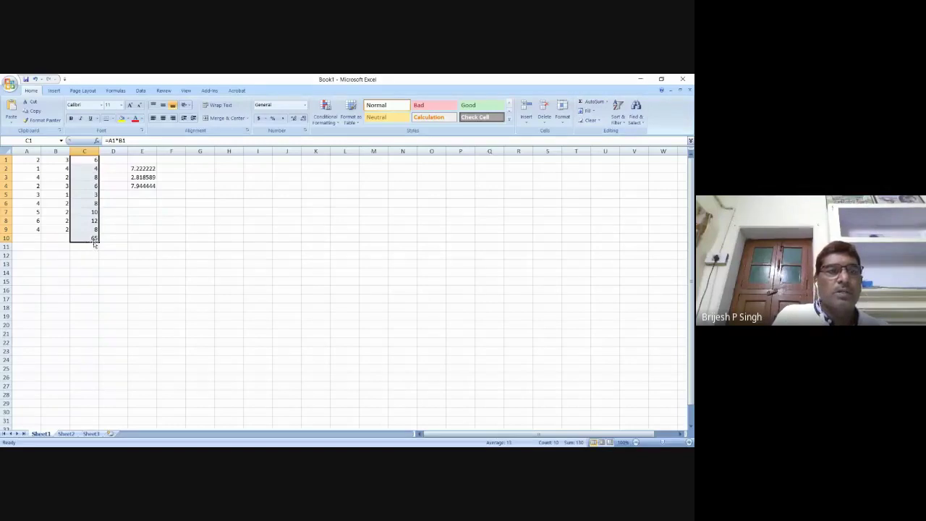
# Step: Calculate the mean manually in cell E10 by dividing the total in C10 by 9 with =C10/9
pyautogui.click(133, 239)
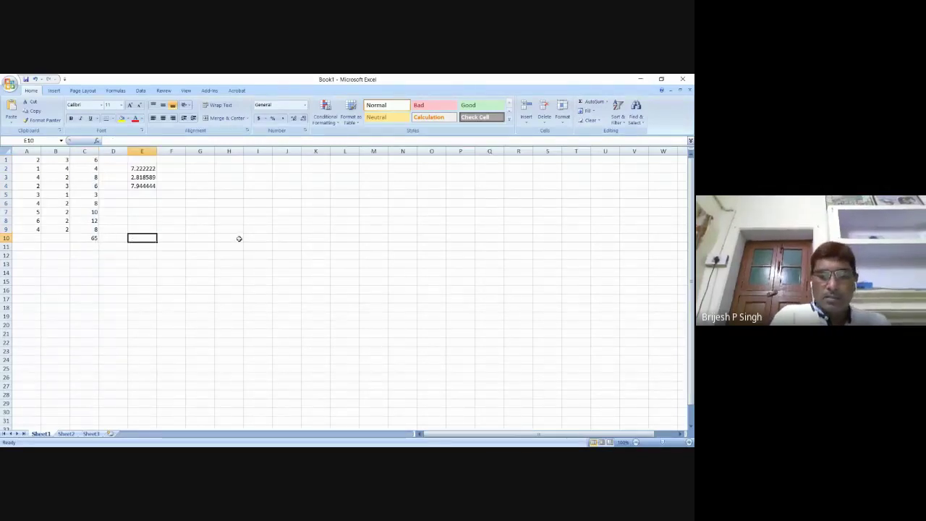
pyautogui.write('=')
pyautogui.click(94, 238)
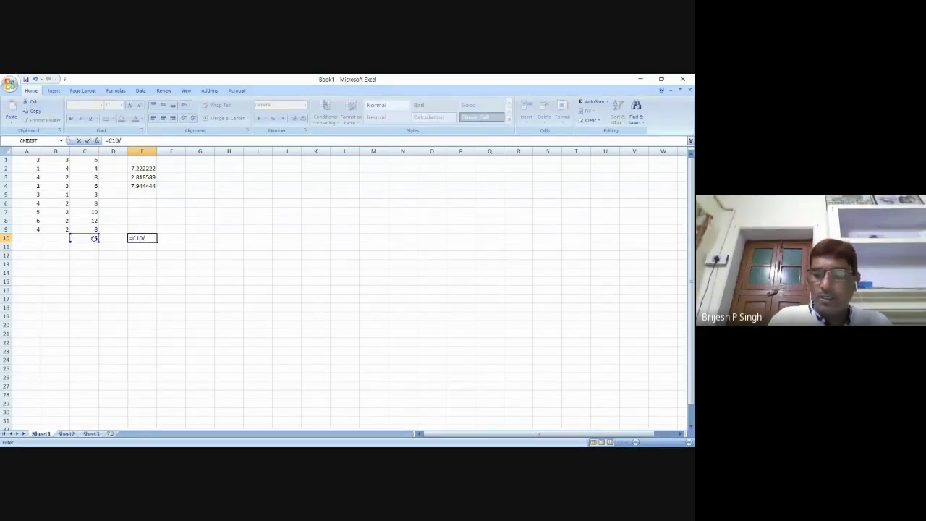
pyautogui.write('/9')
pyautogui.press('Return')
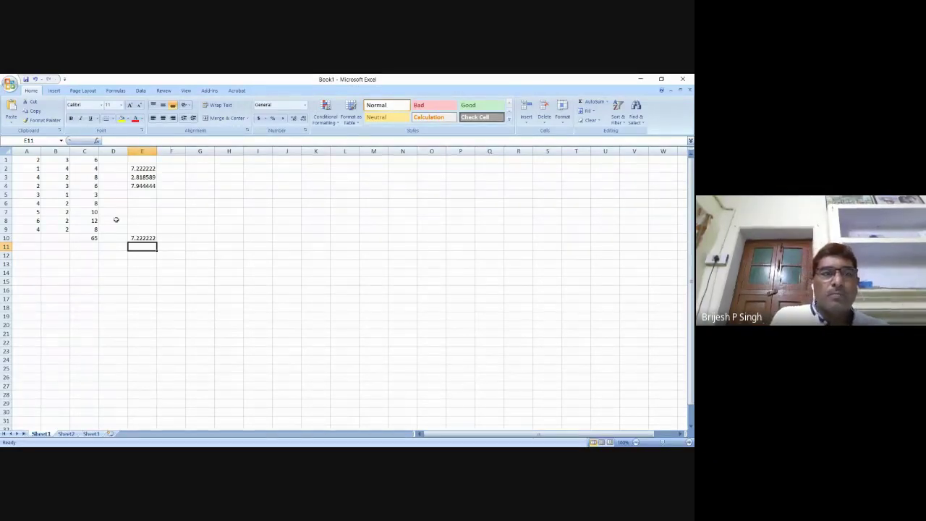
# Step: Enter the squared deviation from the mean in cell G1 with =(C1-E10)^2
pyautogui.click(202, 161)
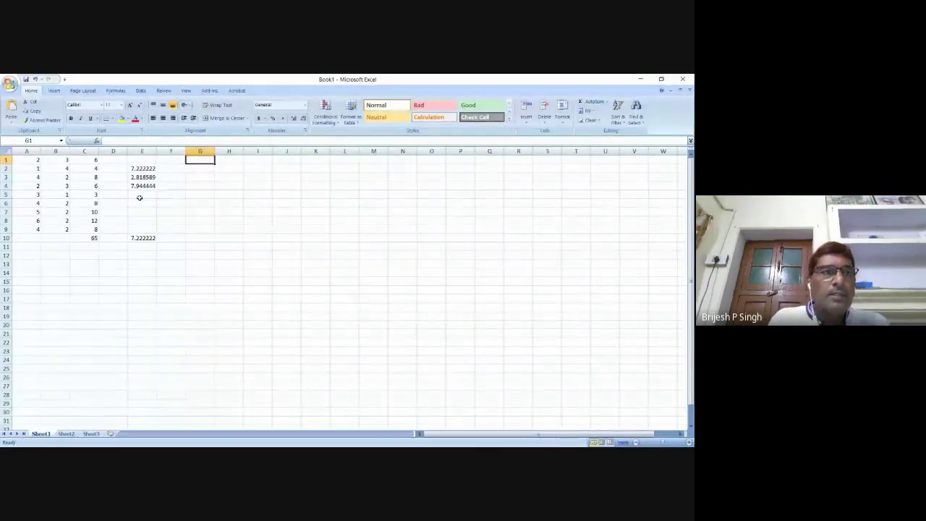
pyautogui.write('=')
pyautogui.click(92, 160)
pyautogui.write('-')
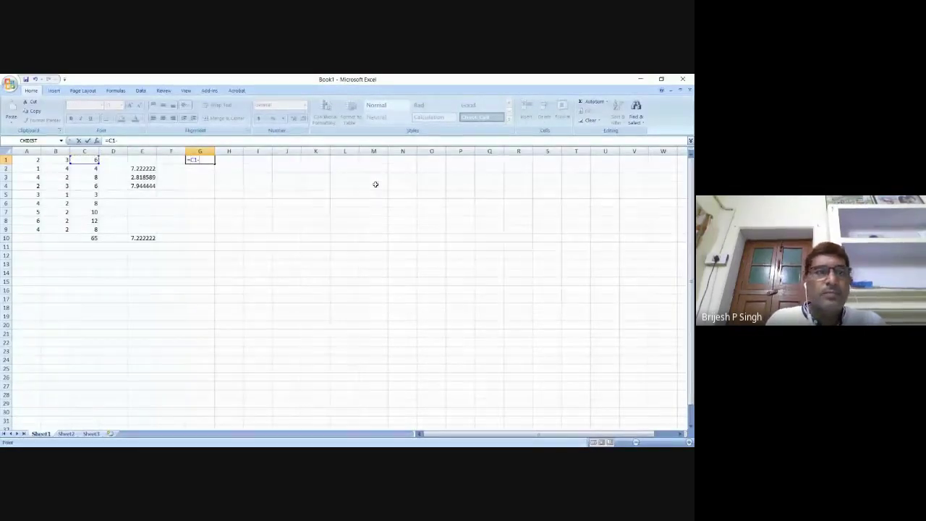
pyautogui.click(143, 238)
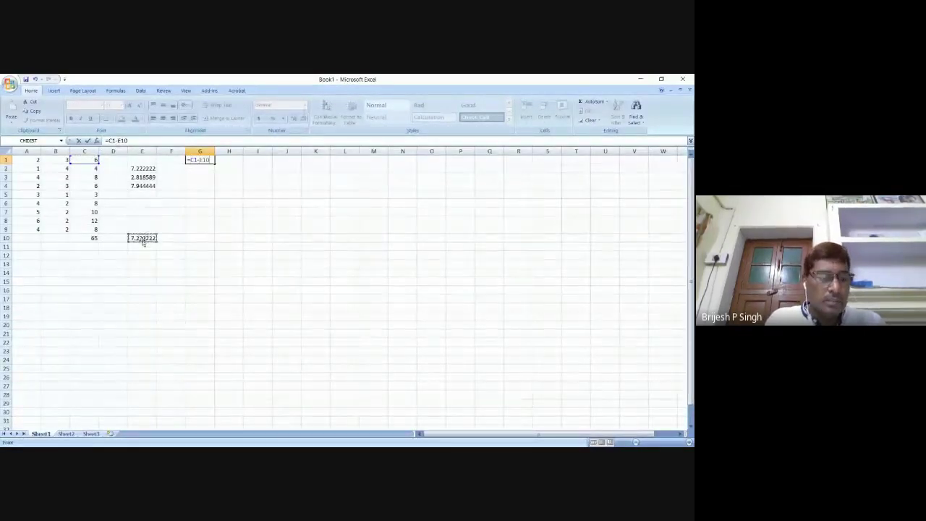
pyautogui.write(')')
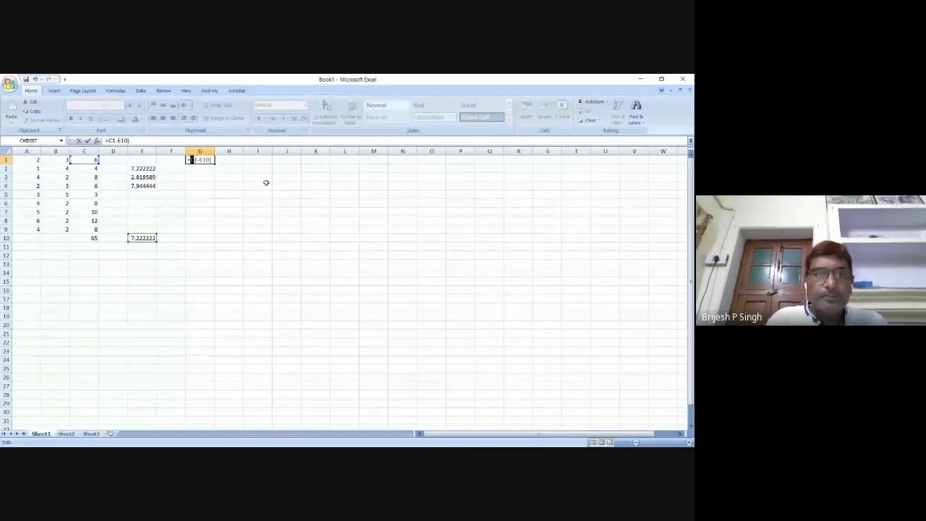
pyautogui.press('Home')
pyautogui.press('Right')
pyautogui.write('(')
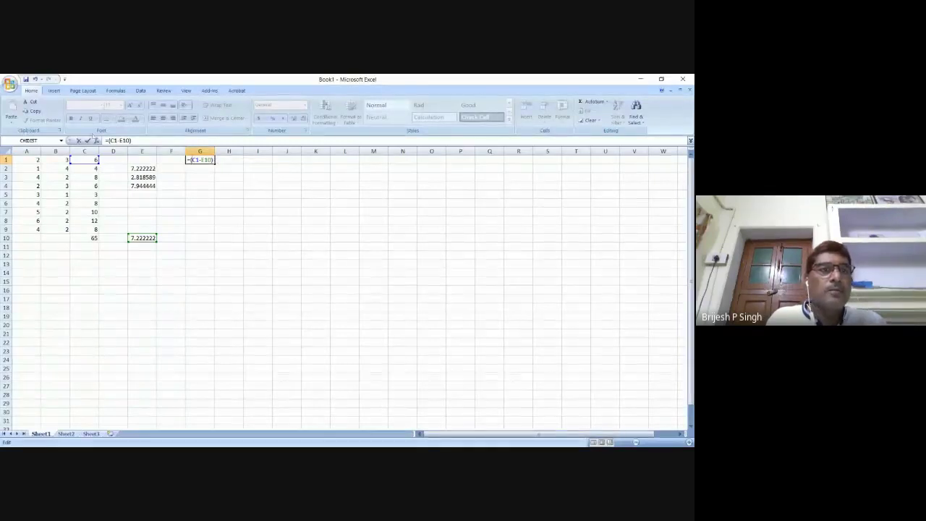
pyautogui.click(180, 140)
pyautogui.write('^2')
pyautogui.press('Return')
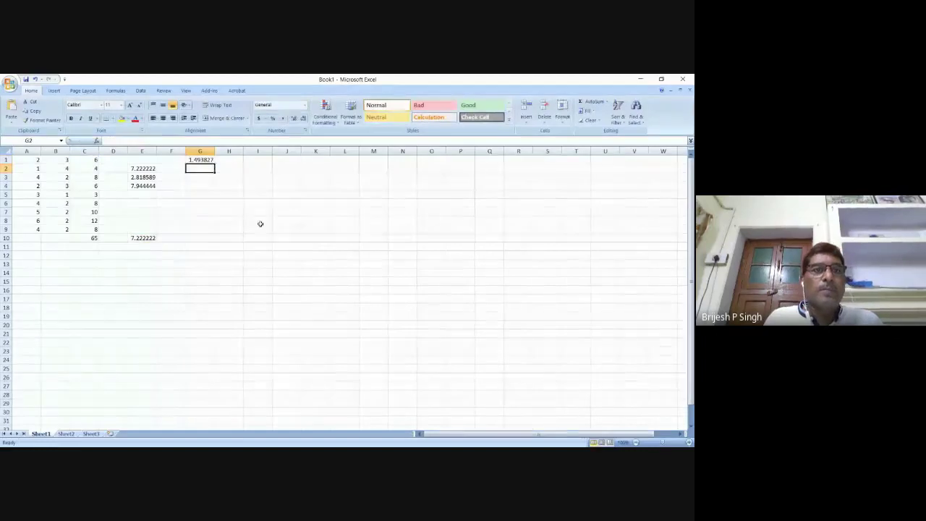
# Step: Fill the squared-deviation formula from G1 down to G9 and check the formula copied into G2
pyautogui.press('Up')
pyautogui.moveTo(213, 163); pyautogui.dragTo(213, 232)
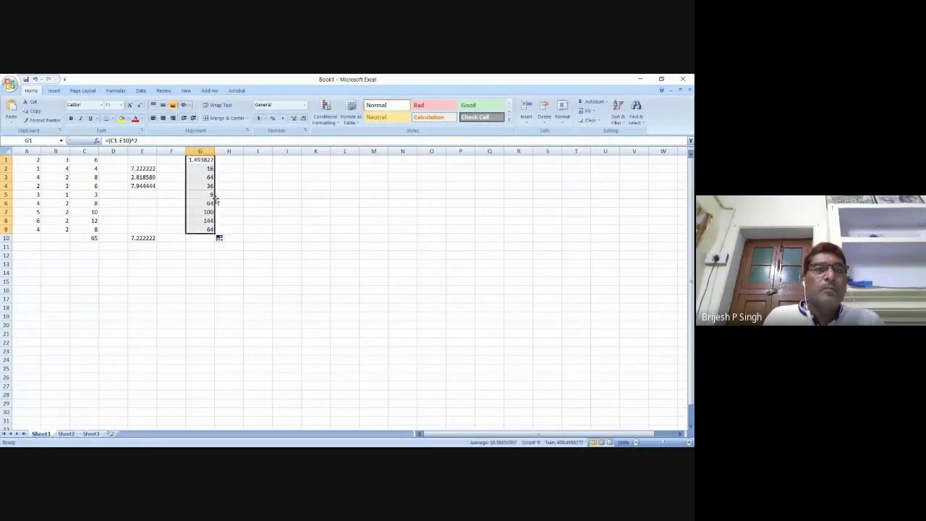
pyautogui.click(201, 159)
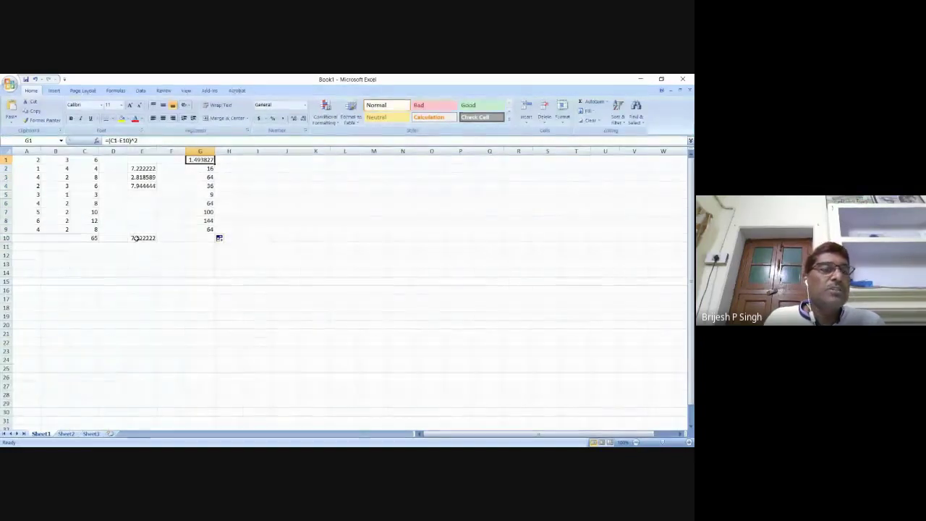
pyautogui.click(205, 168)
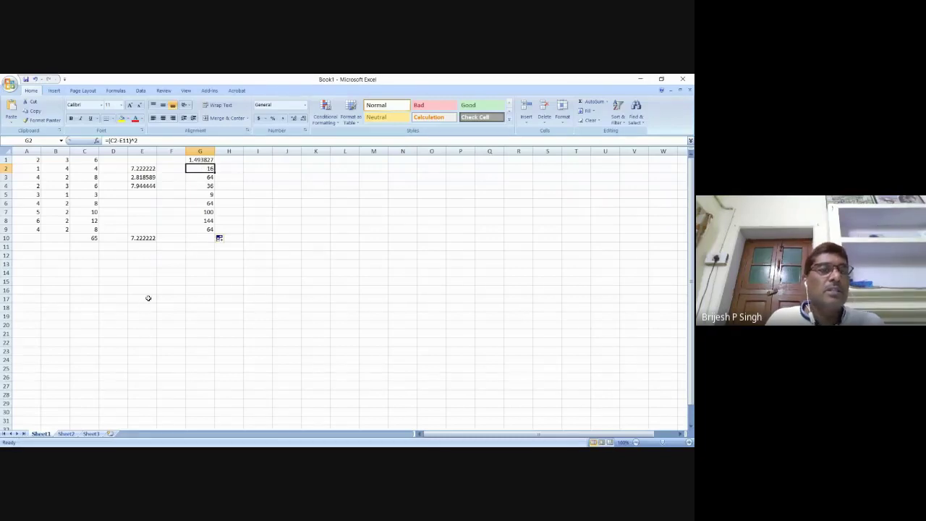
# Step: Lock the row of the mean reference in G1 by changing the formula to =(C1-E$10)^2
pyautogui.click(206, 159)
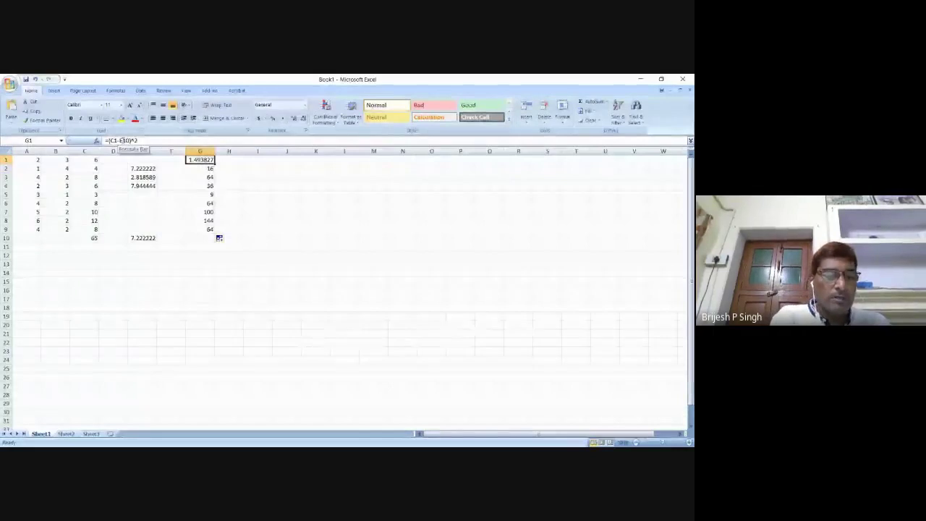
pyautogui.click(120, 140)
pyautogui.write('$')
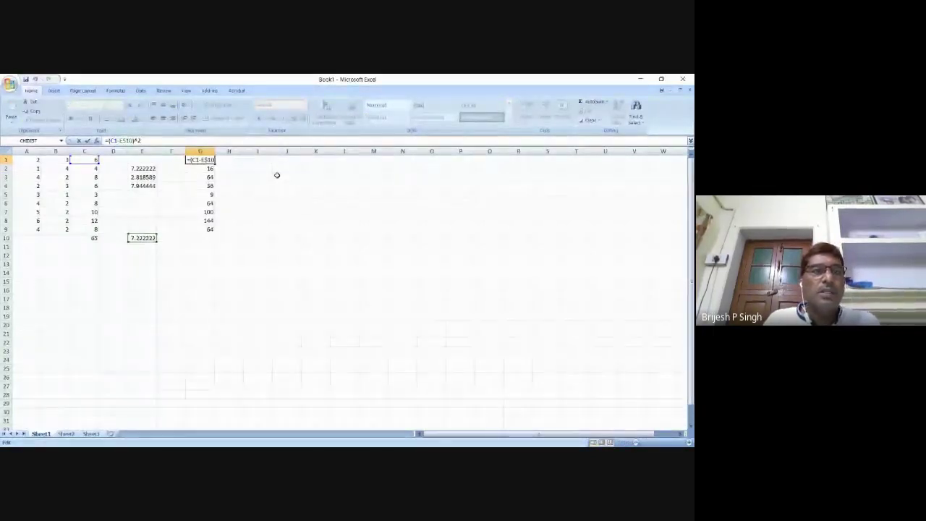
pyautogui.press('Return')
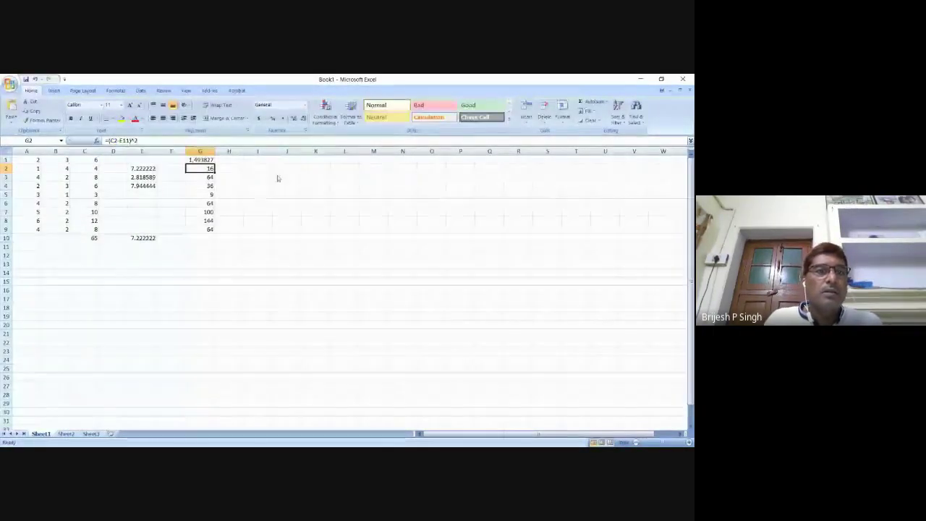
# Step: Fill the G1 formula down to G9 and add the sum of G1:G9 in cell G10 with AutoSum
pyautogui.click(209, 159)
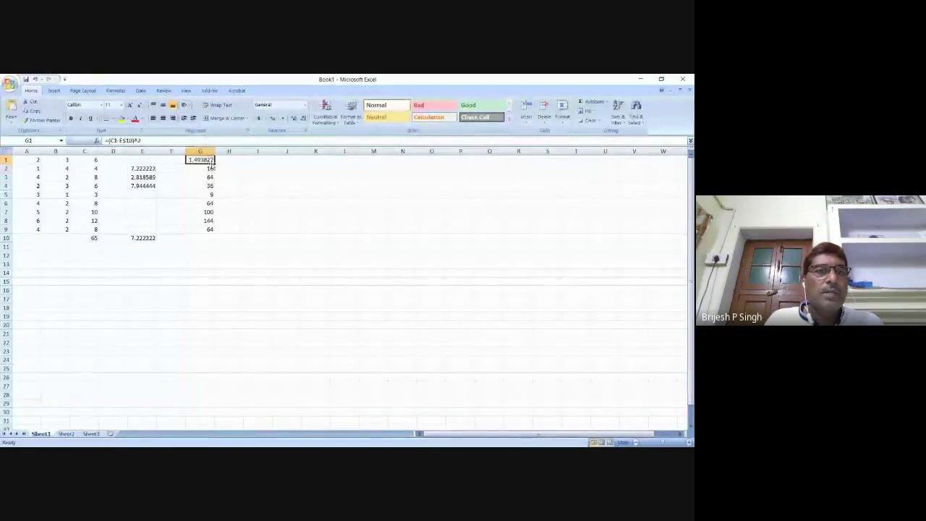
pyautogui.moveTo(216, 167); pyautogui.dragTo(219, 228)
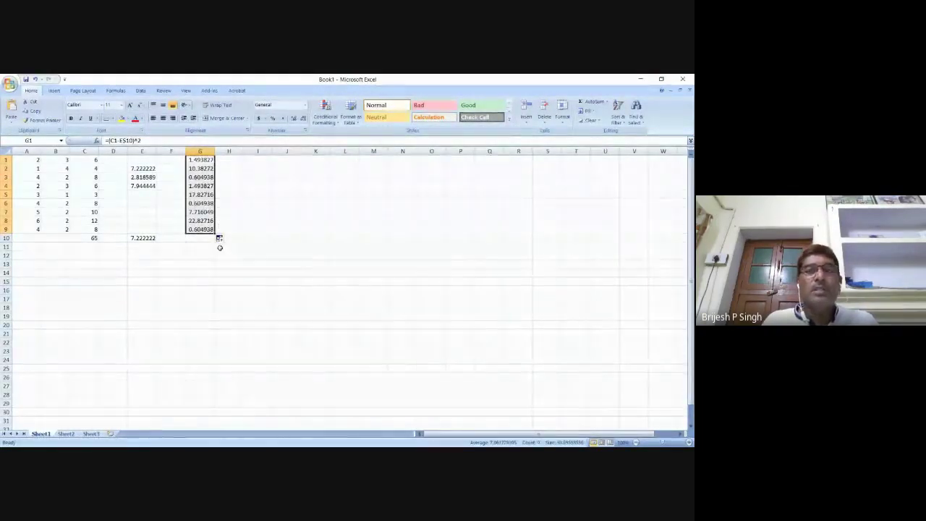
pyautogui.click(587, 101)
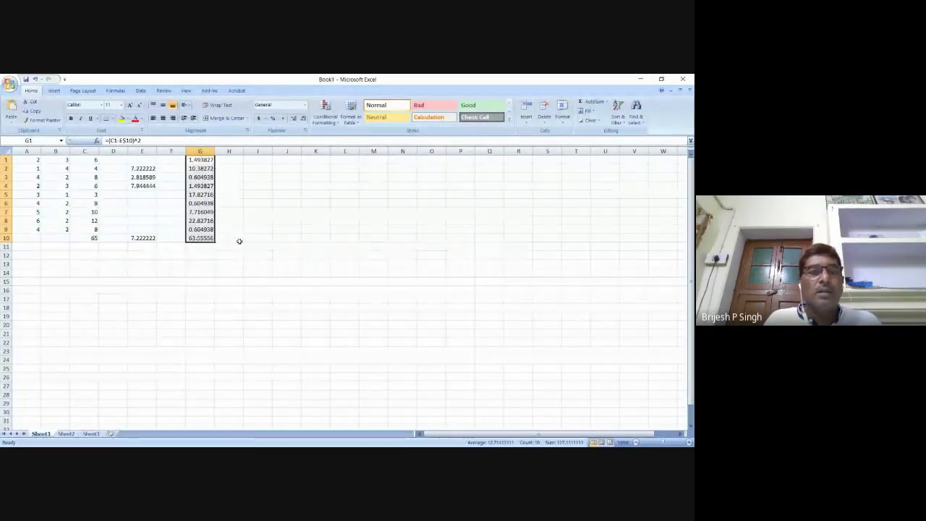
# Step: Calculate the variance in cell I10 by dividing the sum of squared deviations by 9 with =G10/9
pyautogui.click(257, 238)
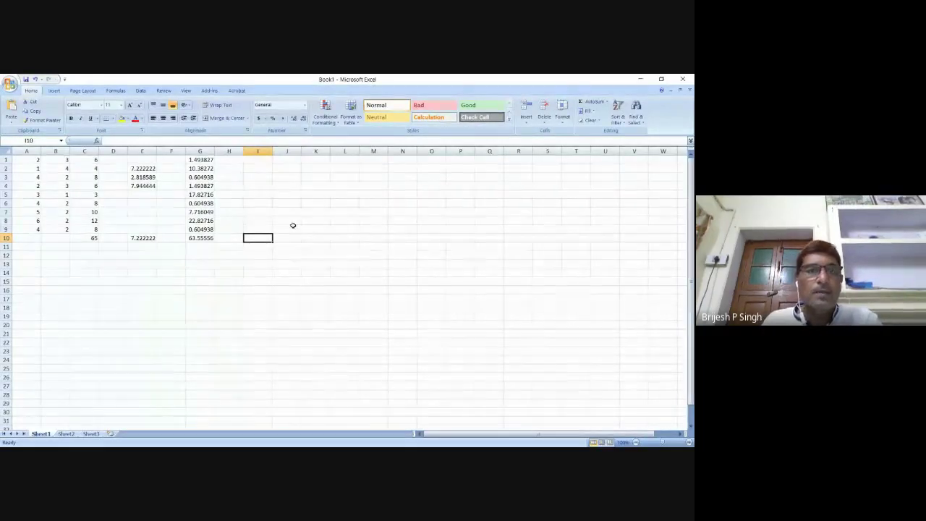
pyautogui.write('=')
pyautogui.click(199, 238)
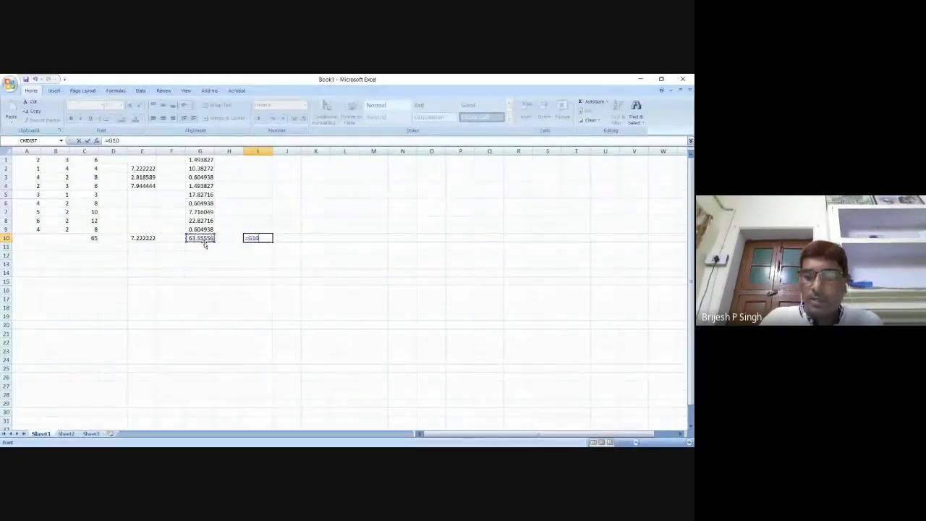
pyautogui.write('/9')
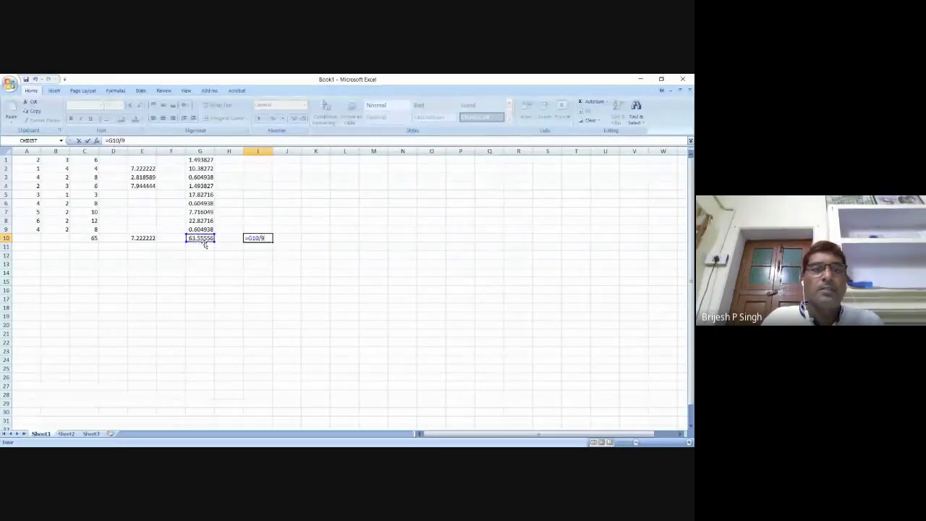
pyautogui.press('Return')
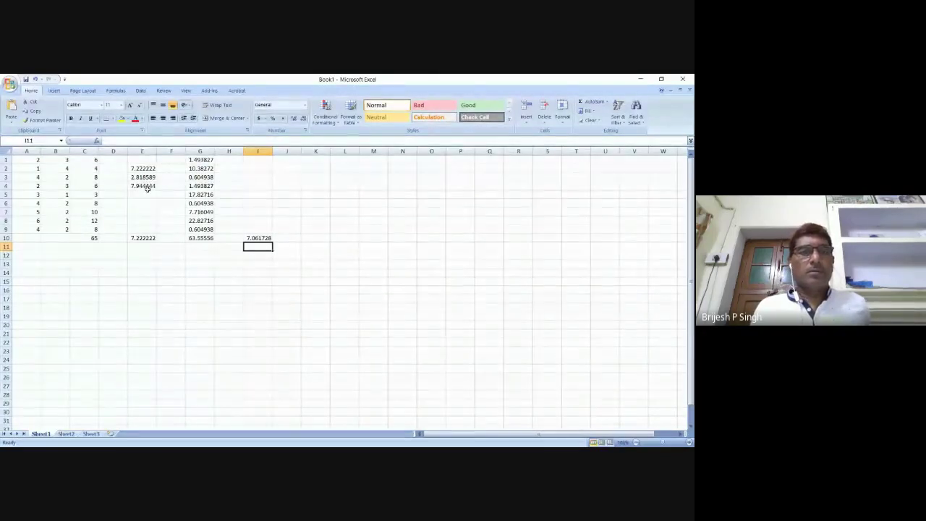
# Step: Calculate the standard deviation in cell I11 as the square root of the variance with =SQRT(I10)
pyautogui.click(201, 238)
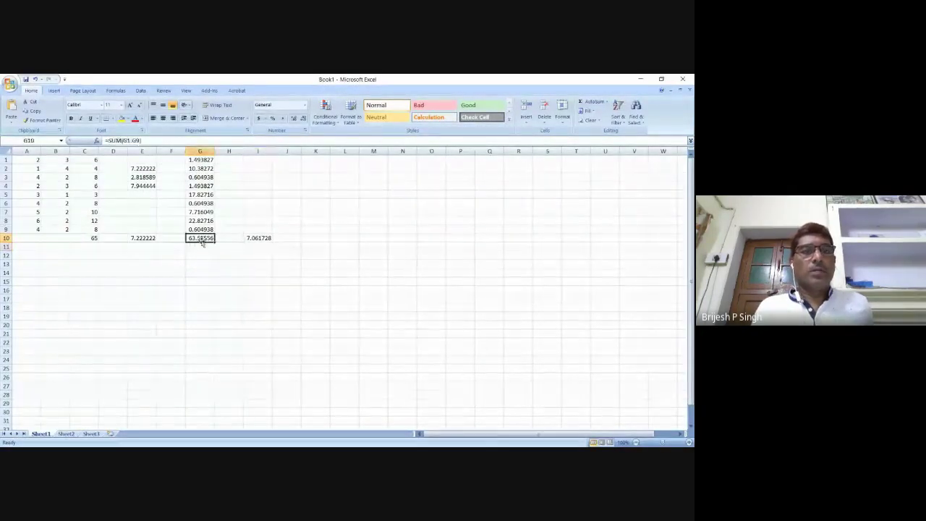
pyautogui.click(141, 178)
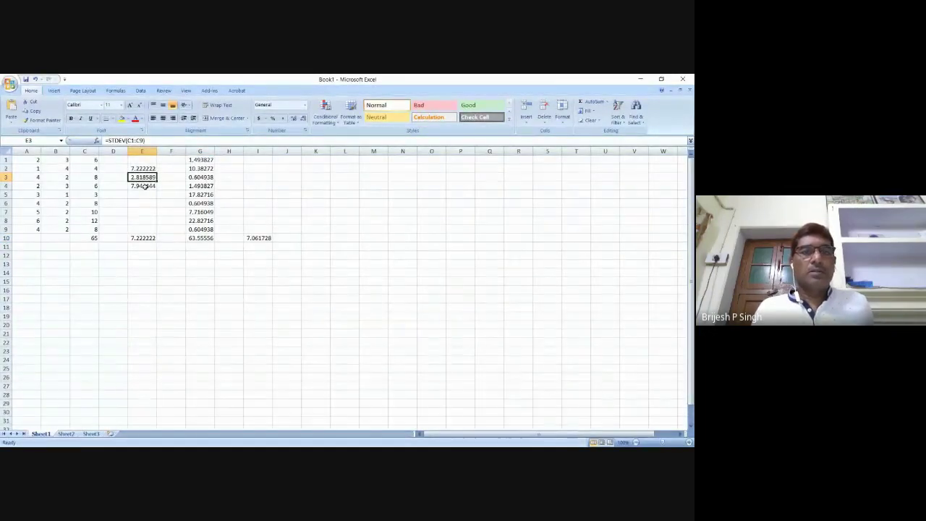
pyautogui.click(262, 248)
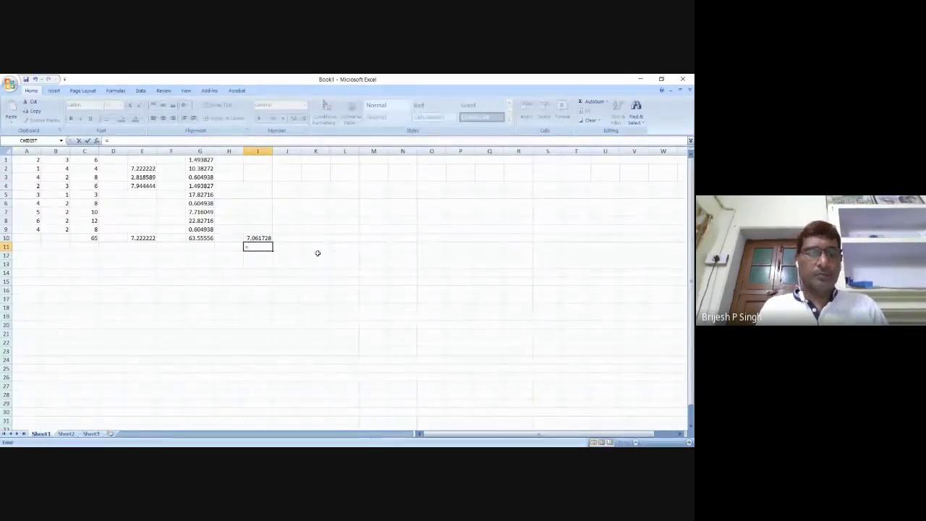
pyautogui.write('=sqrt')
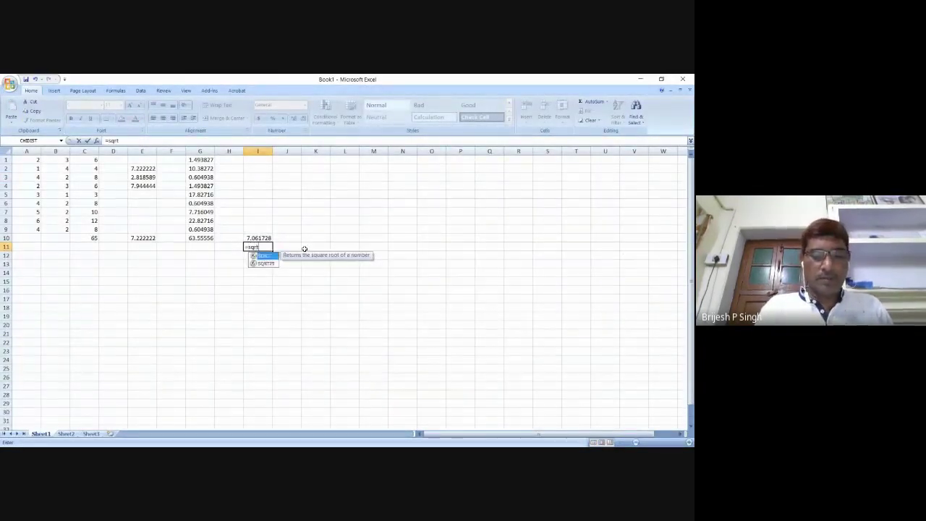
pyautogui.write('(')
pyautogui.click(268, 238)
pyautogui.write(')')
pyautogui.press('Return')
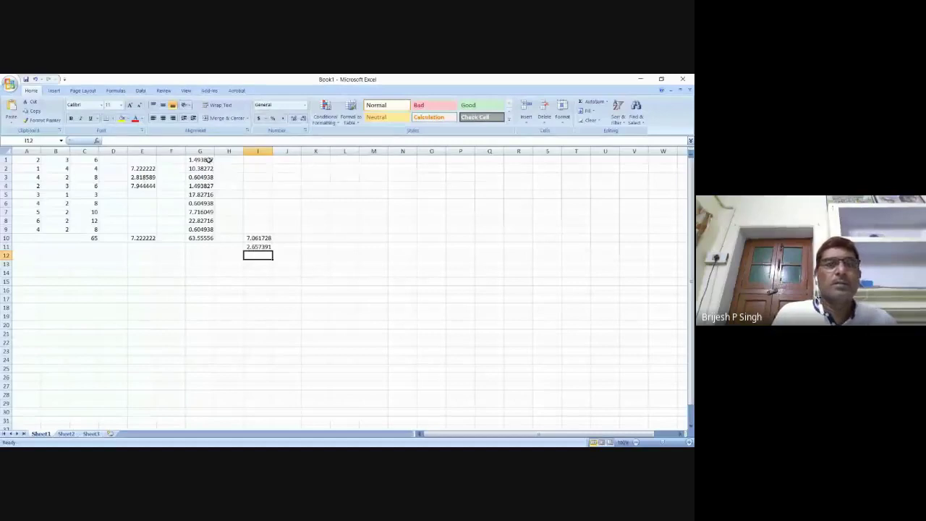
# Step: Review the formulas in I11, G1 and G10, and change the divisor in I10 to (9-1) for the sample variance
pyautogui.click(261, 248)
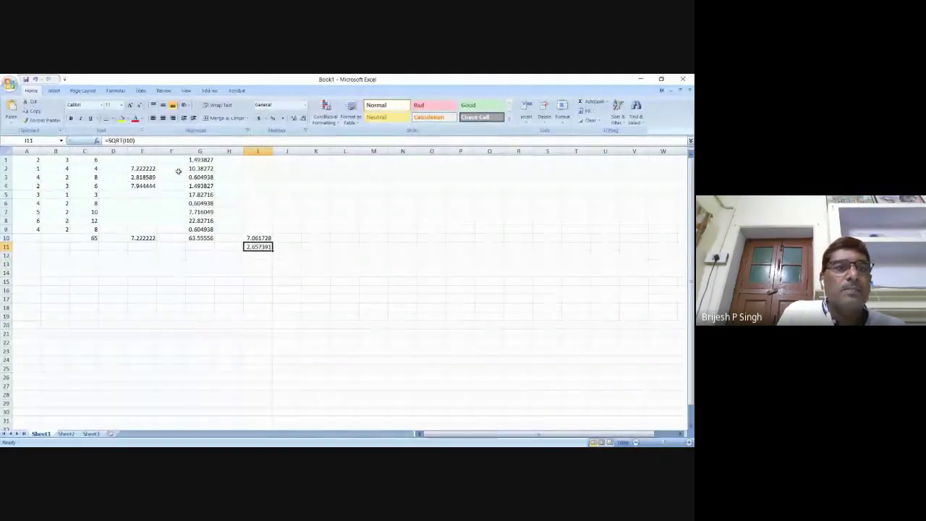
pyautogui.click(198, 160)
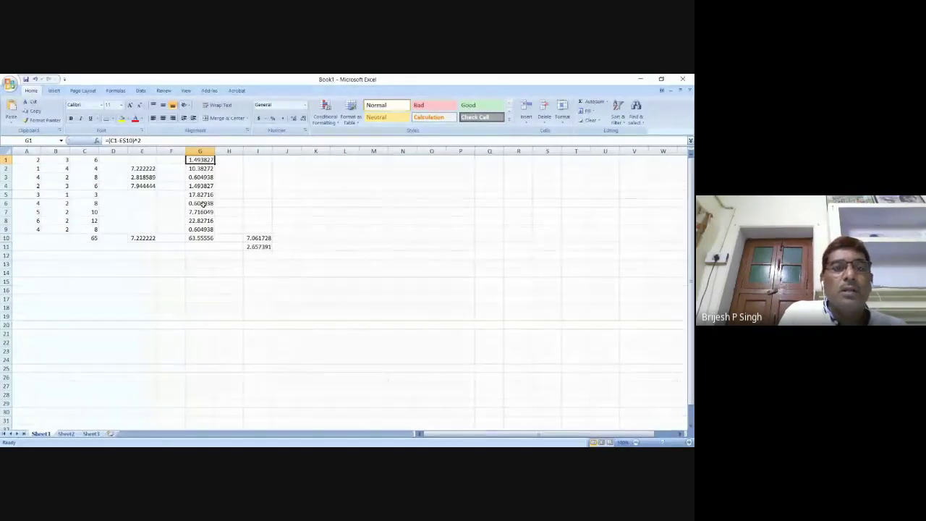
pyautogui.click(201, 238)
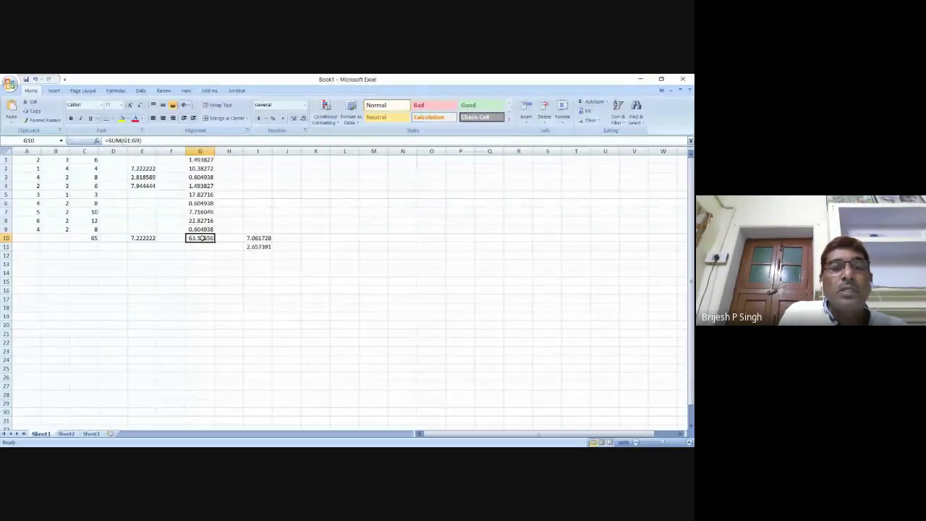
pyautogui.click(259, 239)
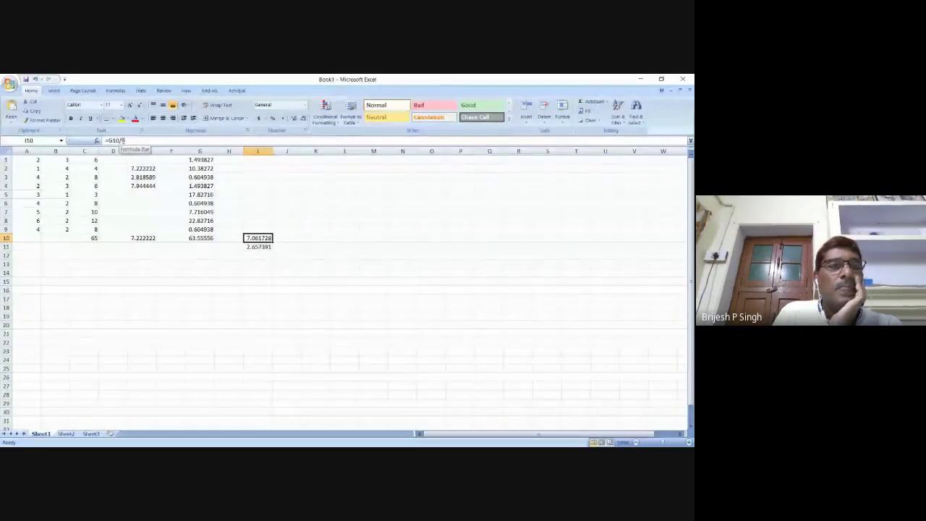
pyautogui.click(122, 140)
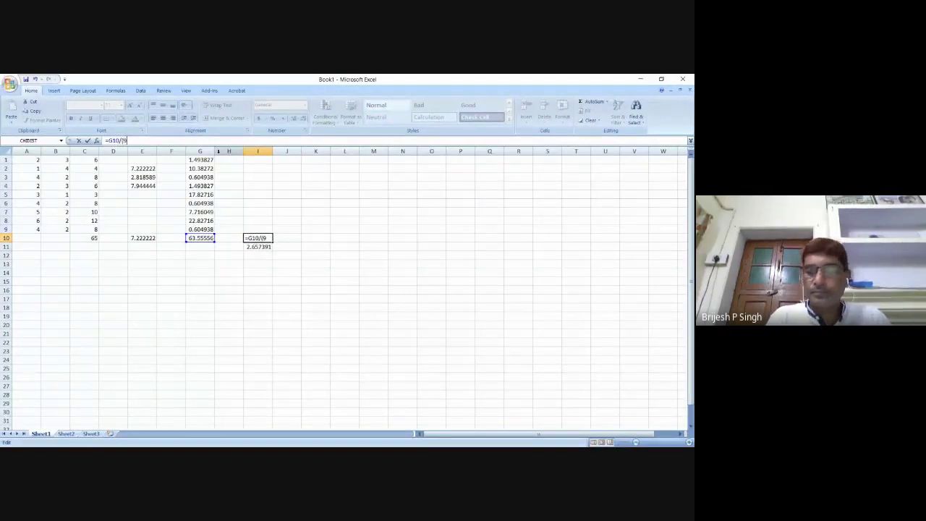
pyautogui.write('-1')
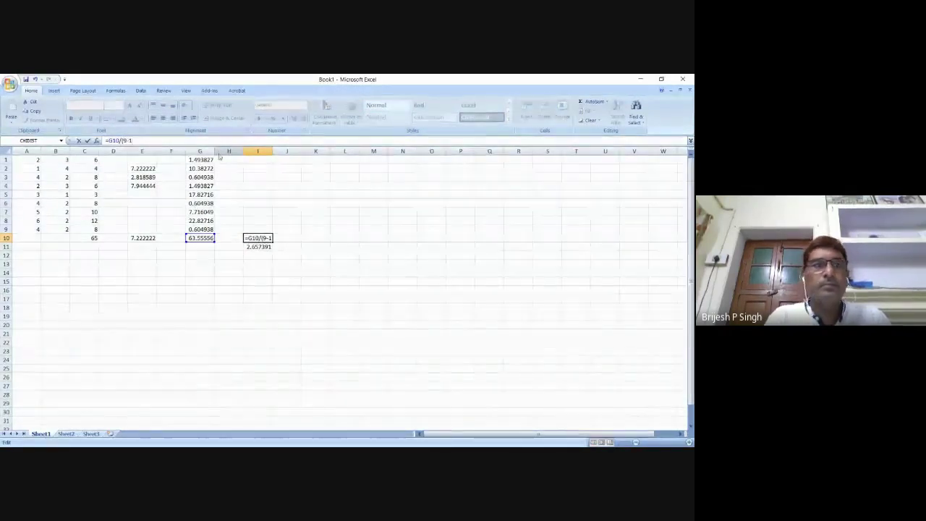
pyautogui.press('Return')
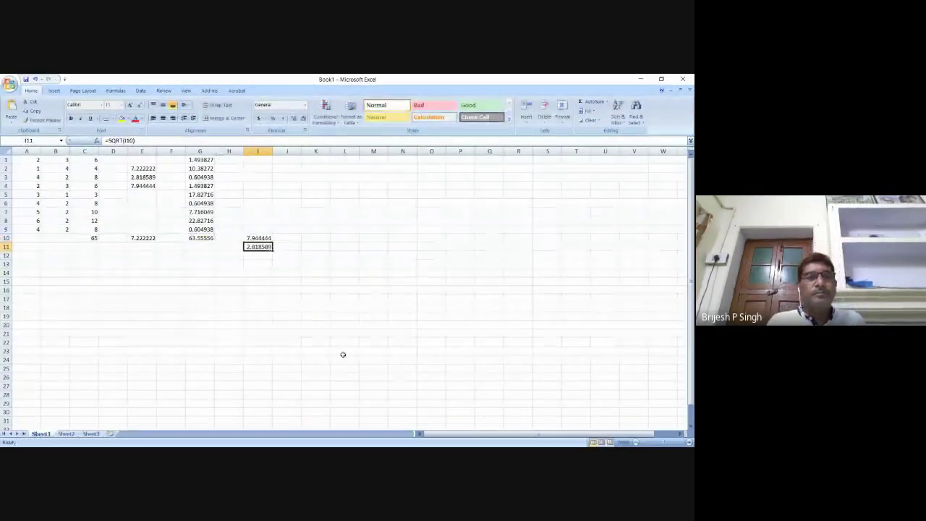
pyautogui.click(305, 290)
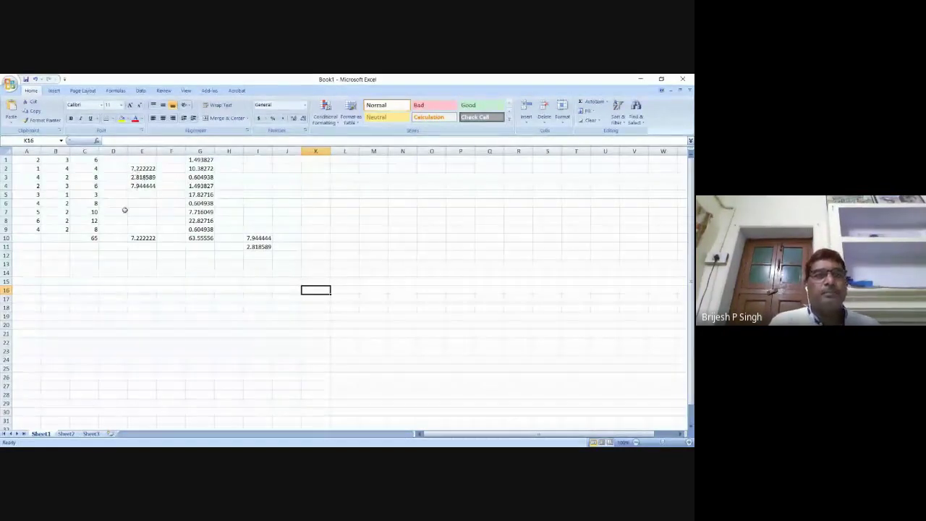
# Step: Clear the contents of D1:I11 and the column C total in cell C10
pyautogui.moveTo(115, 159); pyautogui.dragTo(264, 246)
pyautogui.press('Delete')
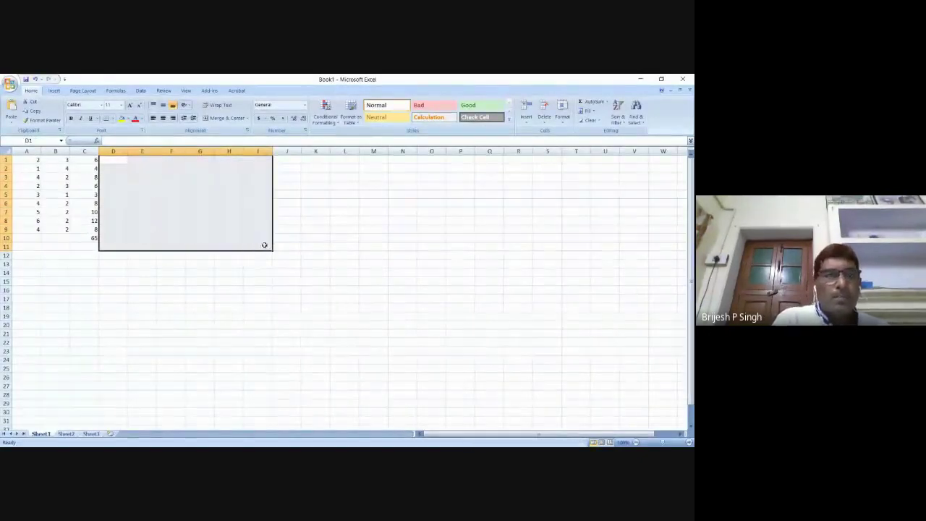
pyautogui.click(87, 238)
pyautogui.press('Delete')
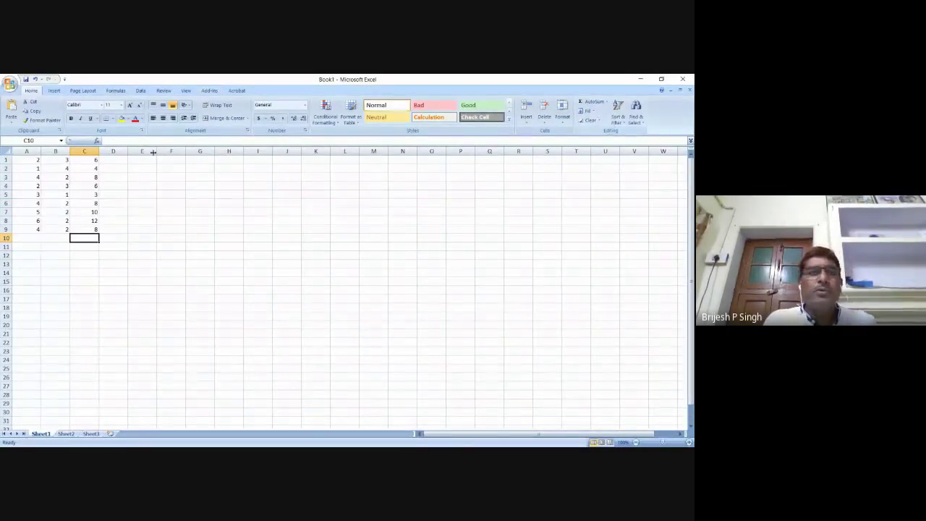
# Step: Run the Data Analysis Correlation tool on A1:B9, grouped by columns, with the output range starting at cell C10
pyautogui.click(142, 91)
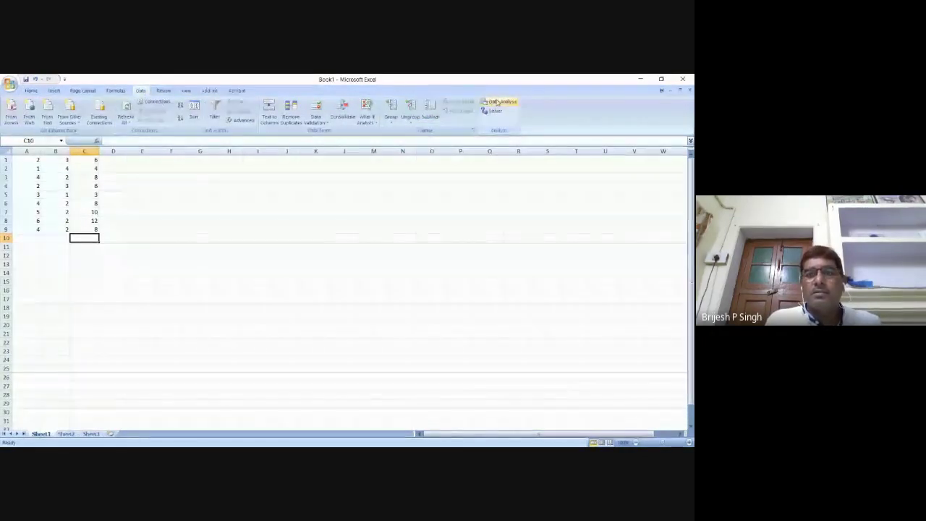
pyautogui.click(497, 102)
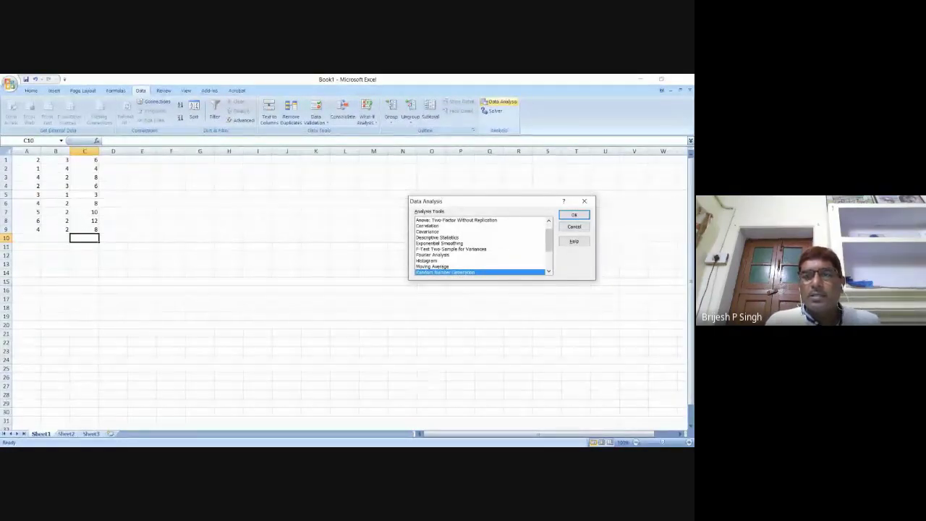
pyautogui.scroll(-2, 481, 246)
pyautogui.scroll(-2, 481, 246)
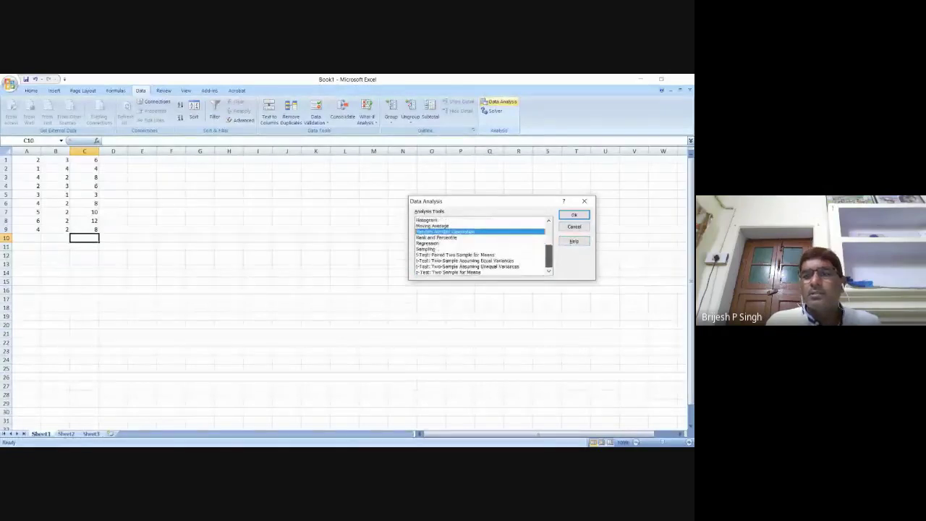
pyautogui.scroll(3, 481, 246)
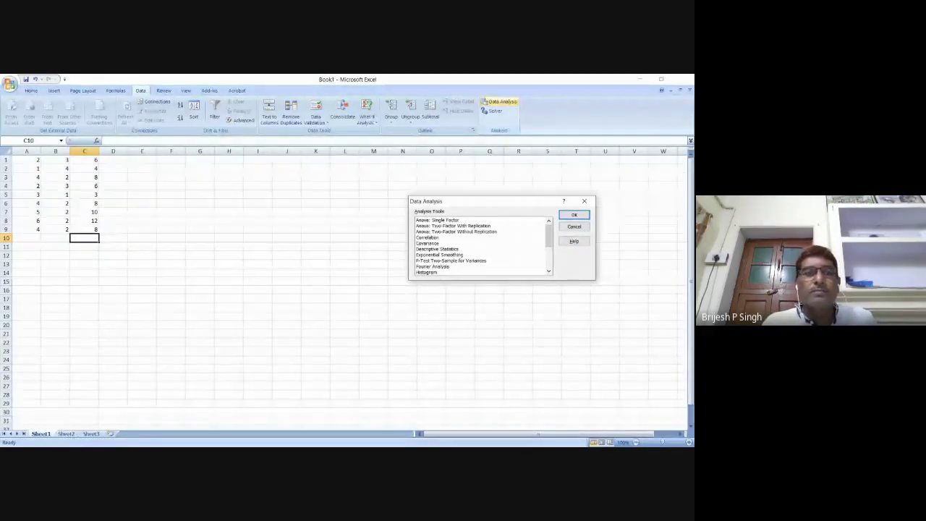
pyautogui.click(427, 237)
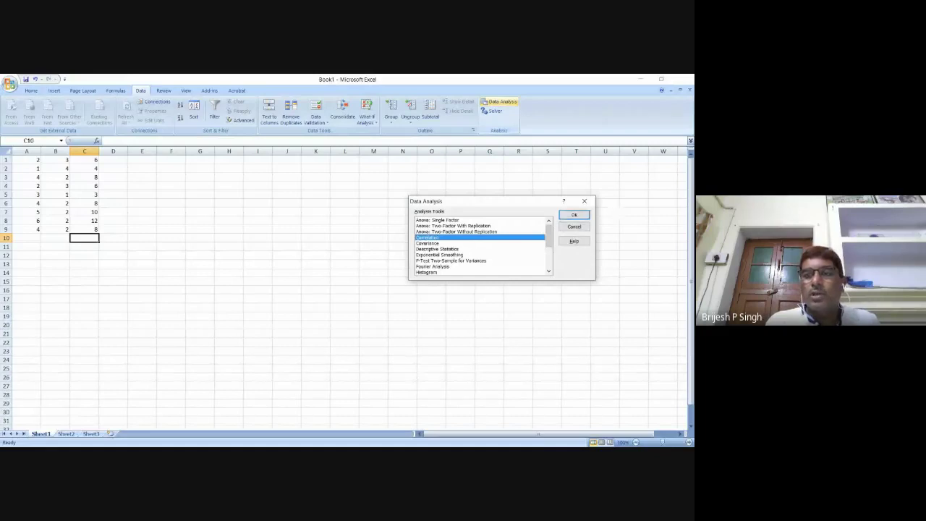
pyautogui.click(574, 215)
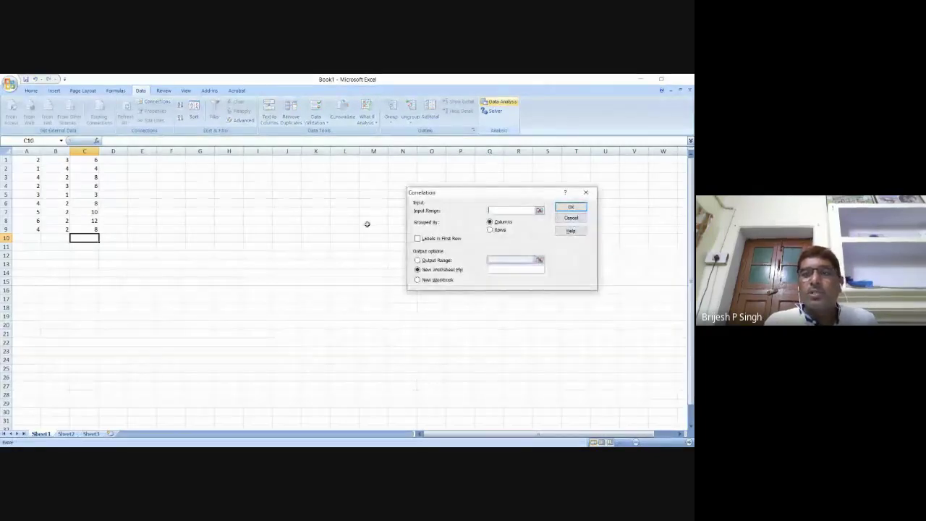
pyautogui.moveTo(30, 160); pyautogui.dragTo(65, 229)
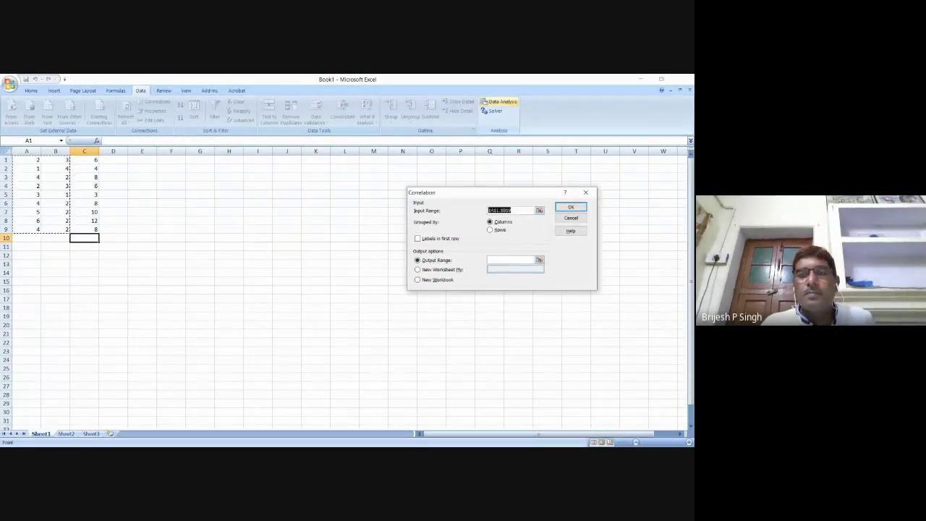
pyautogui.click(532, 258)
pyautogui.click(94, 240)
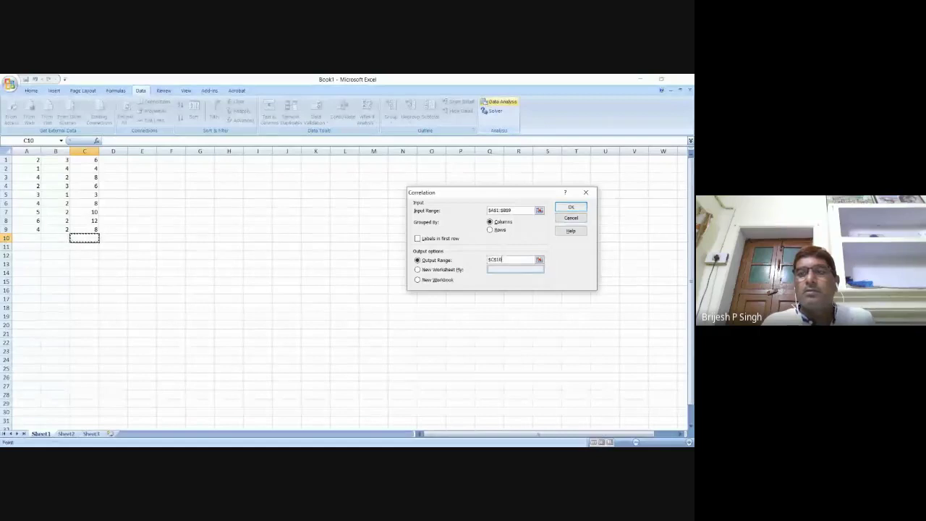
pyautogui.click(571, 208)
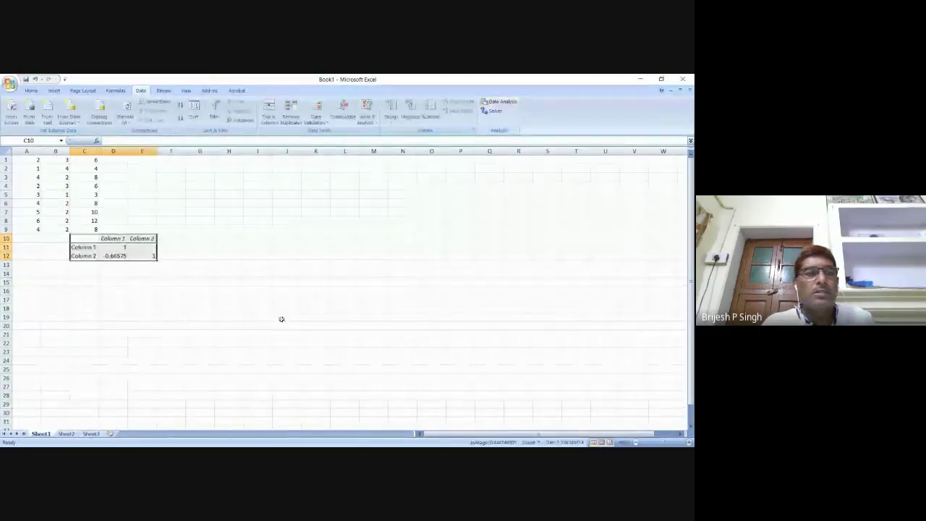
pyautogui.click(228, 326)
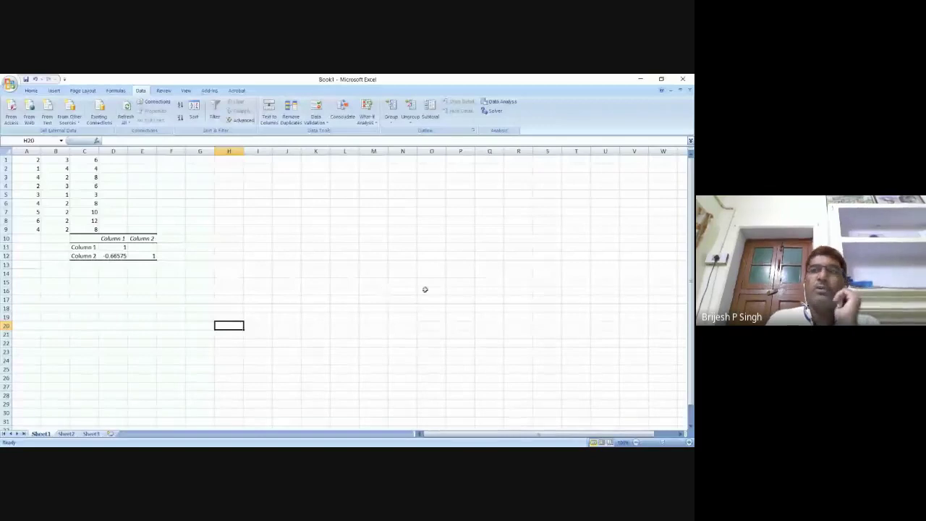
# Step: Close the Book1 workbook without saving the changes
pyautogui.click(683, 79)
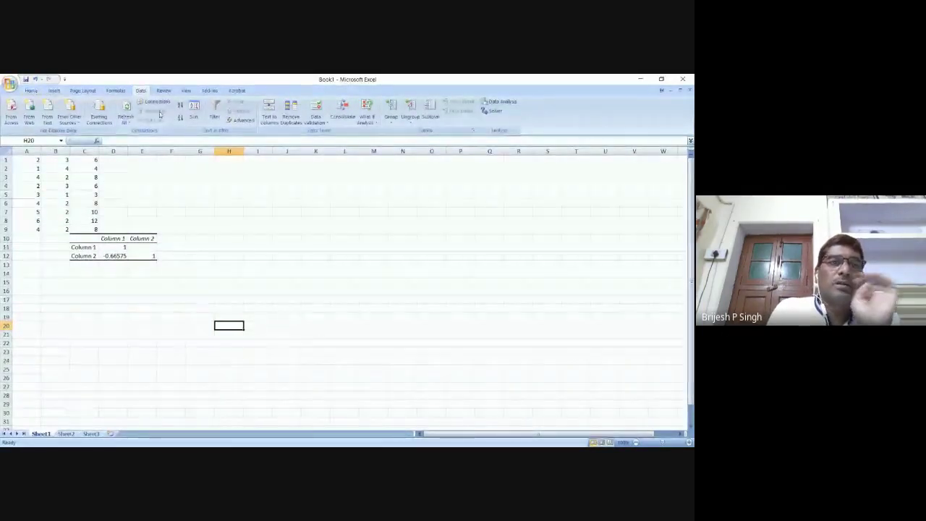
pyautogui.click(53, 91)
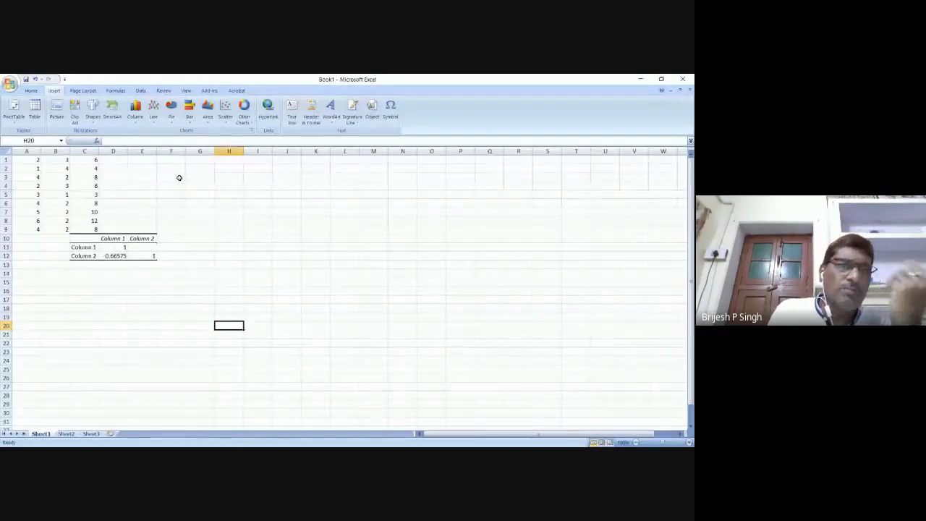
pyautogui.click(687, 81)
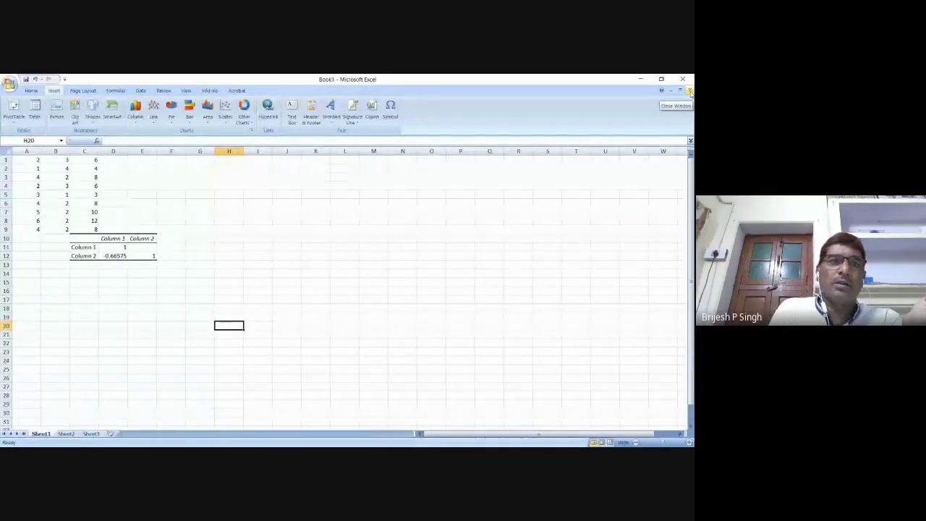
pyautogui.click(690, 92)
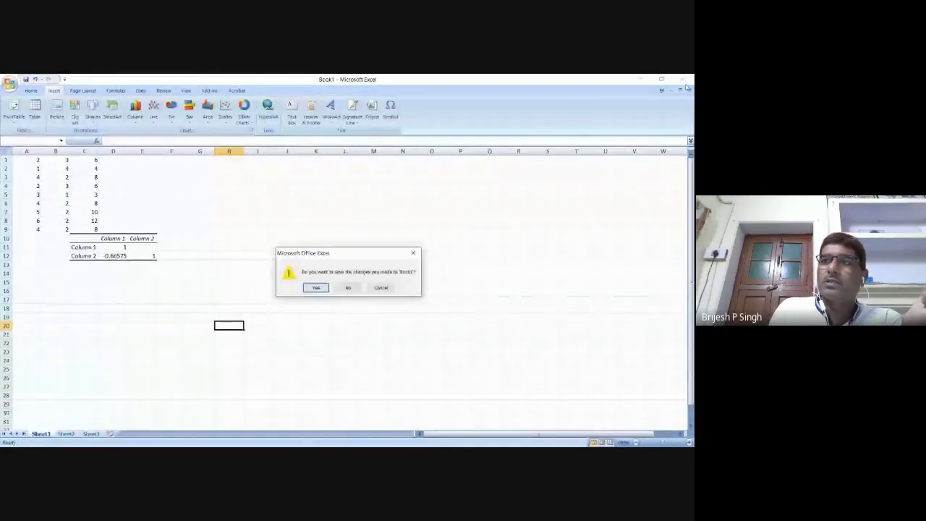
pyautogui.click(347, 288)
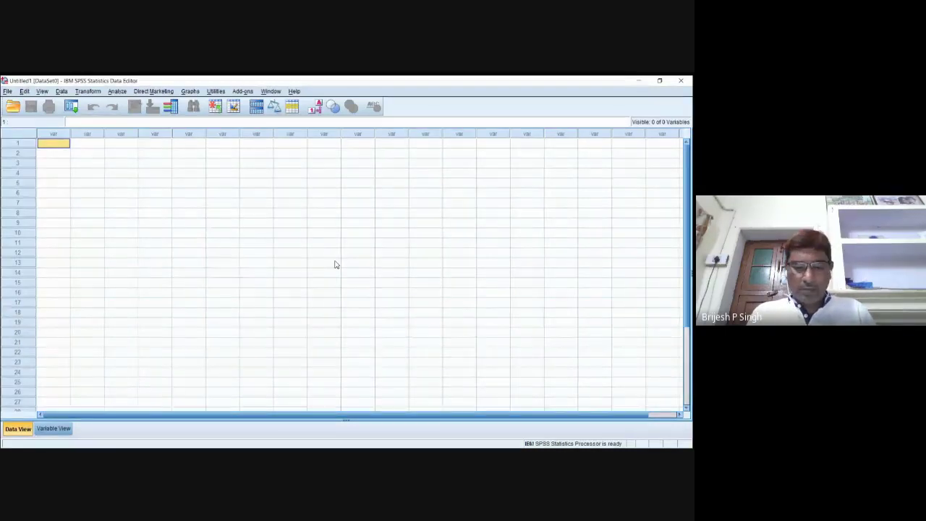
# Step: In the SPSS Statistics Data Editor, enter 12, 24, 15, 42, 62, 52, 23, 38, 62 and 41 in rows 1–10 of the first column
pyautogui.write('12')
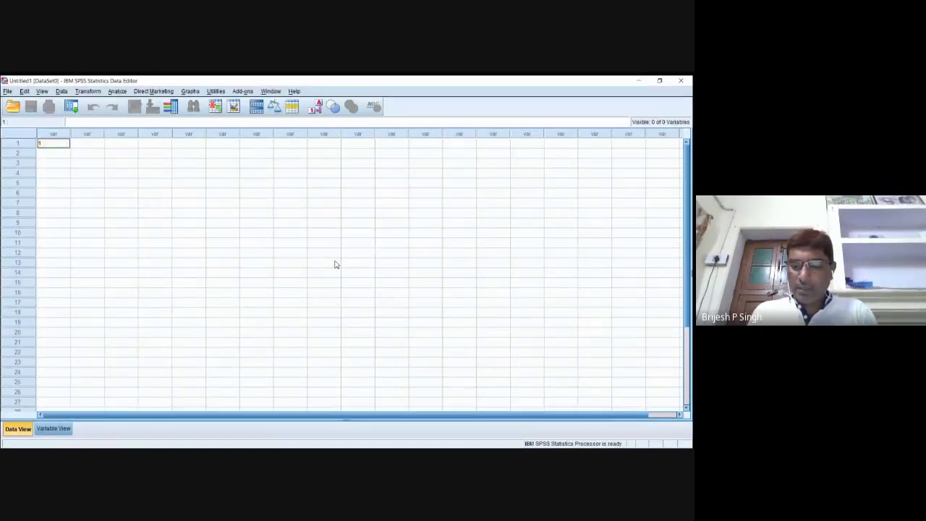
pyautogui.press('Return')
pyautogui.write('24')
pyautogui.press('Return')
pyautogui.write('15')
pyautogui.press('Return')
pyautogui.write('42')
pyautogui.press('Return')
pyautogui.write('62')
pyautogui.press('Return')
pyautogui.write('84')
pyautogui.press('Return')
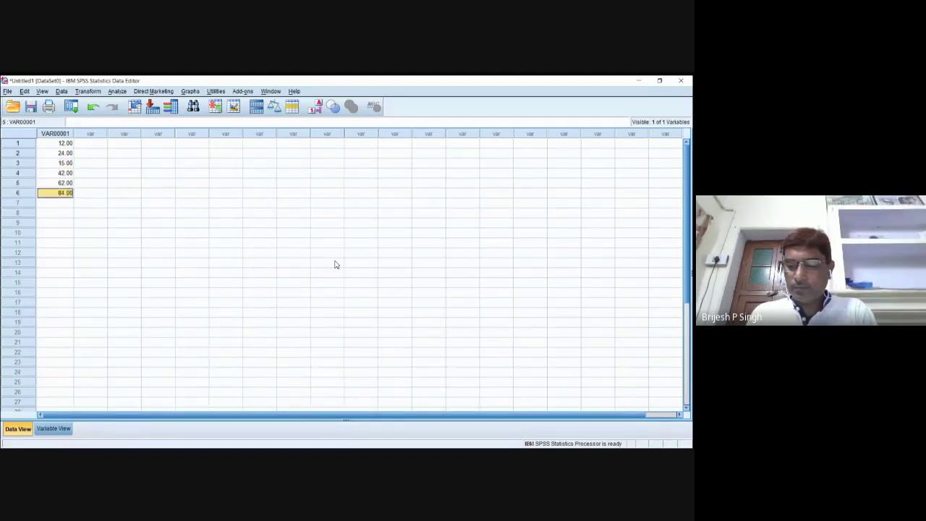
pyautogui.write('52')
pyautogui.press('Return')
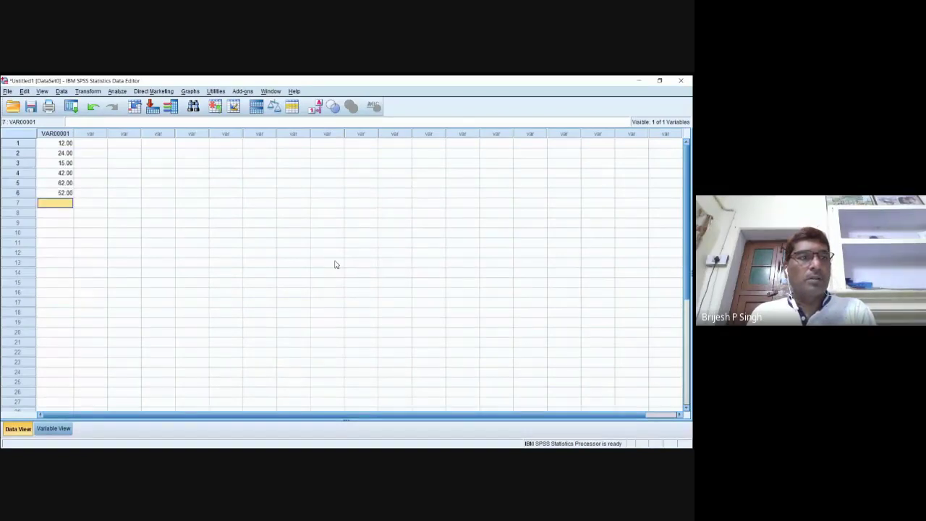
pyautogui.write('23')
pyautogui.press('Return')
pyautogui.write('38')
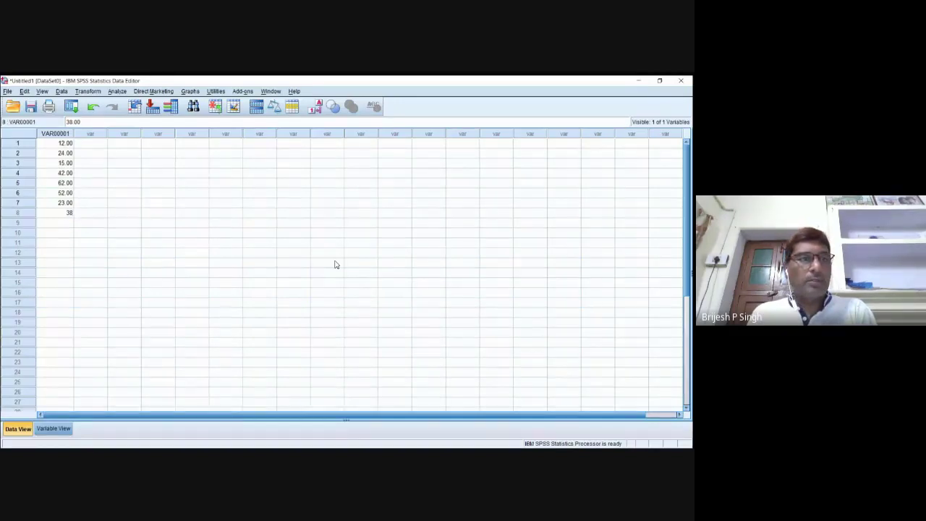
pyautogui.press('Return')
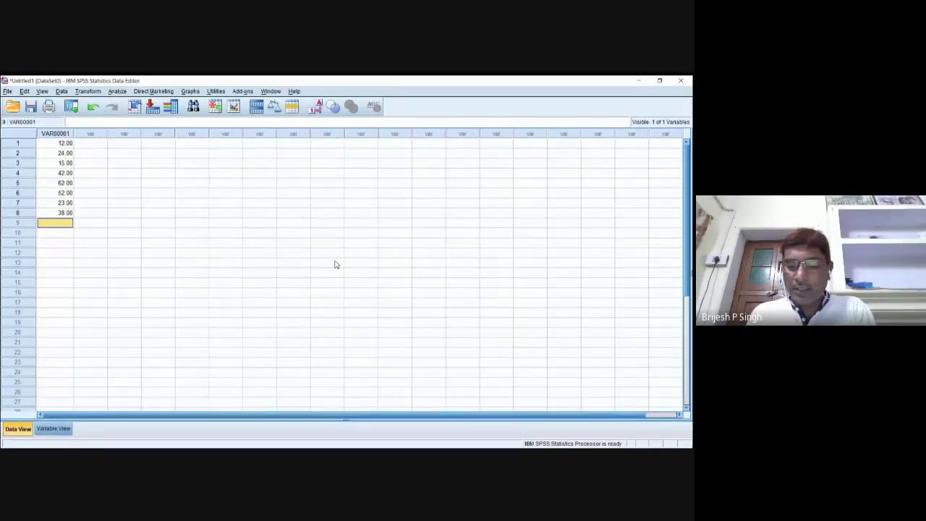
pyautogui.write('62')
pyautogui.press('Return')
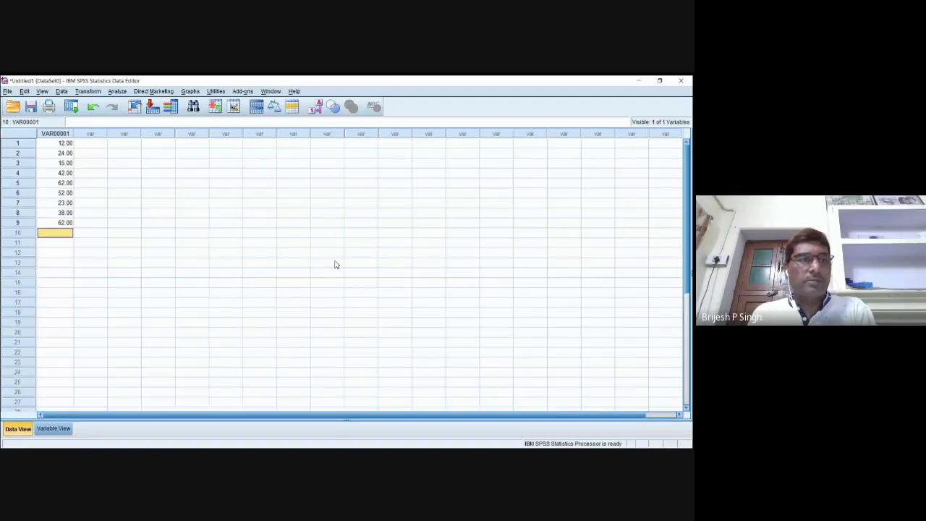
pyautogui.write('41')
pyautogui.press('Return')
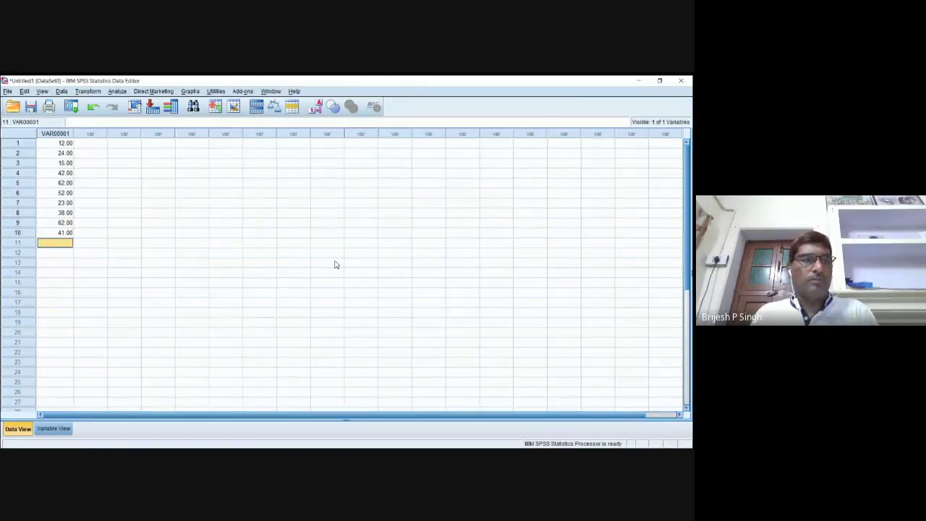
# Step: Enter 23, 28, 25, 24, 46, 50, 28, 39, 52 and 38 in rows 1–10 of the second column
pyautogui.hotkey('ctrl', 'Up')
pyautogui.press('Right')
pyautogui.write('23')
pyautogui.press('Return')
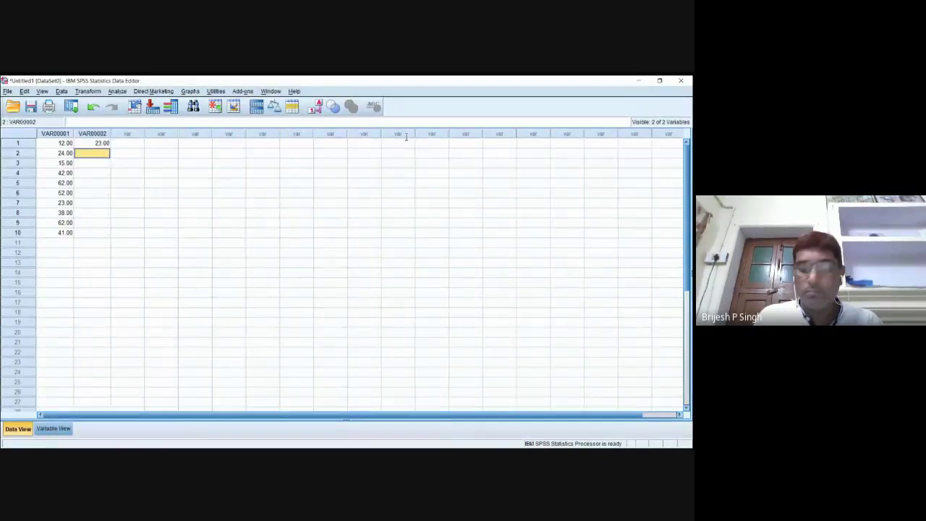
pyautogui.write('28')
pyautogui.press('Return')
pyautogui.write('25')
pyautogui.press('Return')
pyautogui.write('24')
pyautogui.press('Return')
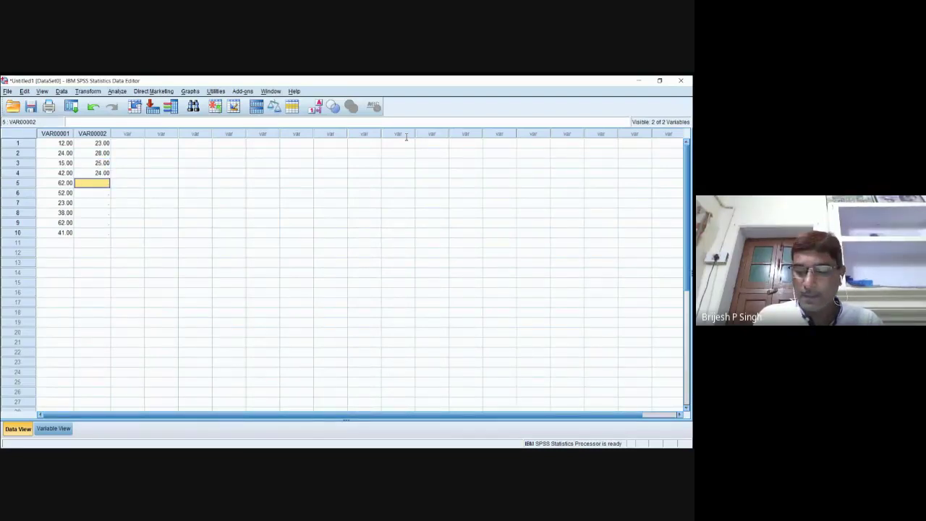
pyautogui.write('46')
pyautogui.press('Return')
pyautogui.write('50')
pyautogui.press('Return')
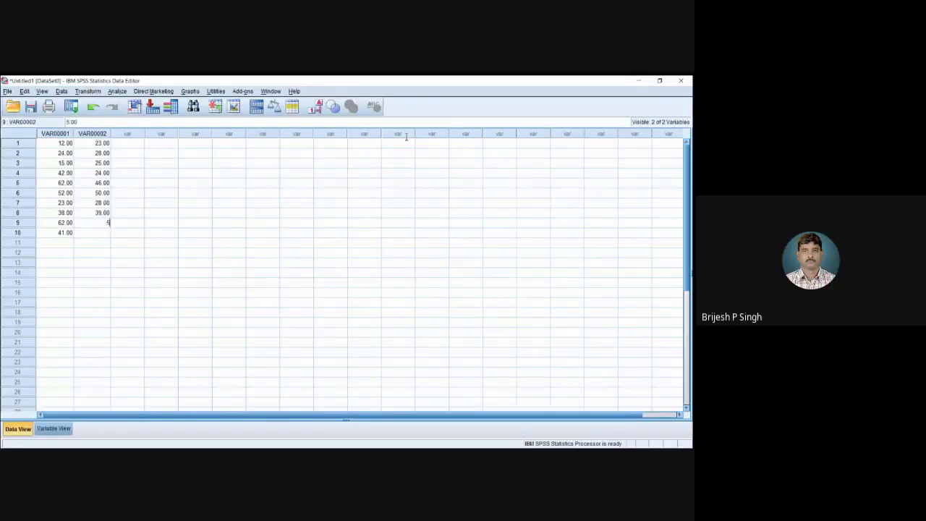
pyautogui.write('2')
pyautogui.press('Return')
pyautogui.write('38')
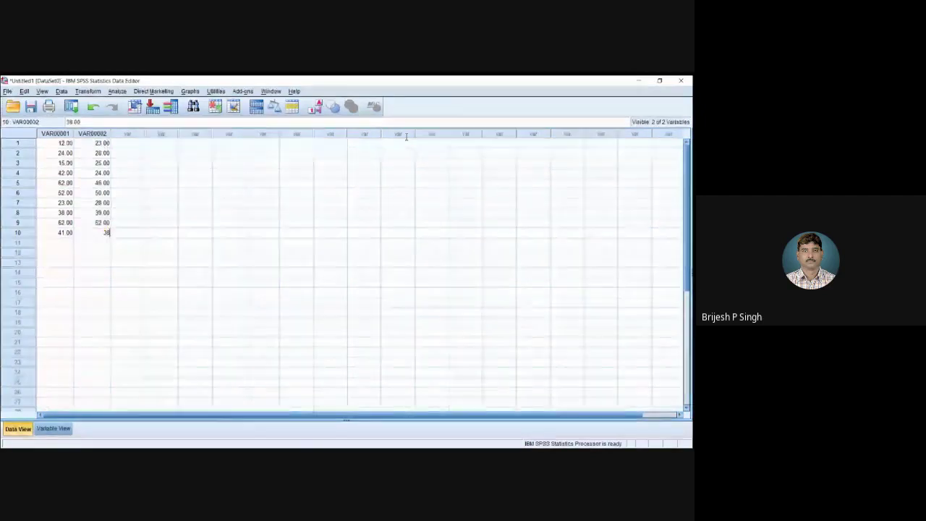
pyautogui.press('Return')
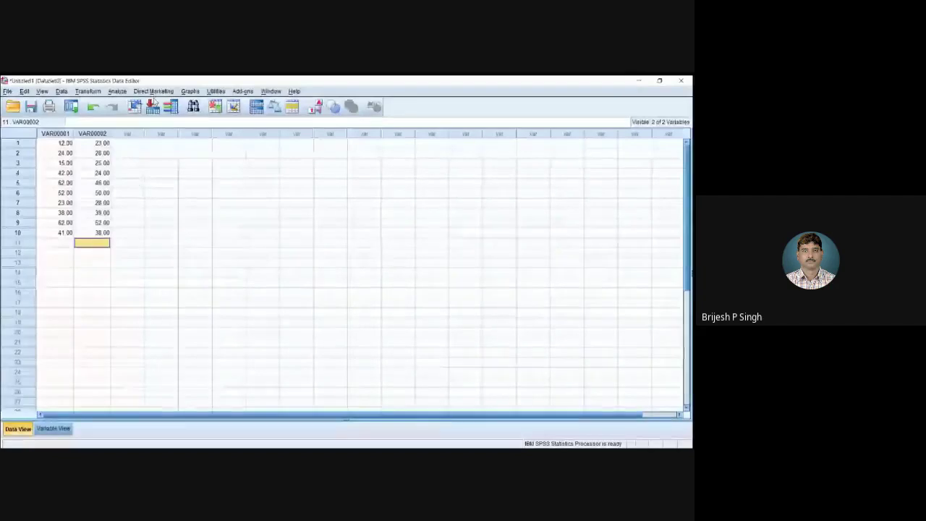
# Step: Open the Frequencies analysis and add VAR00001 as the variable to analyse
pyautogui.click(117, 91)
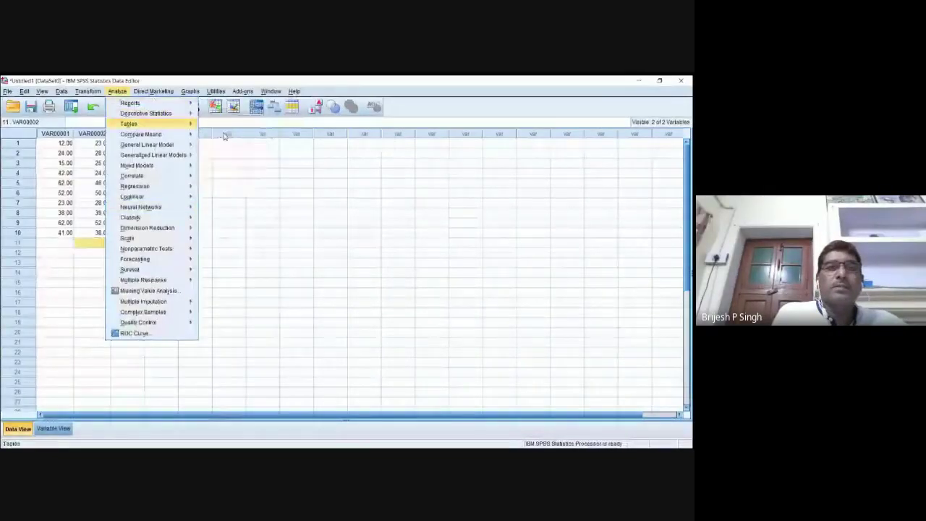
pyautogui.moveTo(145, 114)
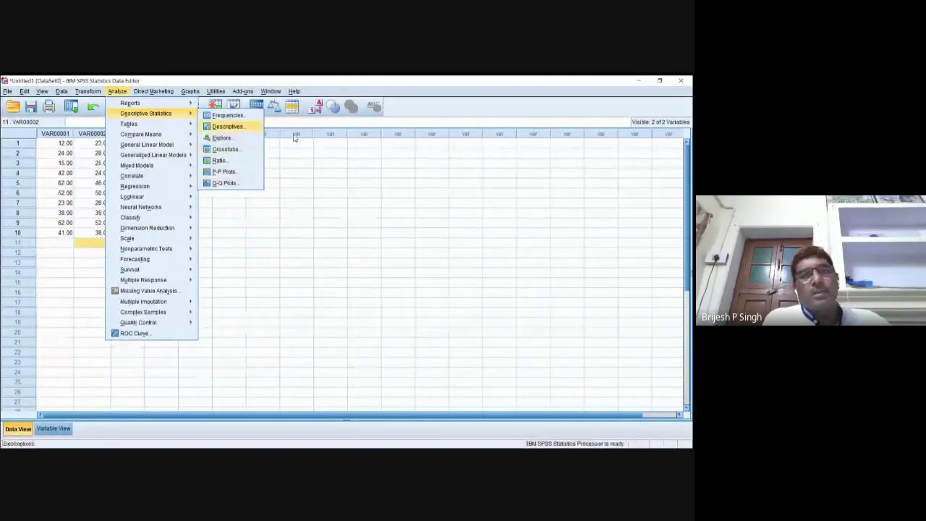
pyautogui.click(227, 115)
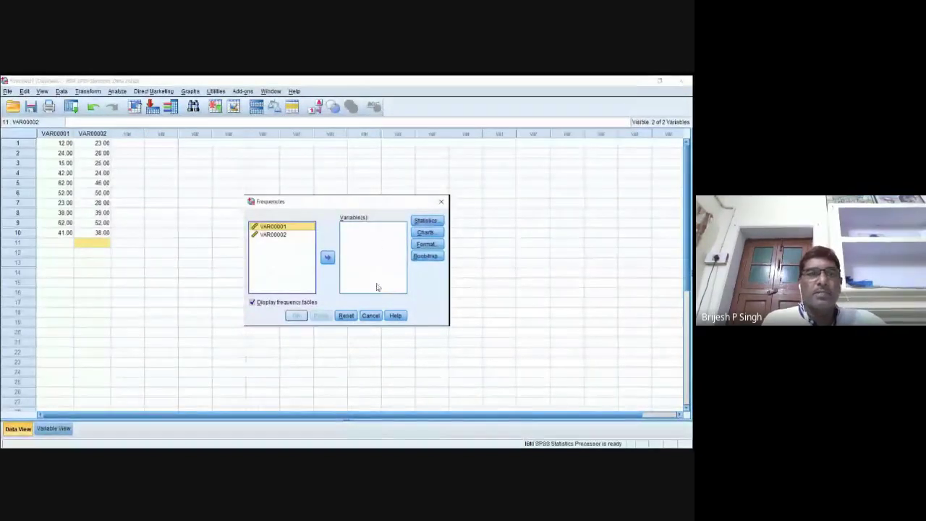
pyautogui.click(327, 257)
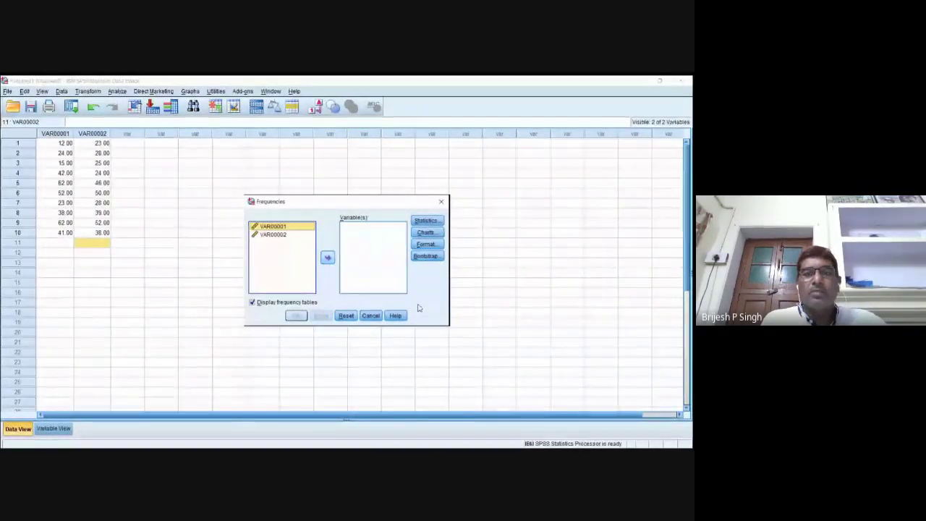
# Step: In the Frequencies statistics, enable quartiles, mean, median, mode and sum
pyautogui.hotkey('alt', 's')
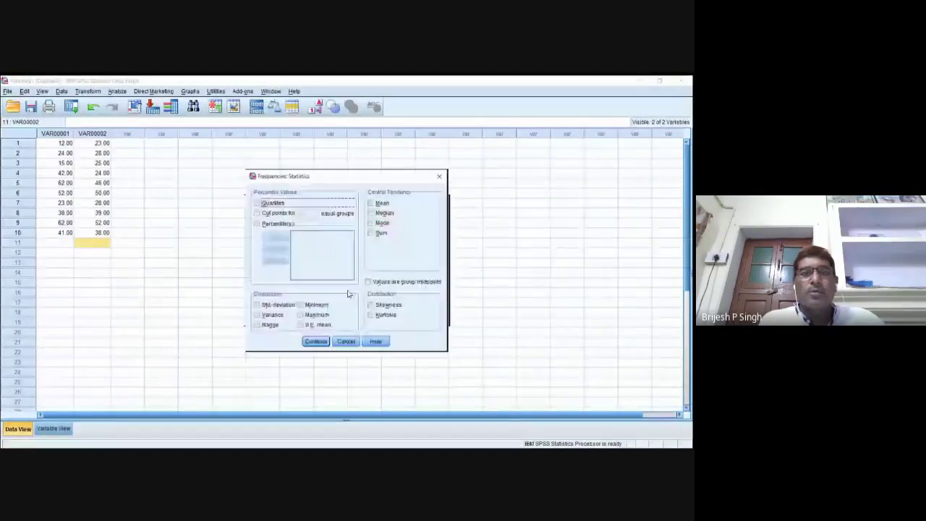
pyautogui.press('space')
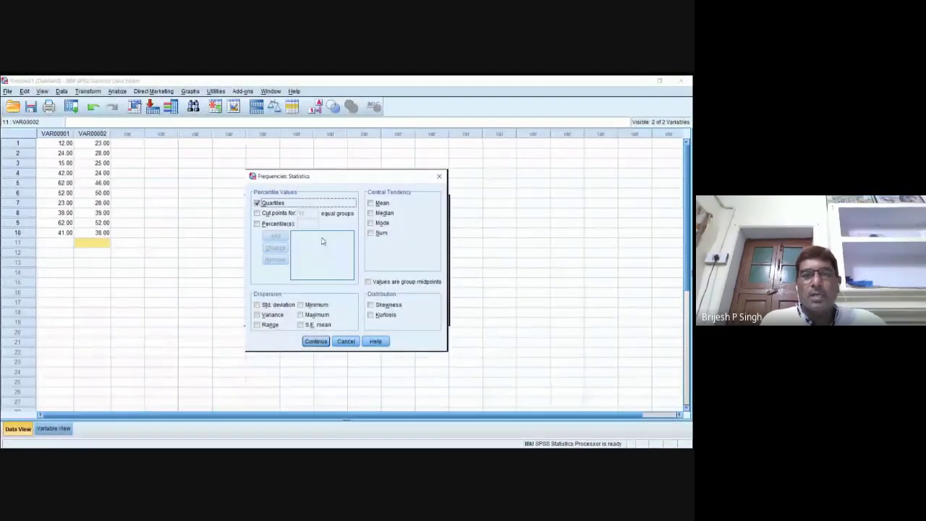
pyautogui.hotkey('alt', 'm')
pyautogui.hotkey('alt', 'd')
pyautogui.hotkey('alt', 'o')
pyautogui.hotkey('alt', 's')
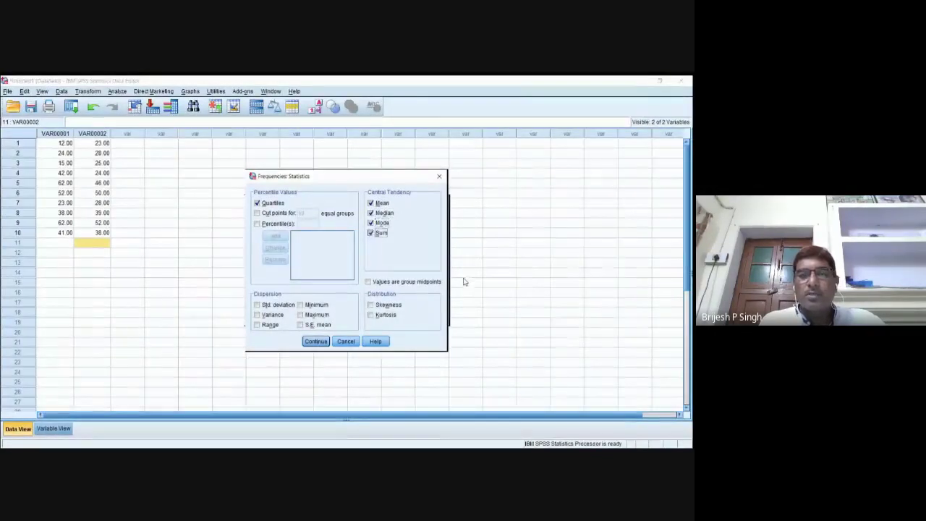
# Step: Enable all dispersion statistics (std. deviation, variance, range, minimum, maximum, S.E. mean) plus skewness and kurtosis
pyautogui.hotkey('alt', 't')
pyautogui.hotkey('alt', 'i')
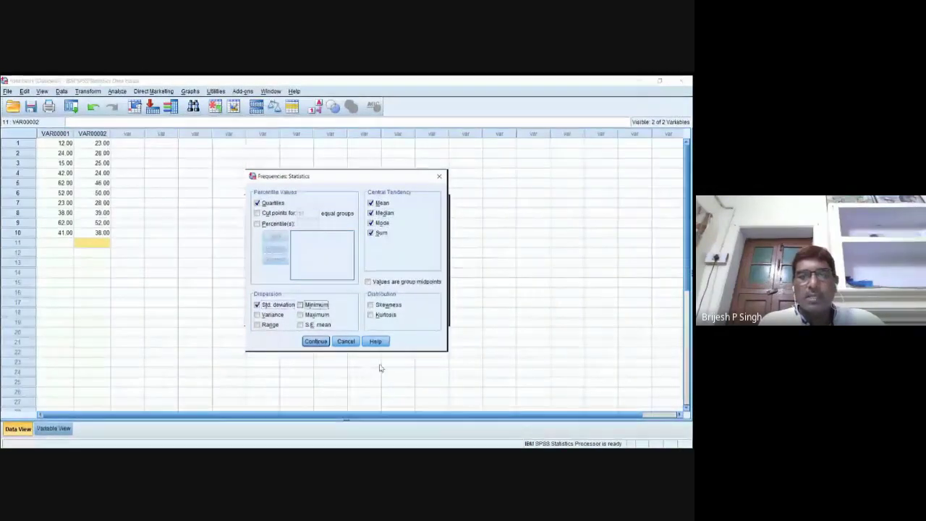
pyautogui.hotkey('alt', 'x')
pyautogui.hotkey('alt', 'e')
pyautogui.hotkey('alt', 'v')
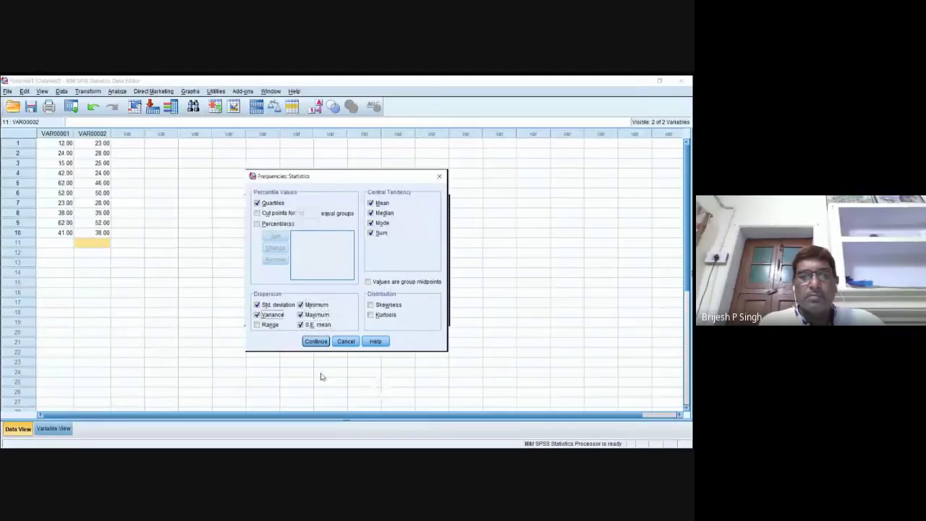
pyautogui.hotkey('alt', 'r')
pyautogui.hotkey('alt', 'w')
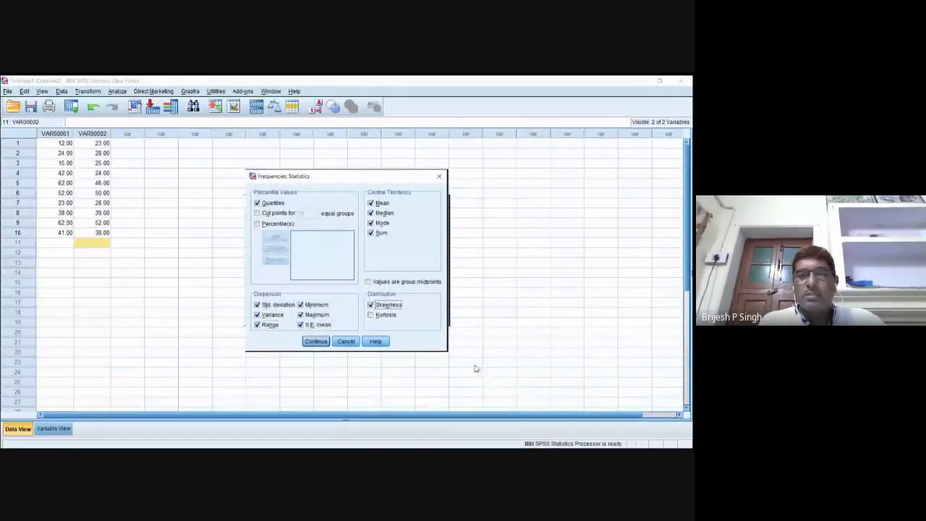
pyautogui.hotkey('alt', 'k')
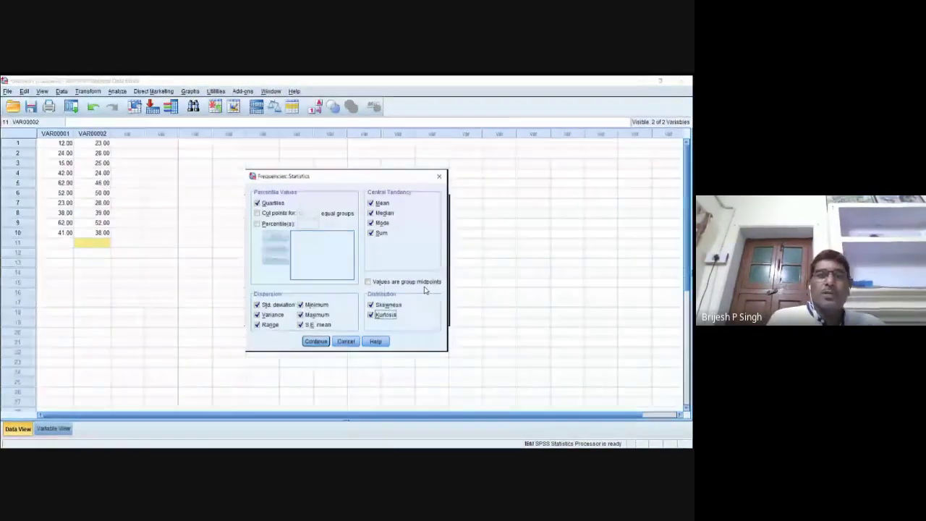
# Step: Leave the custom percentiles option disabled, accept the statistics selection and run Frequencies for VAR00001
pyautogui.hotkey('alt', 'p')
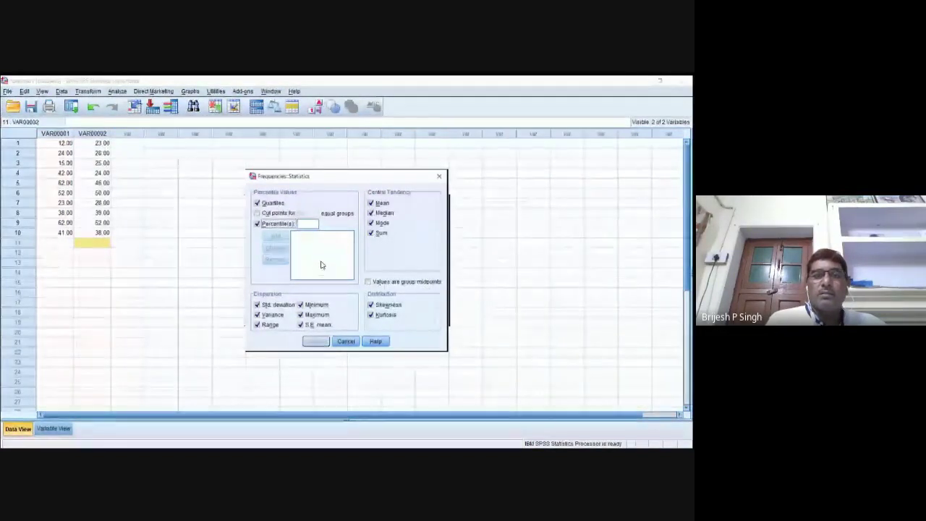
pyautogui.hotkey('alt', 'p')
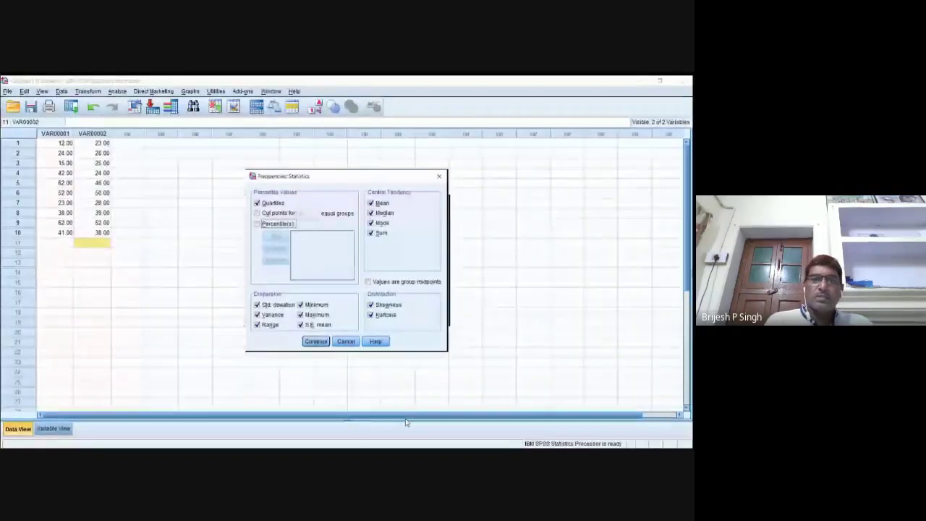
pyautogui.press('Return')
pyautogui.press('Return')
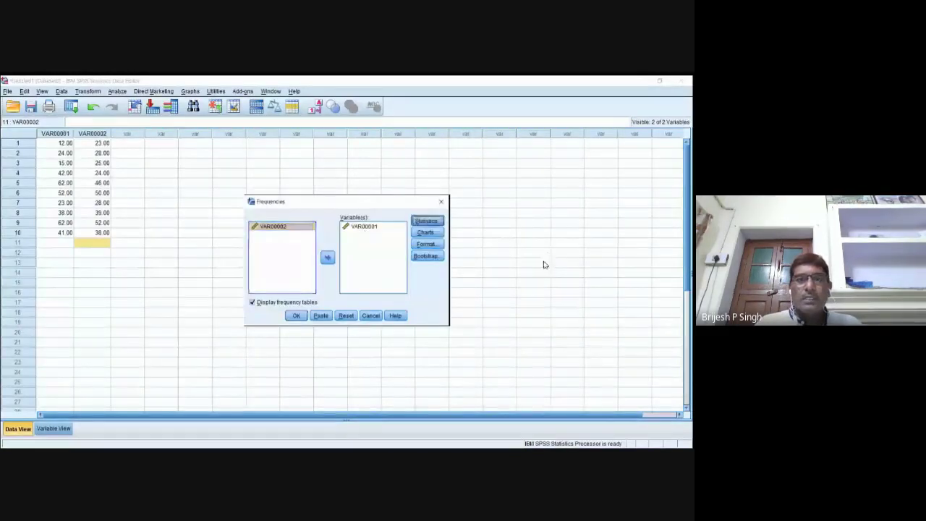
# Step: Reopen the Frequencies statistics and enable cut points for 3 equal groups
pyautogui.click(427, 220)
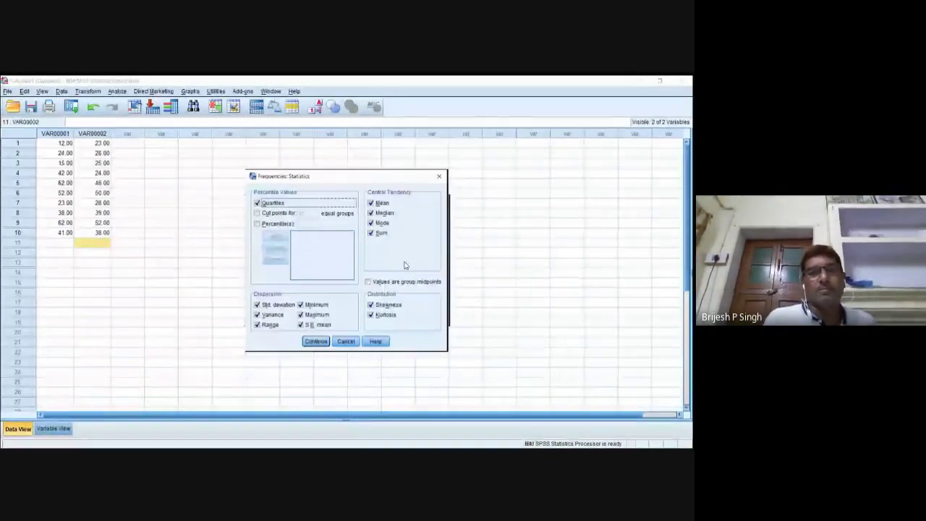
pyautogui.click(257, 212)
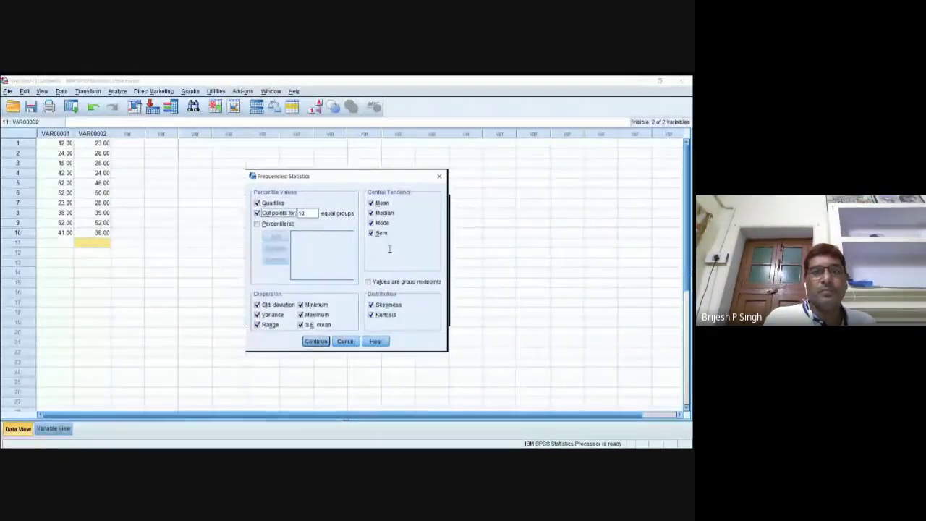
pyautogui.write('3')
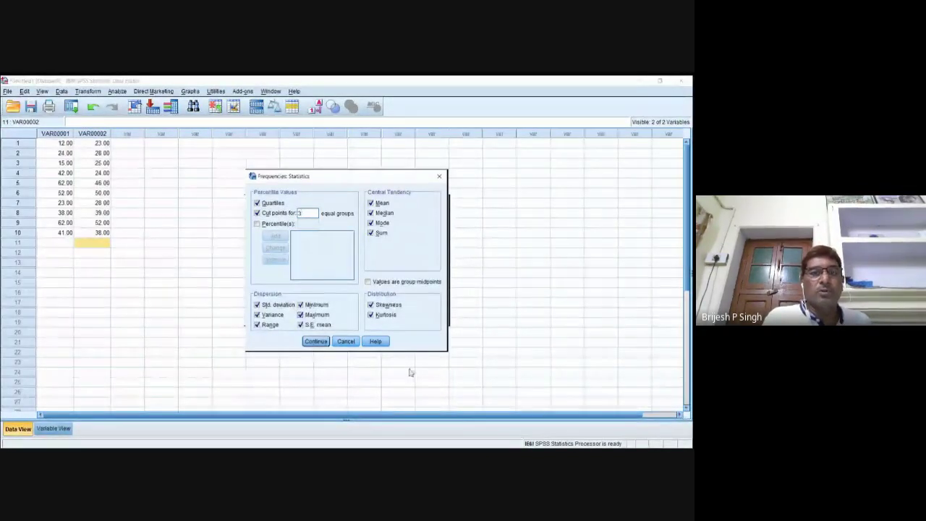
# Step: Clear the quartiles, std. deviation, variance, range, minimum and maximum options
pyautogui.click(256, 202)
pyautogui.hotkey('alt', 't')
pyautogui.hotkey('alt', 'v')
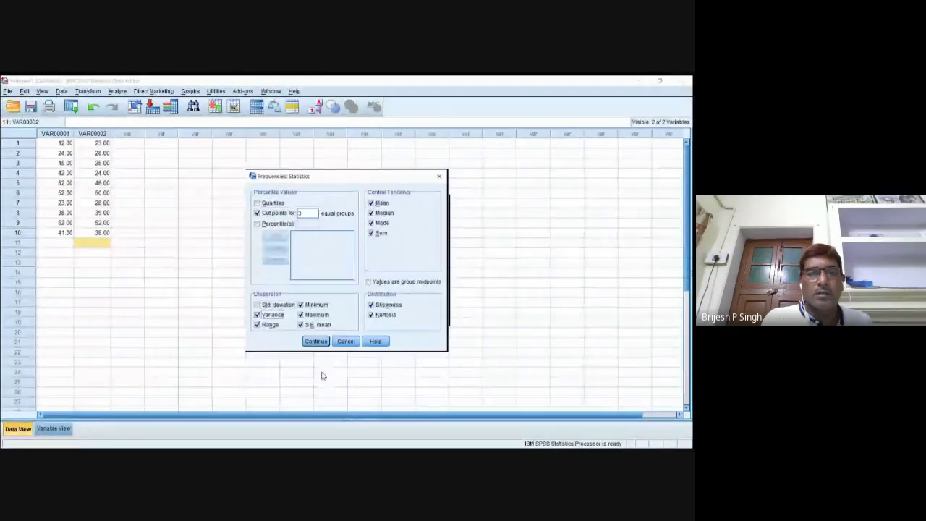
pyautogui.hotkey('alt', 'a')
pyautogui.hotkey('alt', 'i')
pyautogui.hotkey('alt', 'x')
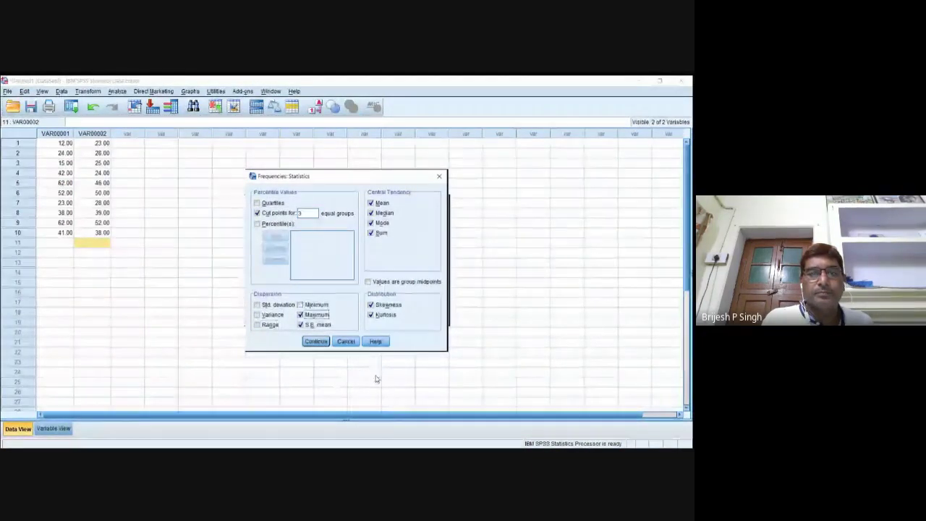
# Step: Clear S.E. mean, skewness, kurtosis and all central tendency options, and run Frequencies with only the cut points
pyautogui.hotkey('alt', 'e')
pyautogui.hotkey('alt', 'w')
pyautogui.hotkey('alt', 'k')
pyautogui.hotkey('alt', 's')
pyautogui.hotkey('alt', 'o')
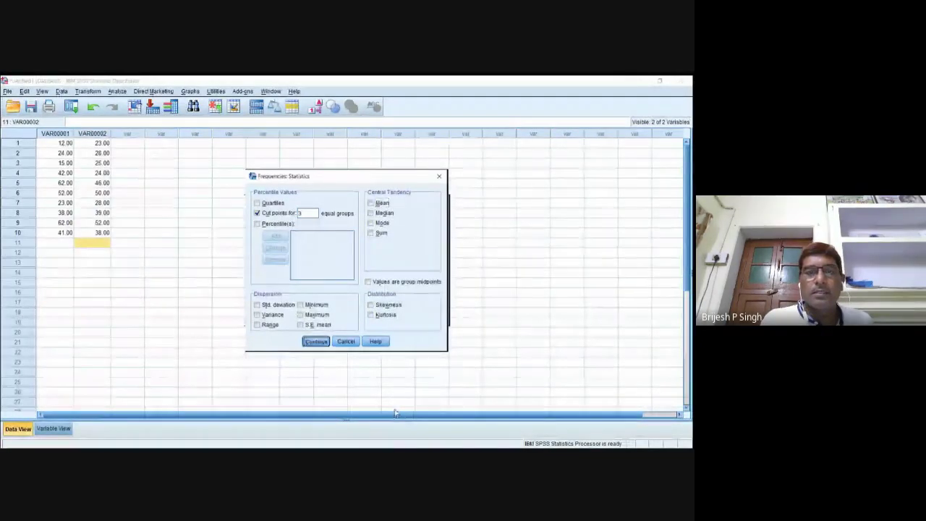
pyautogui.hotkey('alt', 'c')
pyautogui.press('Return')
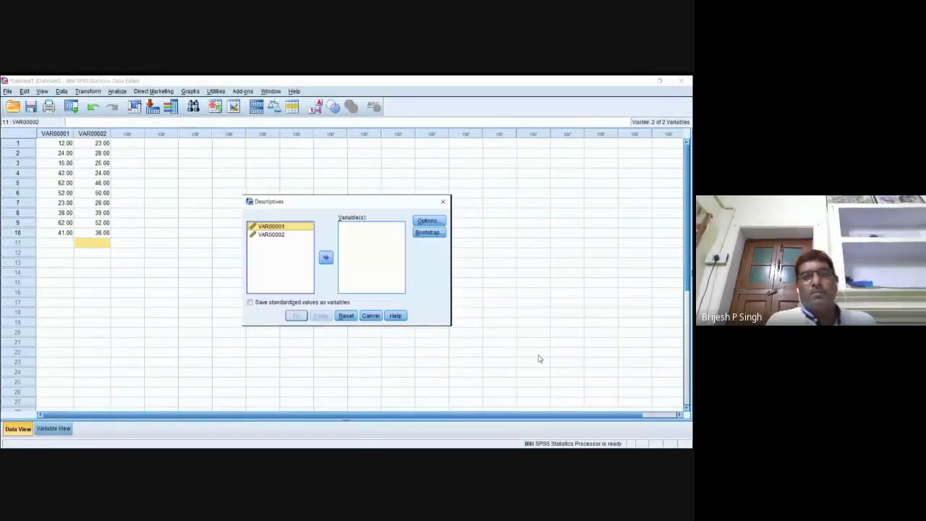
# Step: Add VAR00001 to the Descriptives analysis and enable variance, range and S.E. mean in its options
pyautogui.click(325, 257)
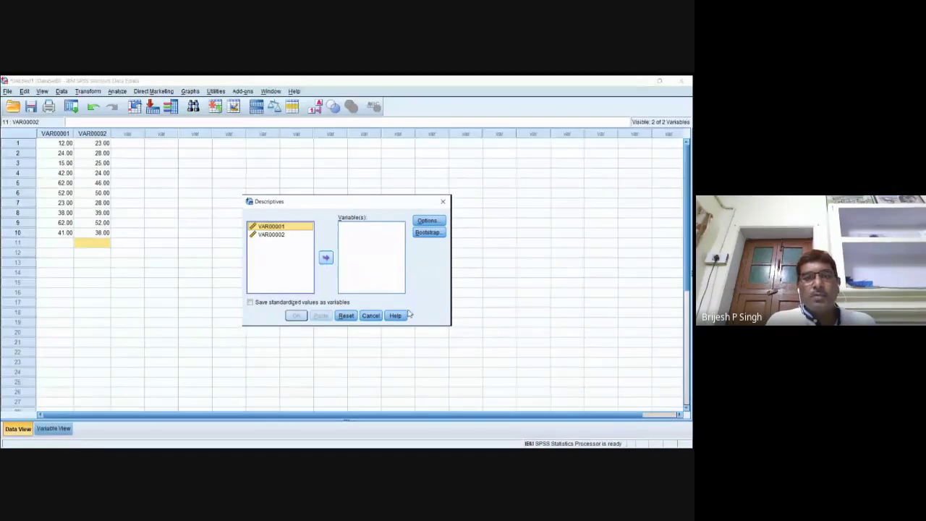
pyautogui.hotkey('alt', 'o')
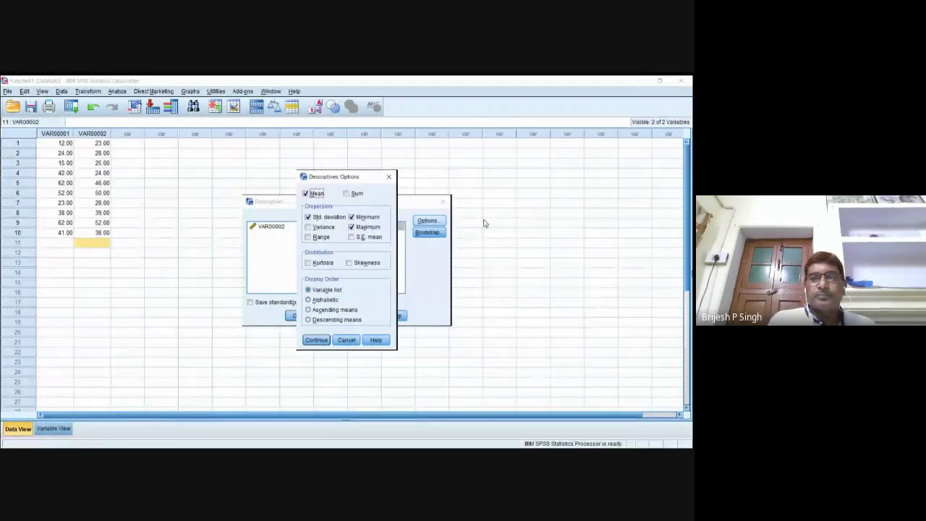
pyautogui.click(308, 226)
pyautogui.click(308, 236)
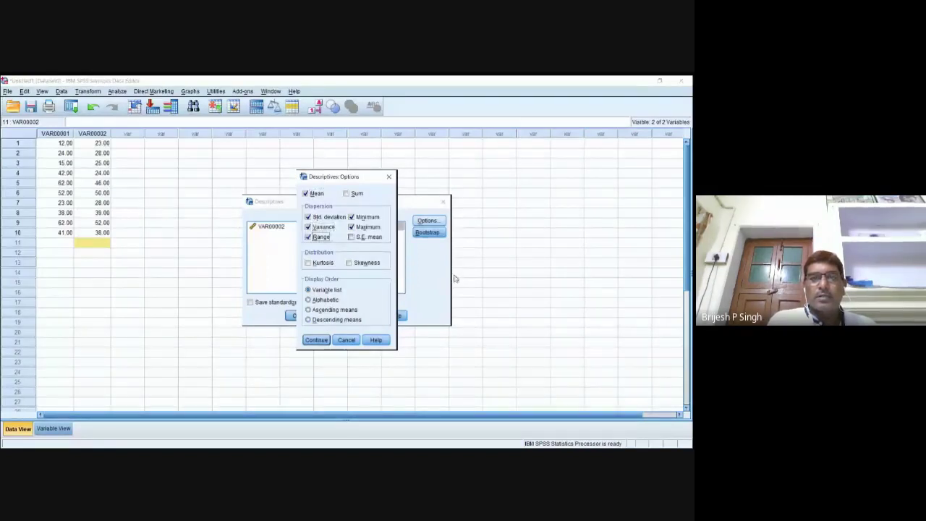
pyautogui.press('Tab')
pyautogui.press('space')
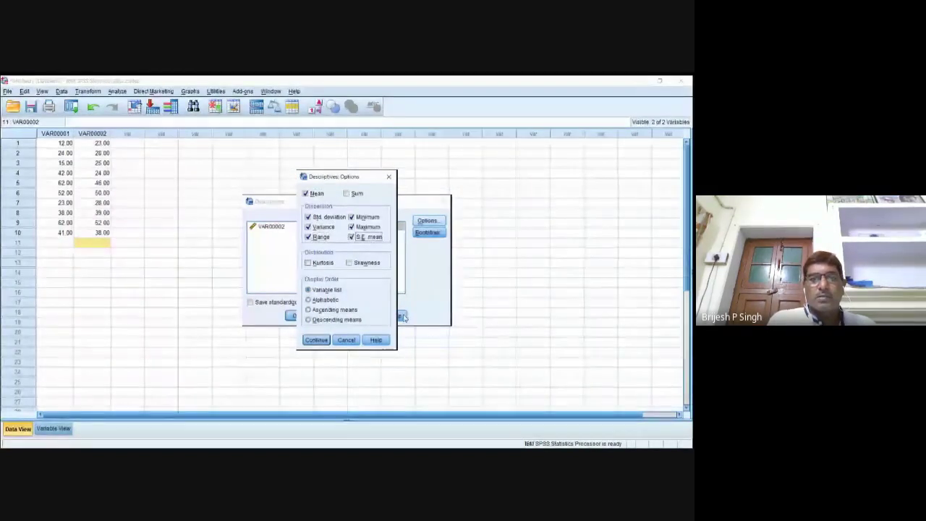
# Step: Enable kurtosis in the options and run the Descriptives analysis
pyautogui.press('Tab')
pyautogui.press('space')
pyautogui.press('Tab')
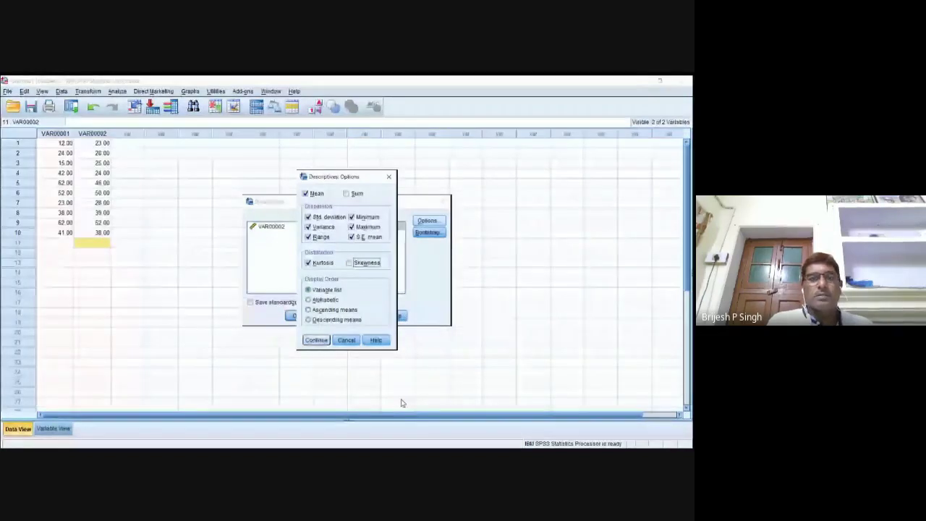
pyautogui.press('Return')
pyautogui.press('Return')
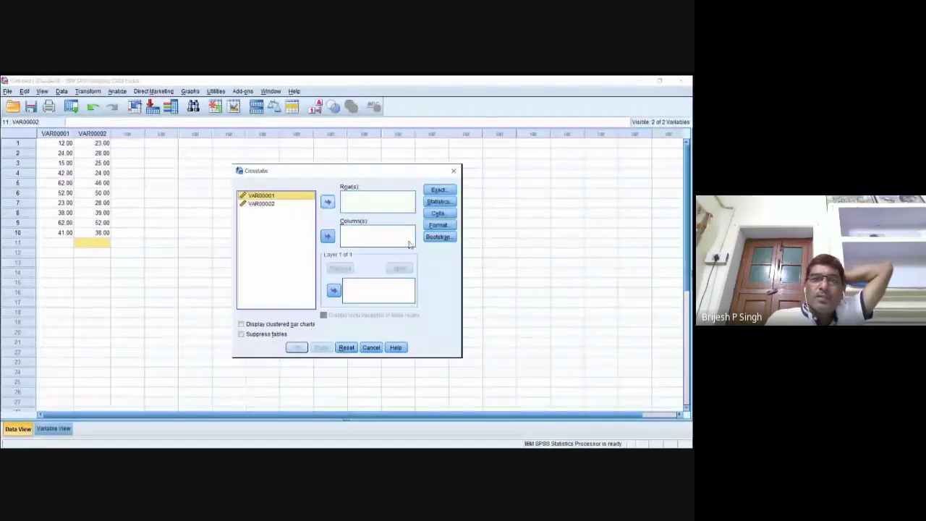
# Step: Run Crosstabs with VAR00001 in the rows and VAR00002 in the columns
pyautogui.click(328, 202)
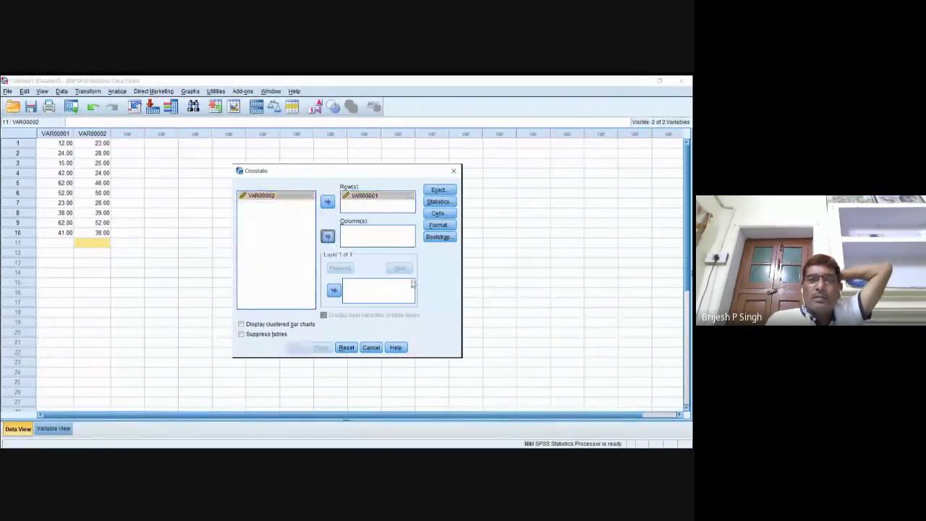
pyautogui.click(328, 236)
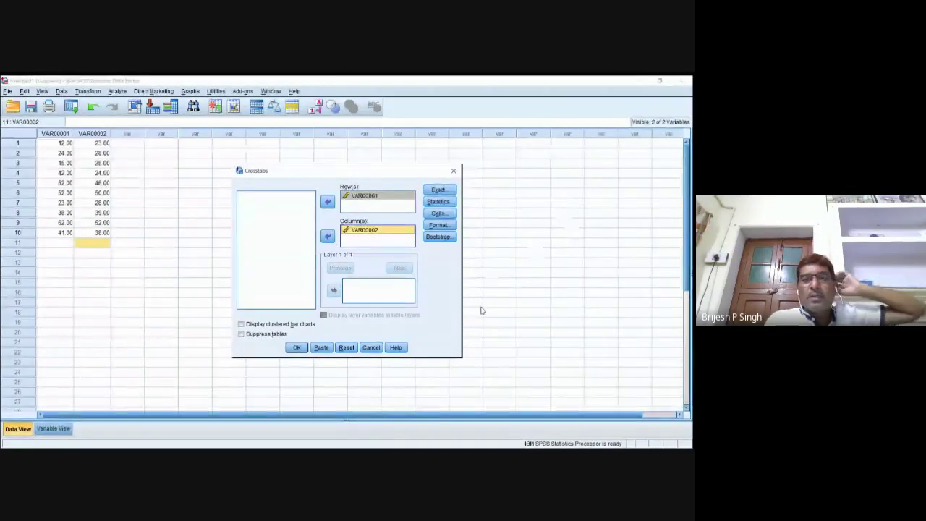
pyautogui.click(297, 347)
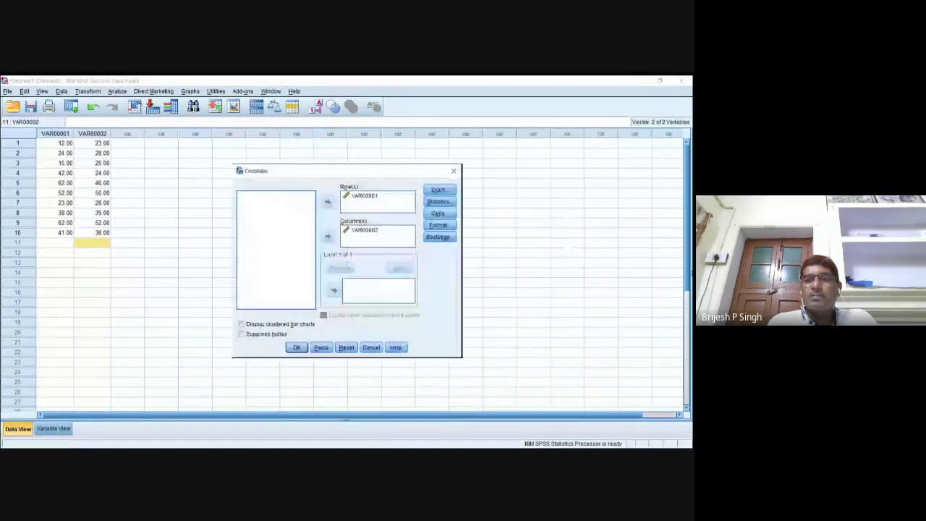
# Step: Review the Exact Tests, Statistics and Cell Display options of the Crosstabs analysis, keeping their settings
pyautogui.click(438, 190)
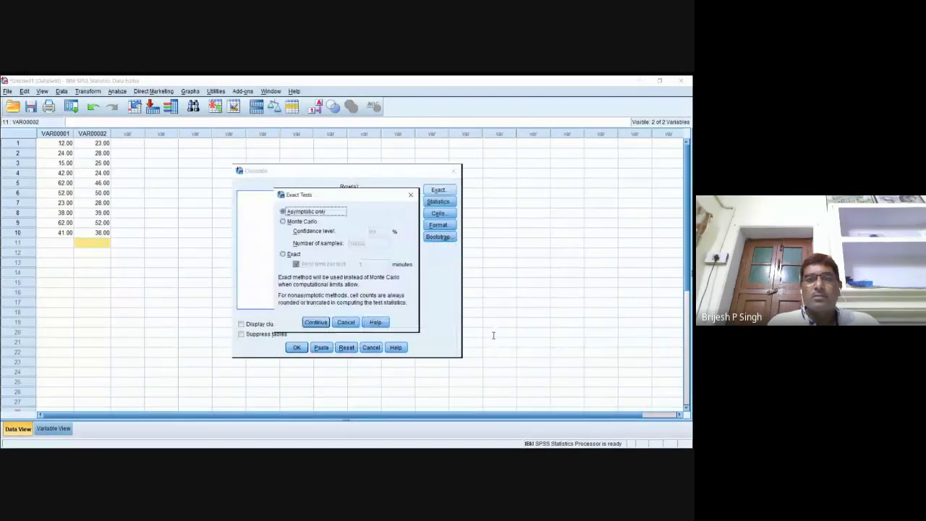
pyautogui.press('Return')
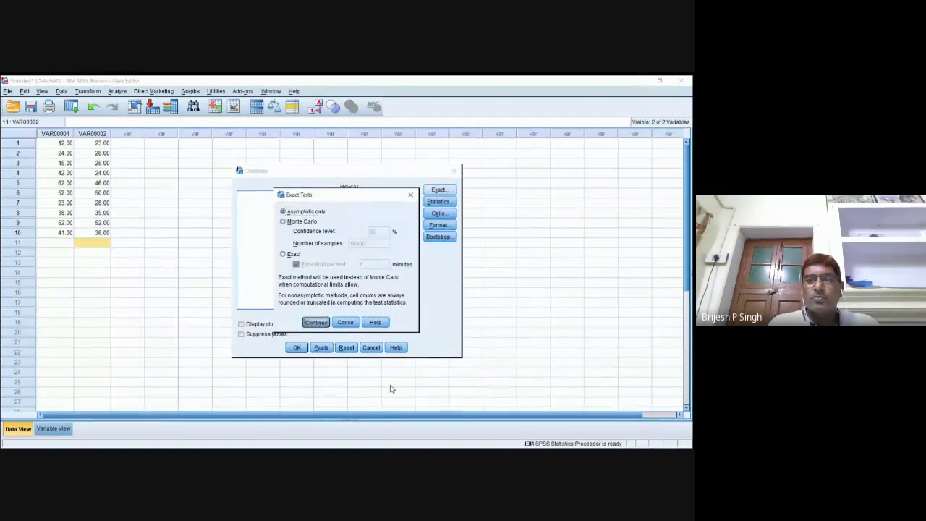
pyautogui.press('Tab')
pyautogui.press('space')
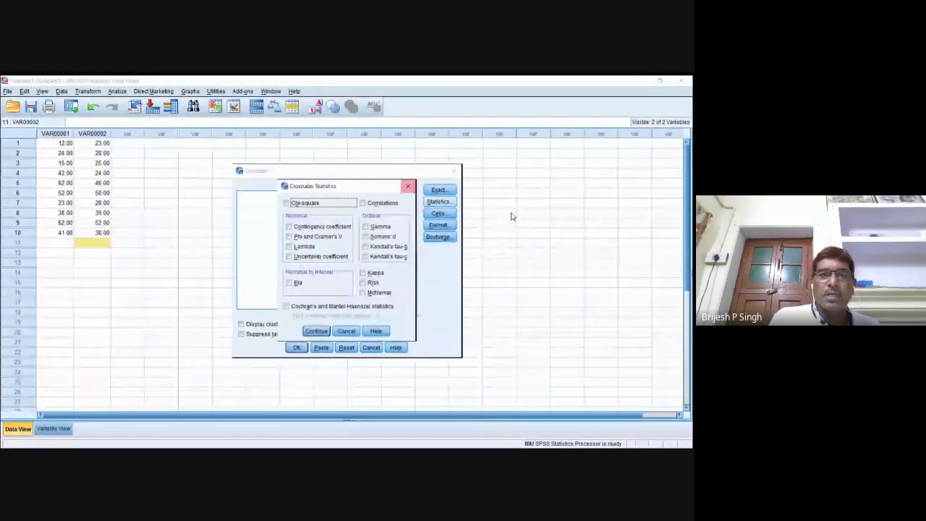
pyautogui.click(407, 186)
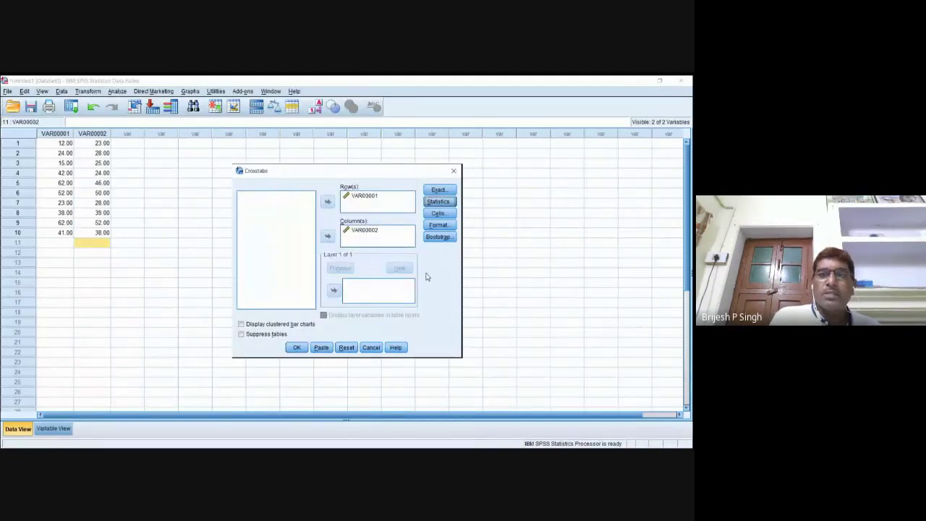
pyautogui.hotkey('alt', 'e')
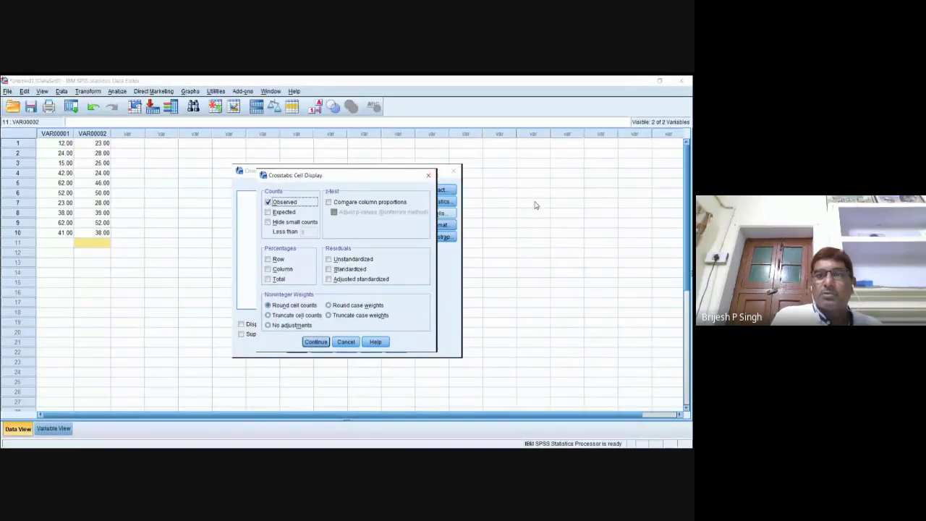
pyautogui.press('Return')
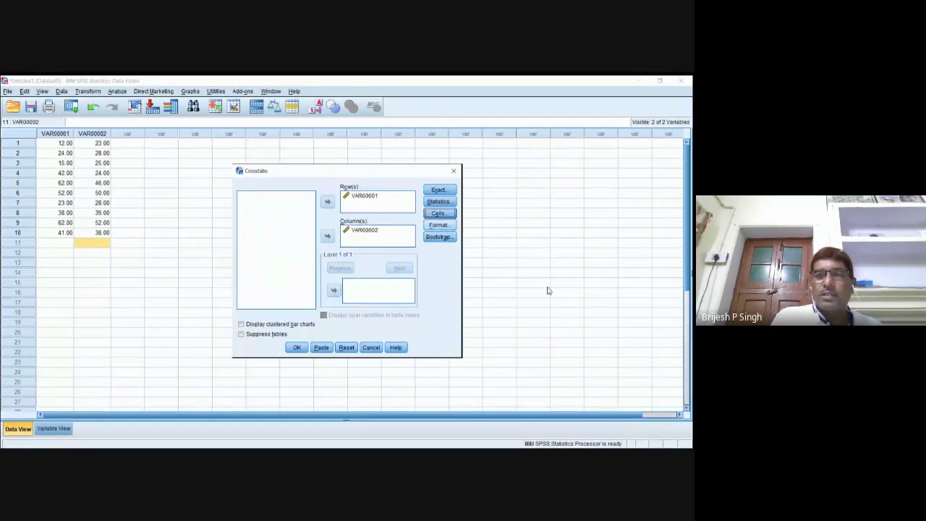
pyautogui.press('Return')
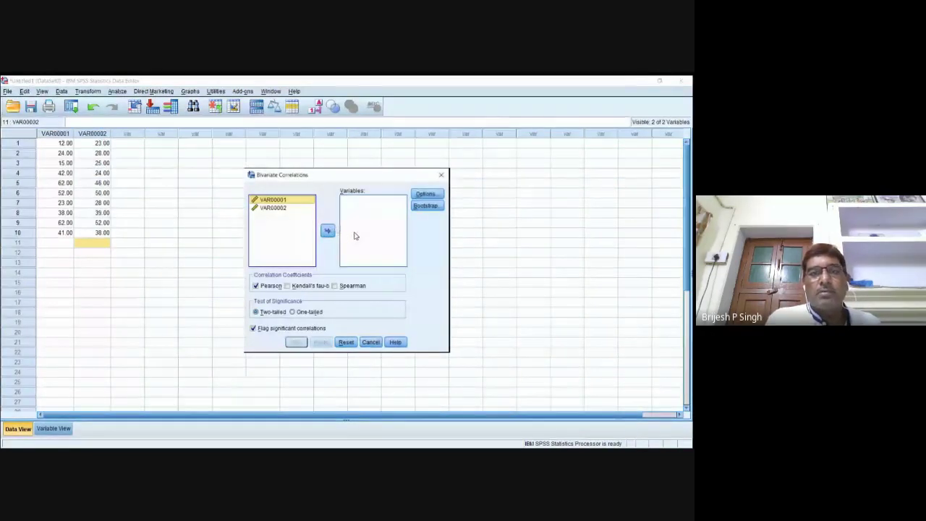
# Step: Run Bivariate Correlations on VAR00001 and VAR00002 with the Pearson, Kendall's tau-b and Spearman coefficients
pyautogui.click(327, 230)
pyautogui.click(272, 199)
pyautogui.click(327, 230)
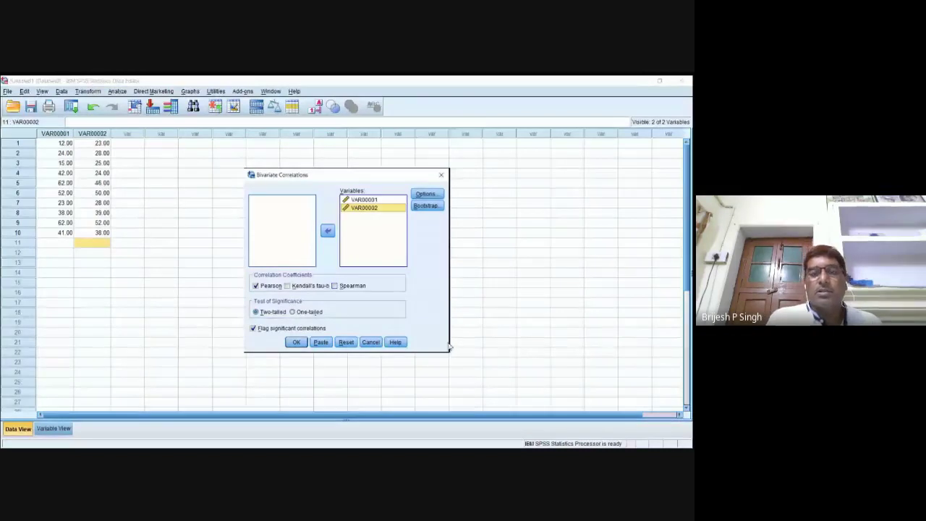
pyautogui.hotkey('alt', 'k')
pyautogui.hotkey('alt', 's')
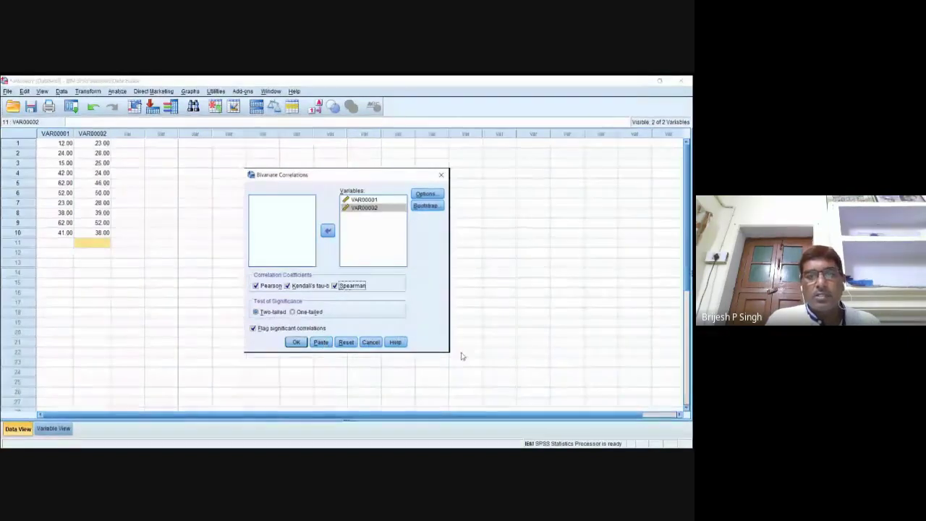
pyautogui.click(296, 341)
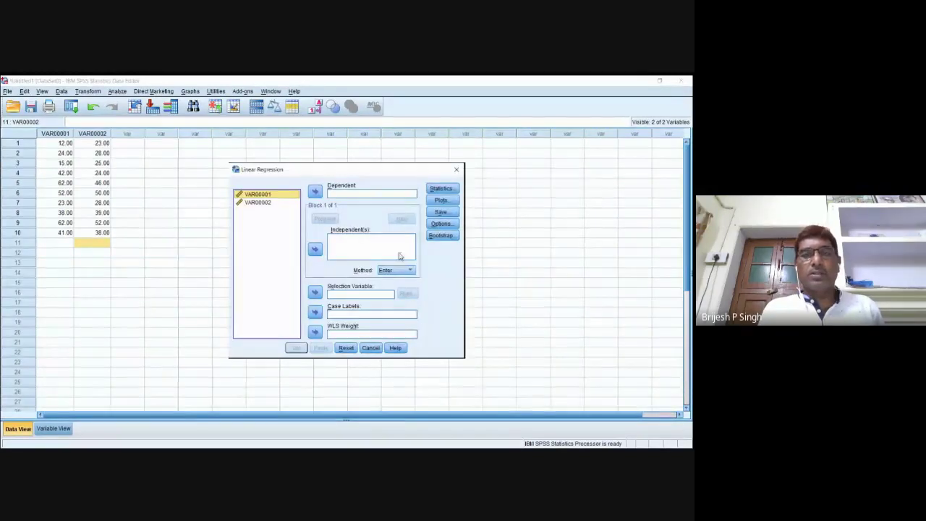
# Step: Run a Linear Regression with VAR00002 as the dependent and VAR00001 as the independent variable, using the Enter method
pyautogui.press('Down')
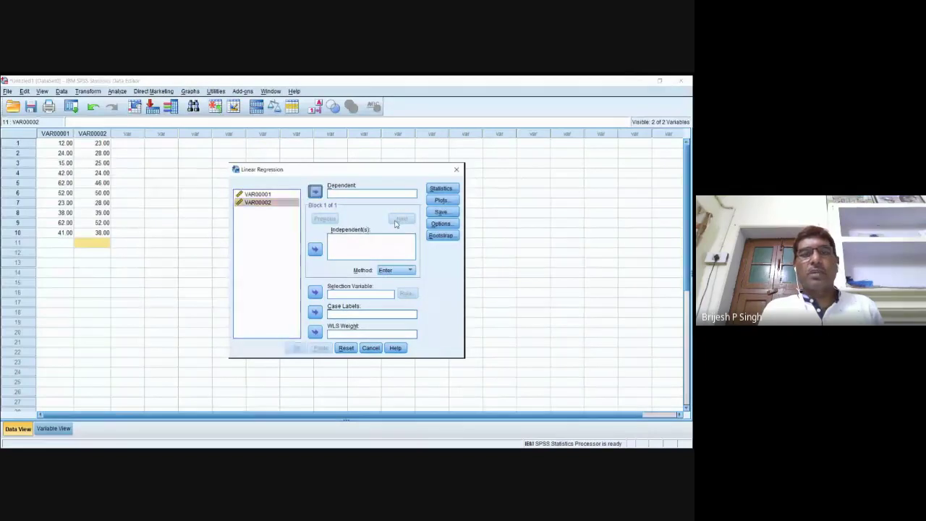
pyautogui.click(315, 190)
pyautogui.click(314, 248)
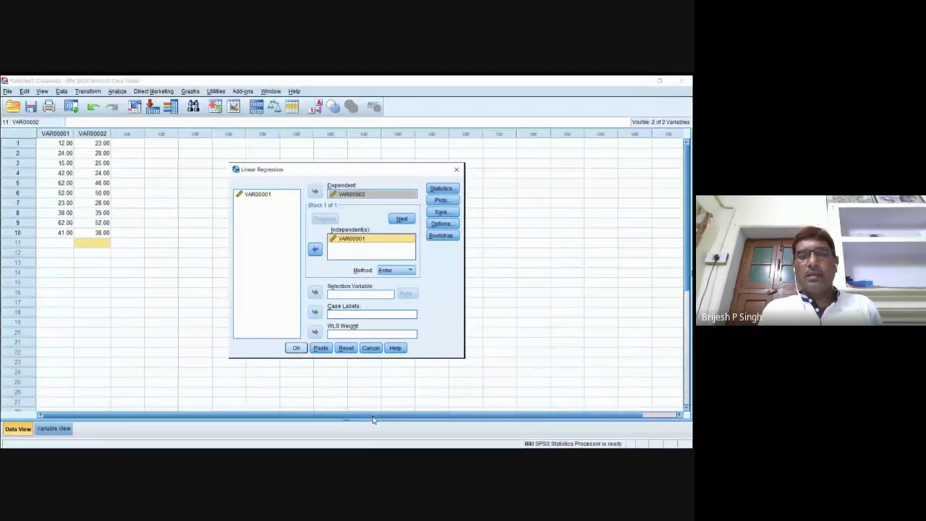
pyautogui.press('Return')
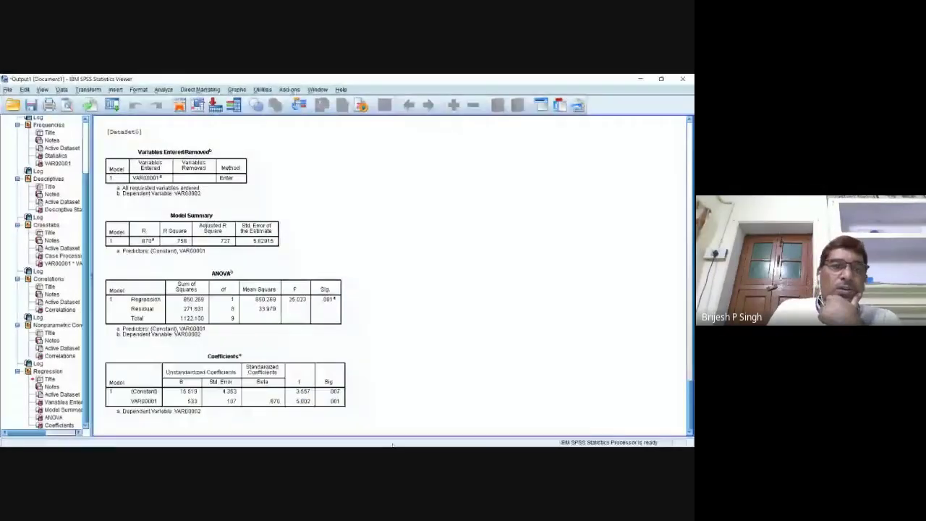
# Step: Look through the regression and Frequencies output and review the Frequencies statistics options for VAR00001
pyautogui.scroll(5, 527, 244)
pyautogui.scroll(-5, 528, 244)
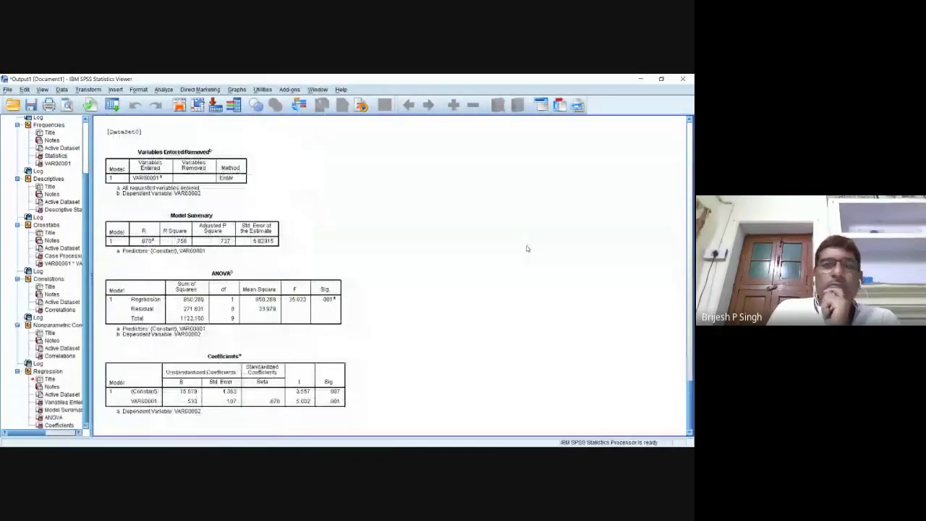
pyautogui.scroll(15, 463, 319)
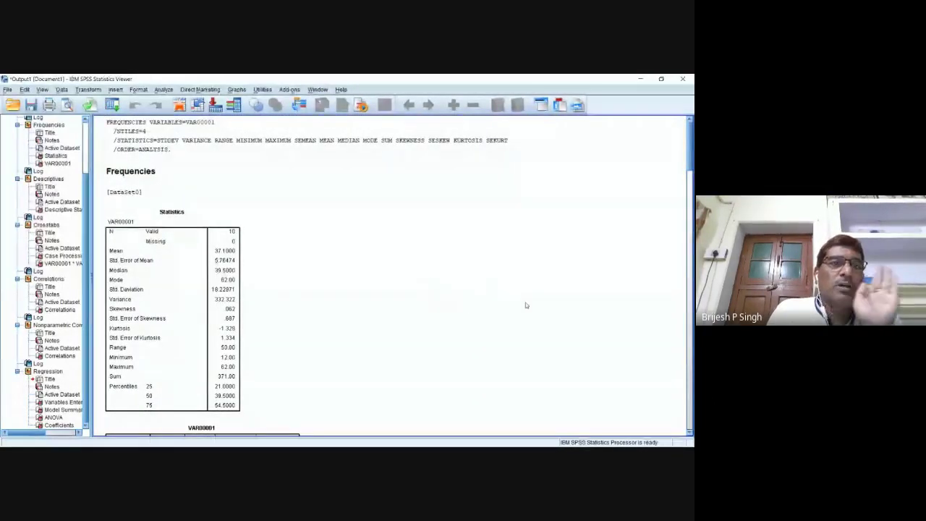
pyautogui.click(163, 89)
pyautogui.moveTo(174, 115)
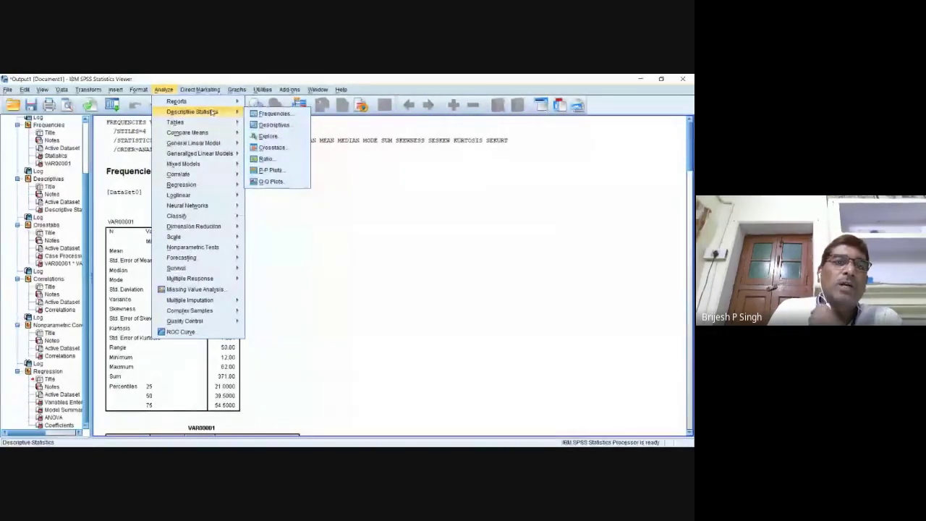
pyautogui.click(277, 116)
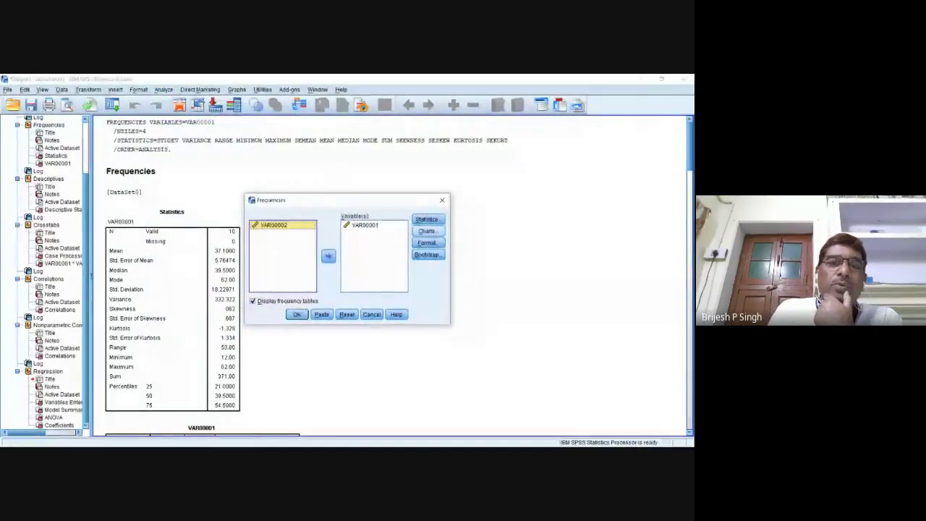
pyautogui.click(427, 219)
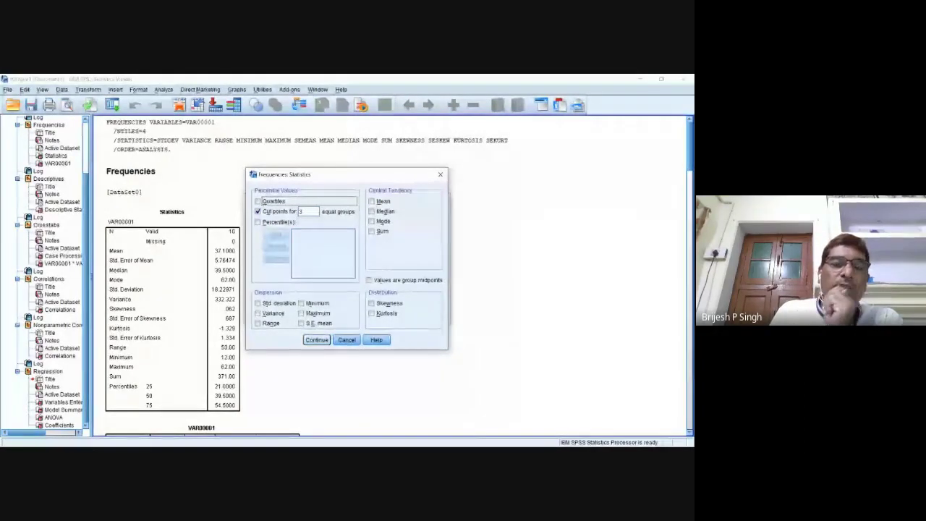
pyautogui.click(316, 339)
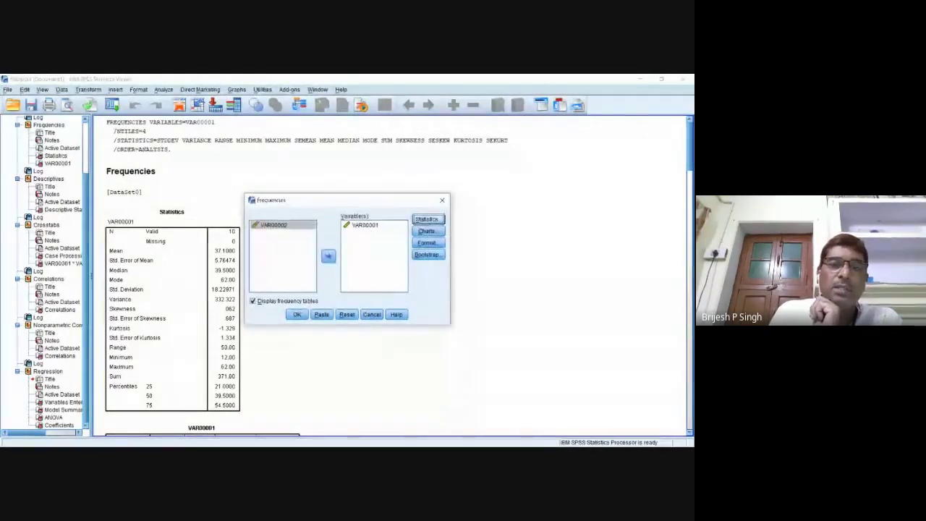
pyautogui.click(297, 314)
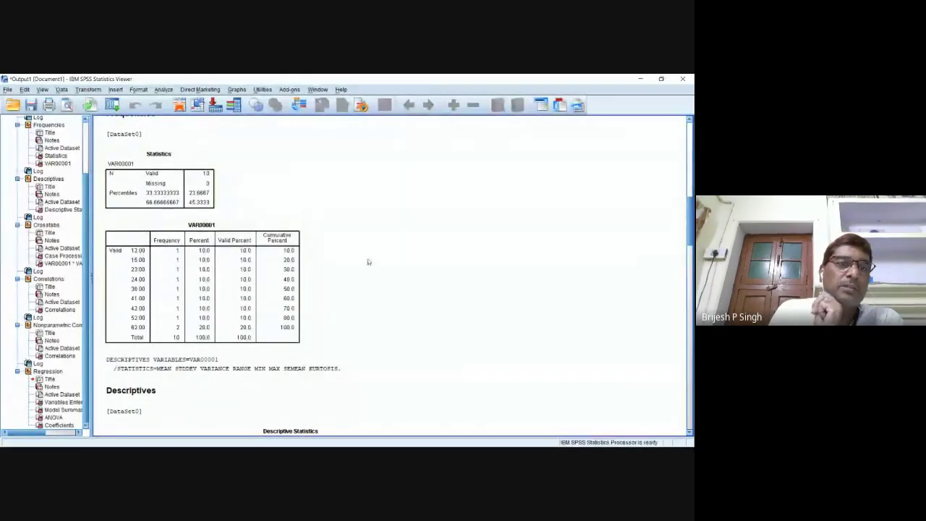
# Step: Examine the Descriptives, Crosstabs, Correlations and Nonparametric Correlations tables in the output
pyautogui.scroll(-5, 369, 264)
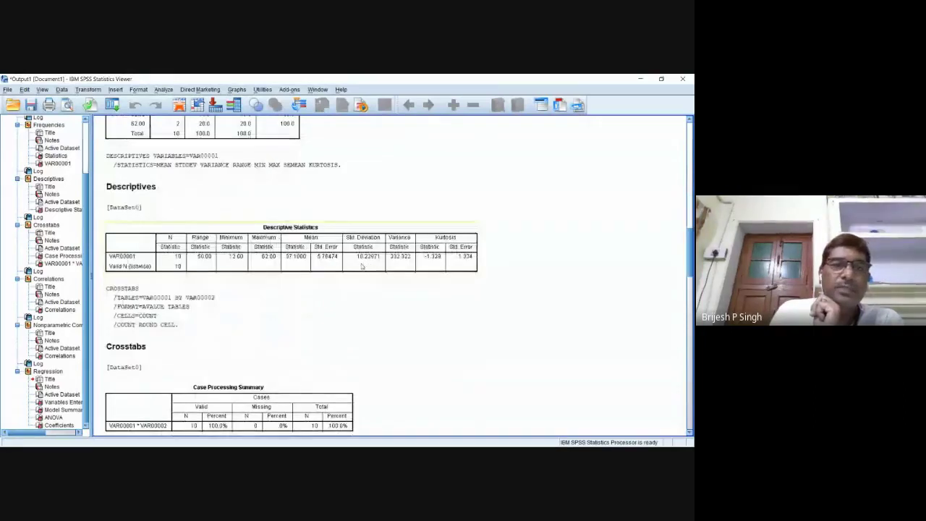
pyautogui.scroll(-5, 362, 266)
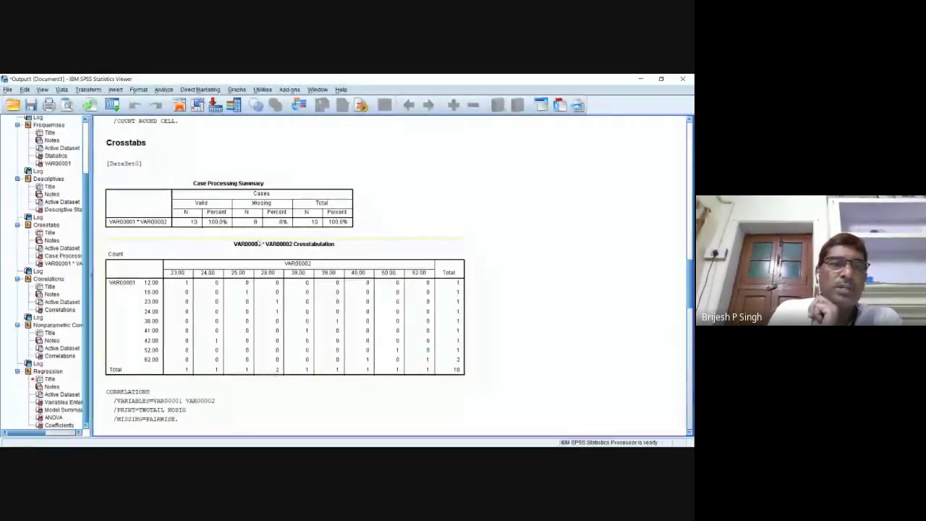
pyautogui.scroll(-5, 133, 341)
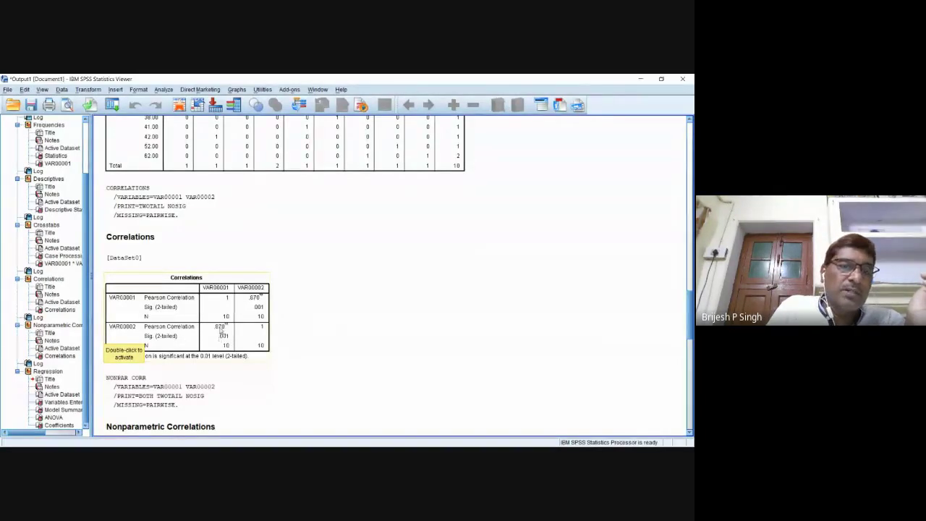
pyautogui.scroll(-5, 340, 313)
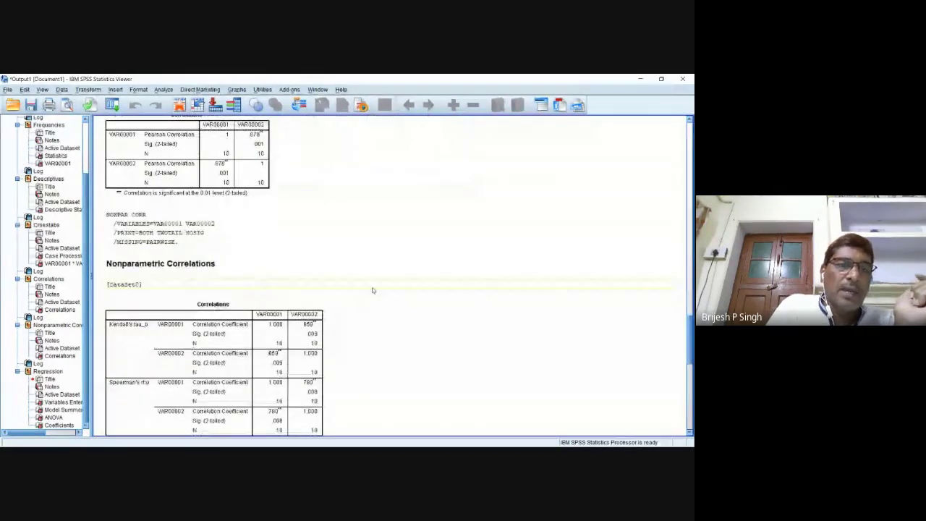
pyautogui.scroll(-4, 372, 289)
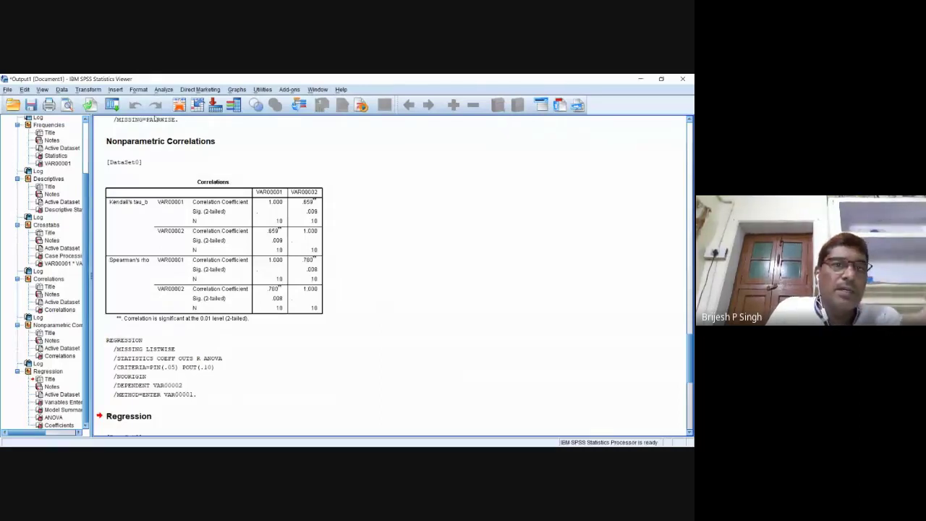
# Step: Clear Kendall's tau-b and Spearman in the Bivariate Correlations setup, leaving only Pearson, and close it without running
pyautogui.click(163, 89)
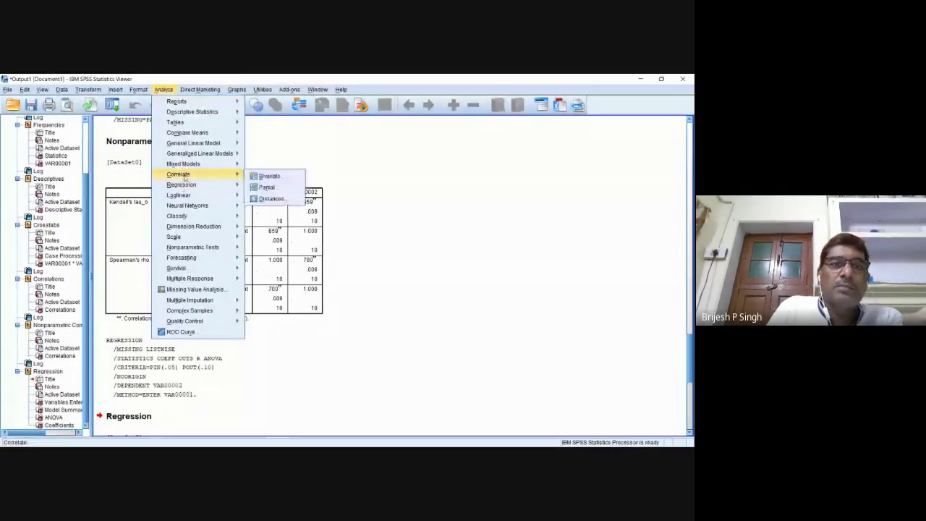
pyautogui.click(267, 177)
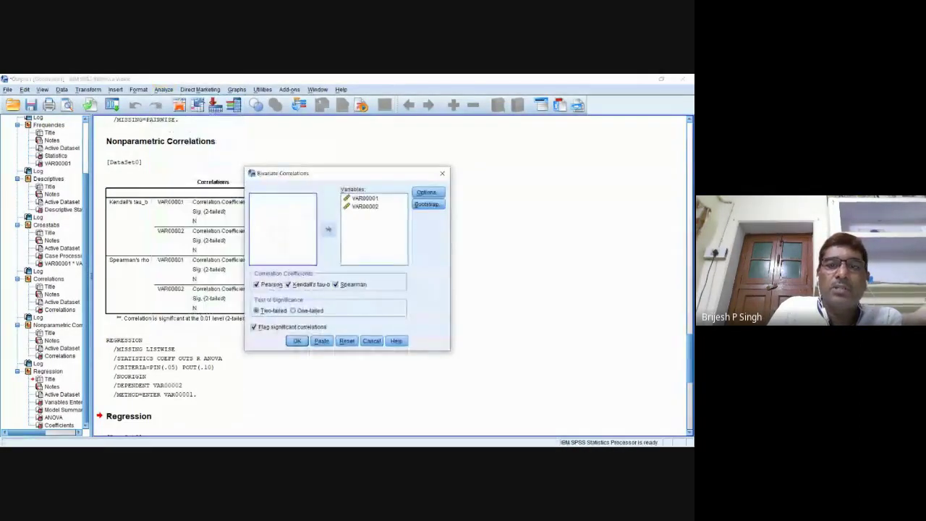
pyautogui.click(288, 284)
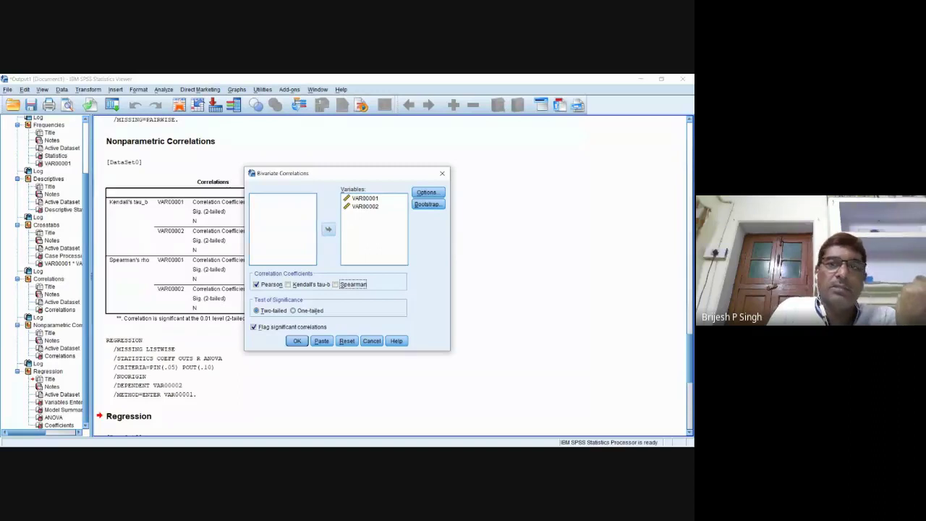
pyautogui.click(442, 173)
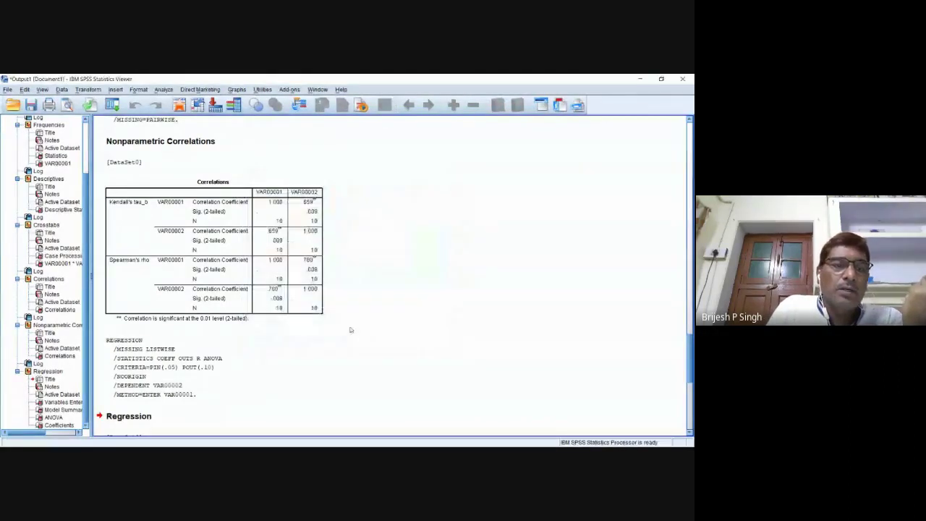
# Step: Review the regression tables in the output together with the available regression types and the Linear Regression setup
pyautogui.scroll(-6, 350, 330)
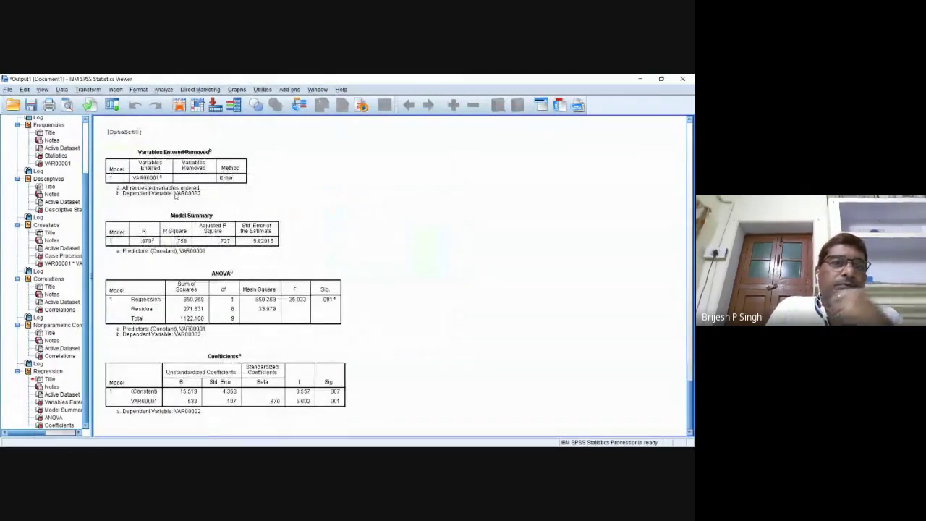
pyautogui.scroll(1, 175, 195)
pyautogui.click(164, 89)
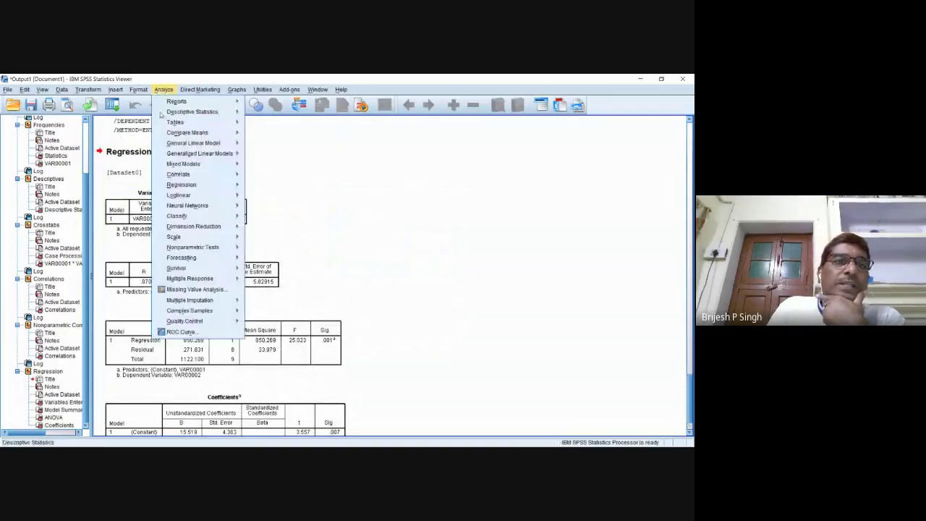
pyautogui.moveTo(197, 187)
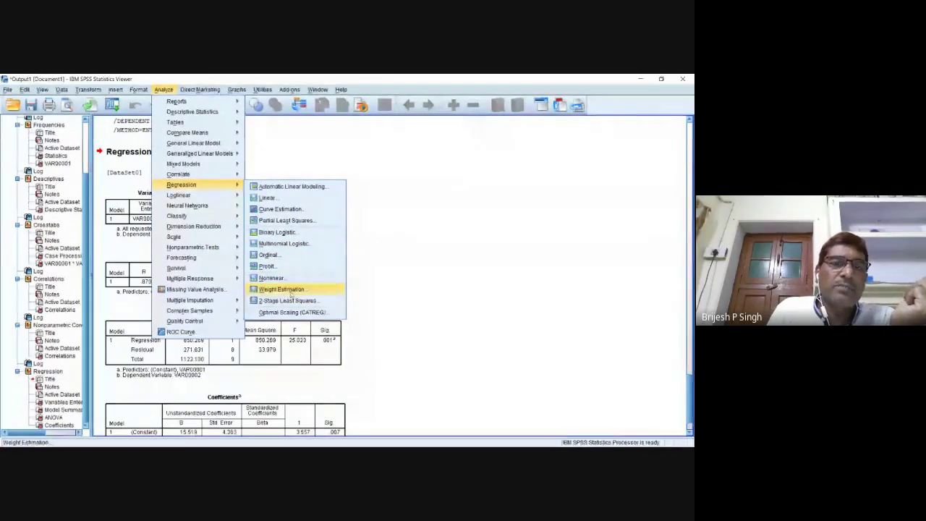
pyautogui.click(268, 198)
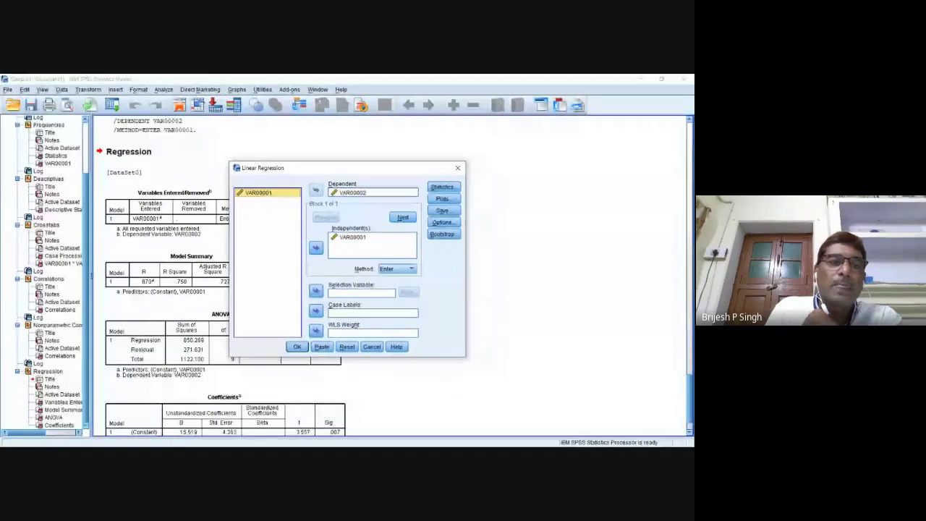
pyautogui.click(457, 168)
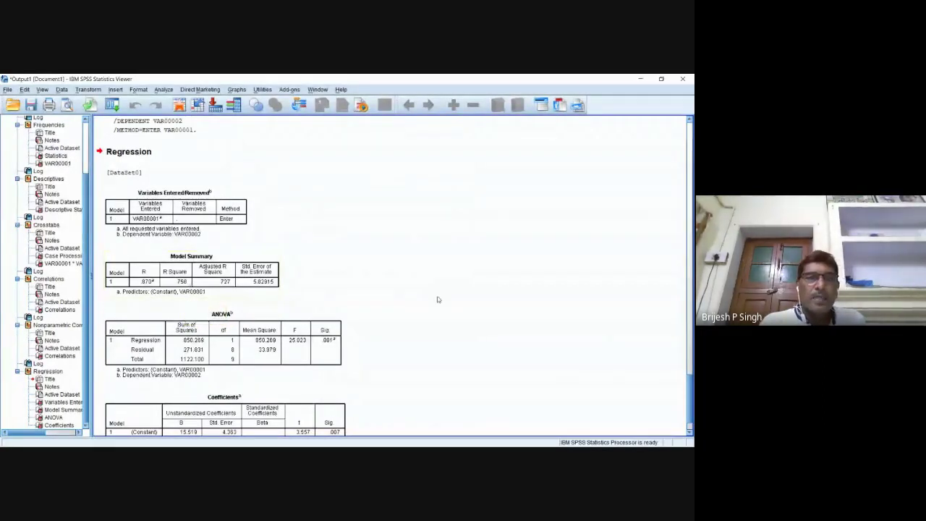
pyautogui.scroll(-1, 437, 299)
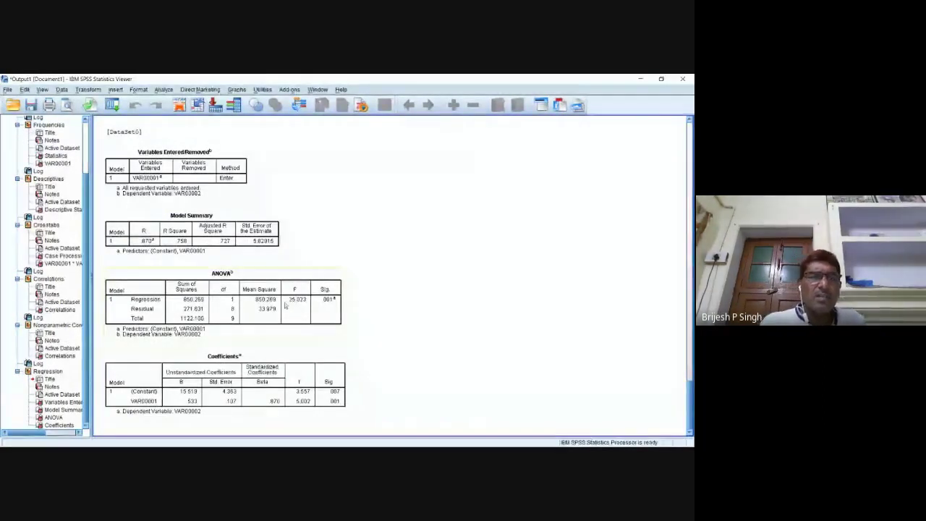
# Step: Examine the ANOVA and Coefficients tables of the regression of VAR00002 on VAR00001
pyautogui.click(195, 267)
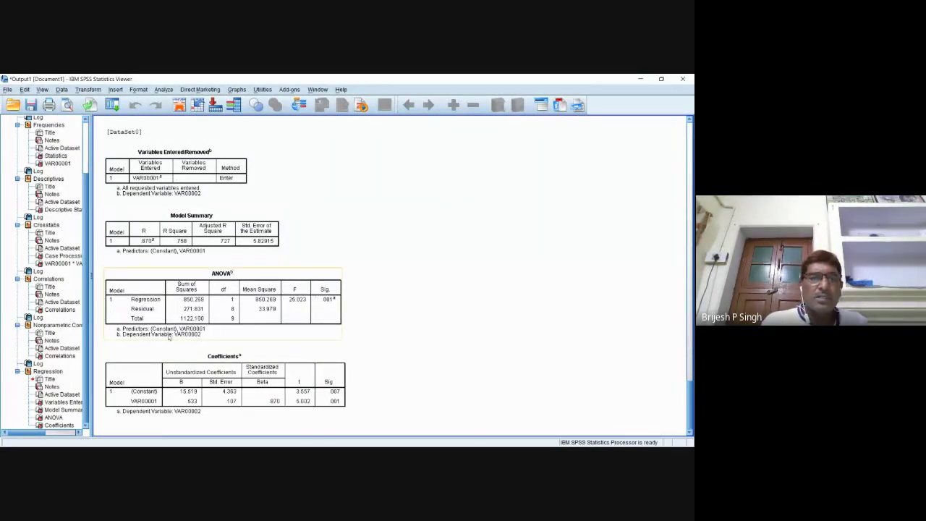
pyautogui.click(397, 309)
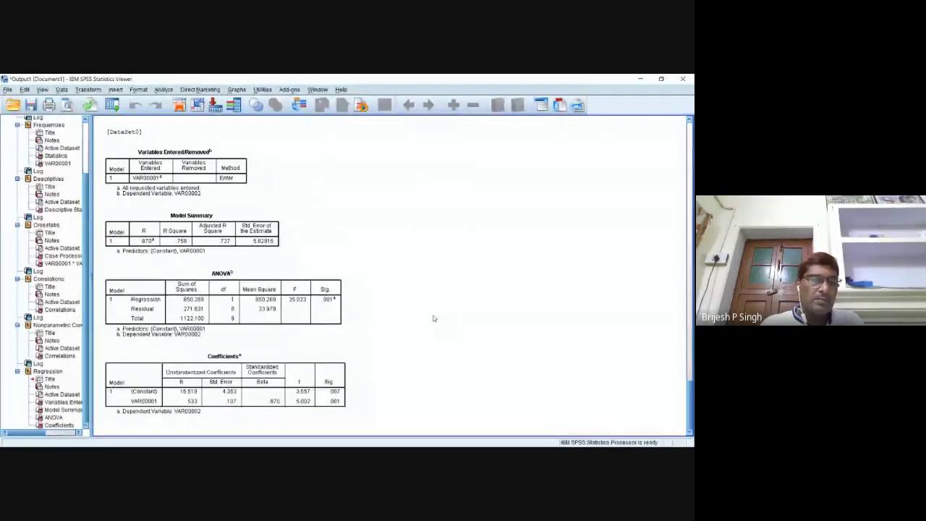
pyautogui.click(193, 401)
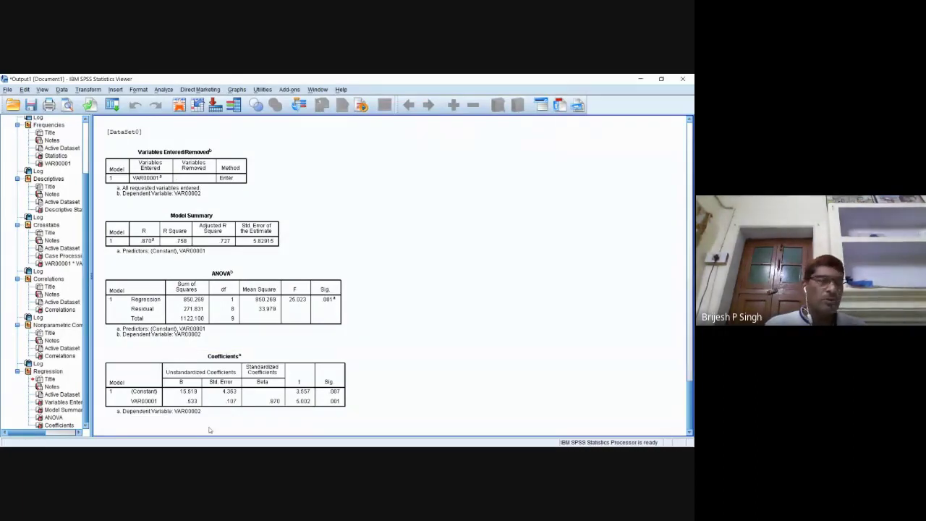
pyautogui.click(149, 411)
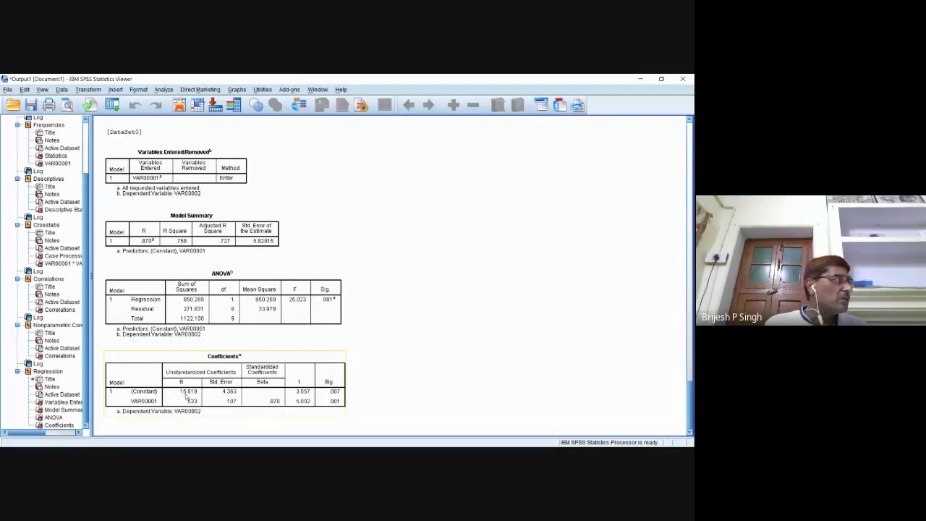
pyautogui.click(413, 383)
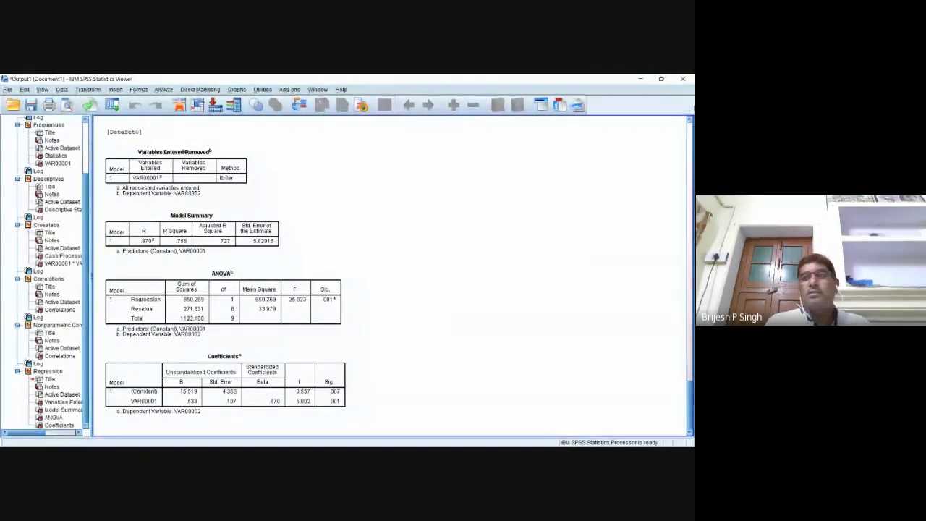
# Step: Close the Output1 viewer without saving its contents
pyautogui.click(686, 80)
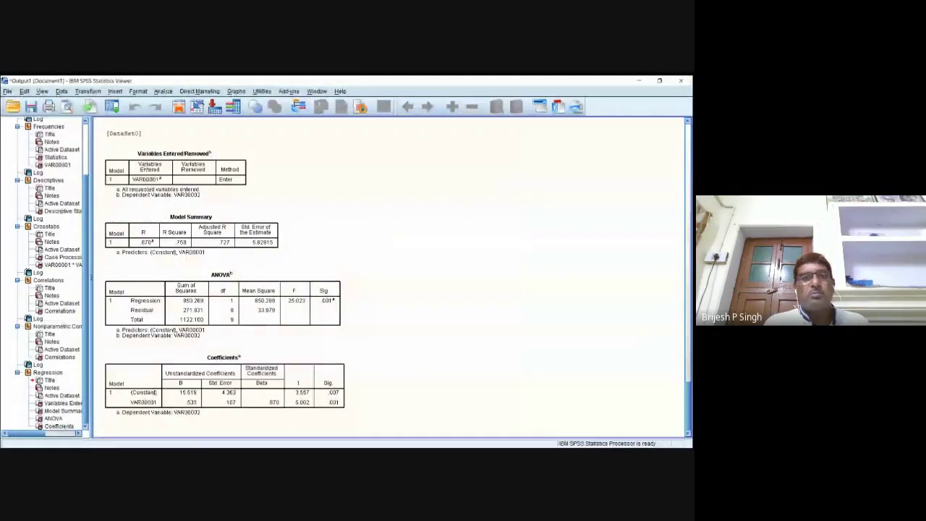
pyautogui.click(683, 78)
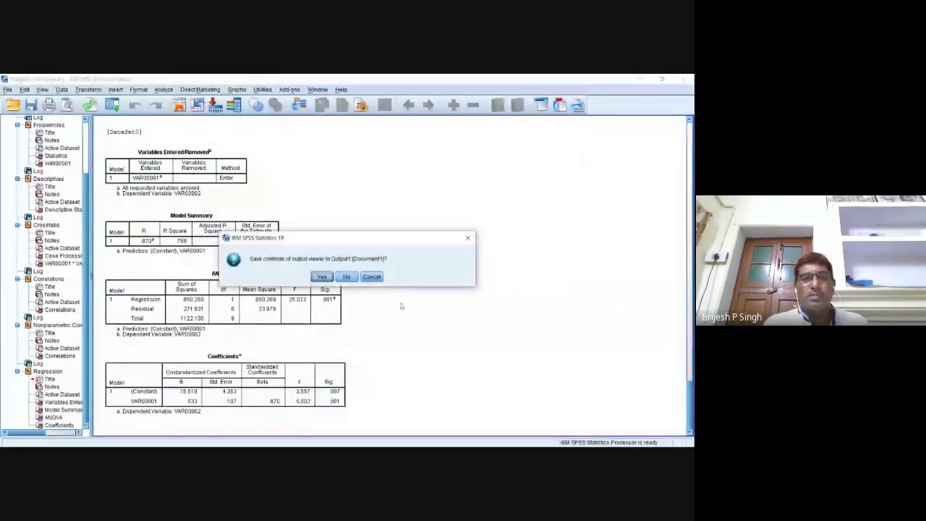
pyautogui.click(348, 280)
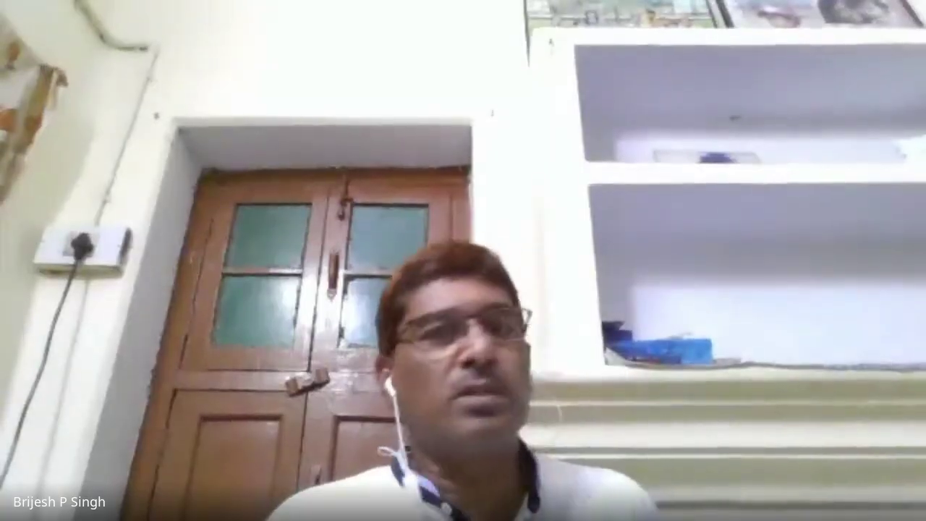
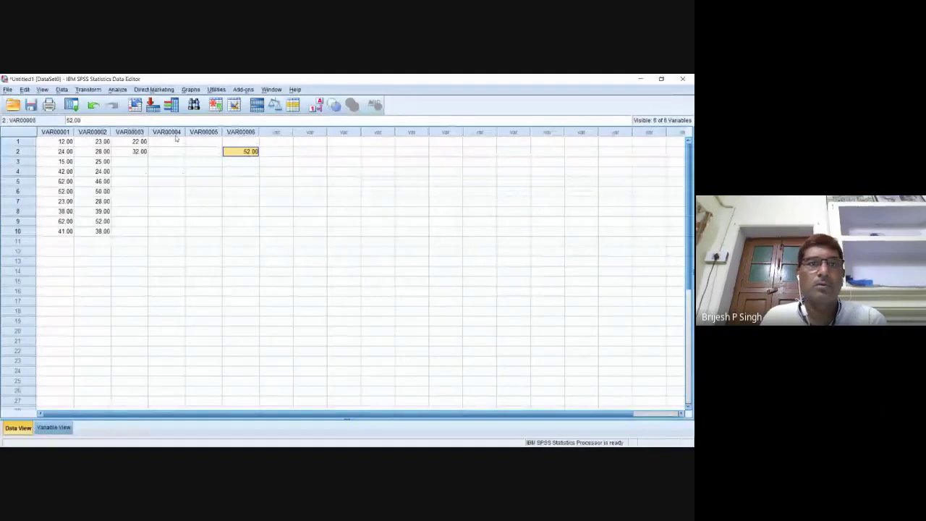
# Step: Delete the variables VAR00004 through VAR00006 from the dataset
pyautogui.moveTo(166, 131); pyautogui.dragTo(241, 133)
pyautogui.press('Delete')
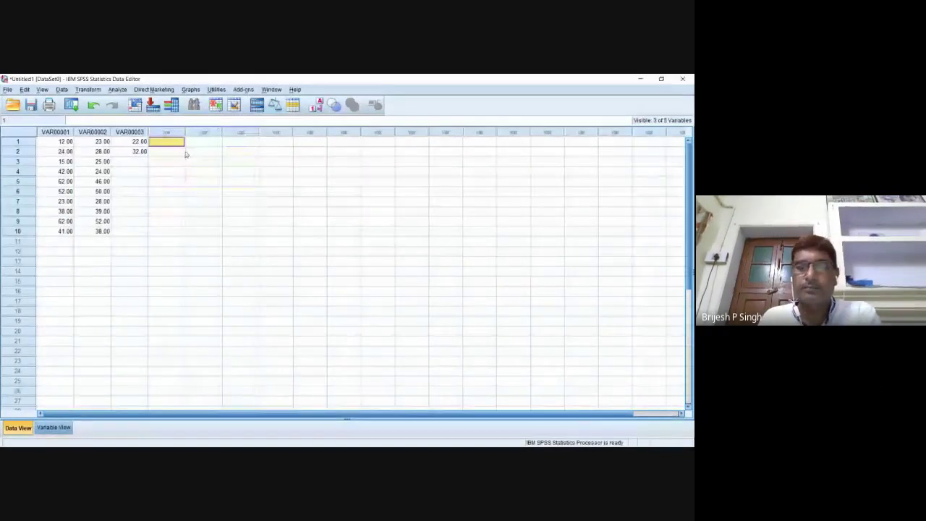
# Step: Fill rows 3 to 10 of VAR00003 with 12, 25, 74, 52, 62, 32, 12 and 21
pyautogui.click(134, 161)
pyautogui.write('13')
pyautogui.press('Return')
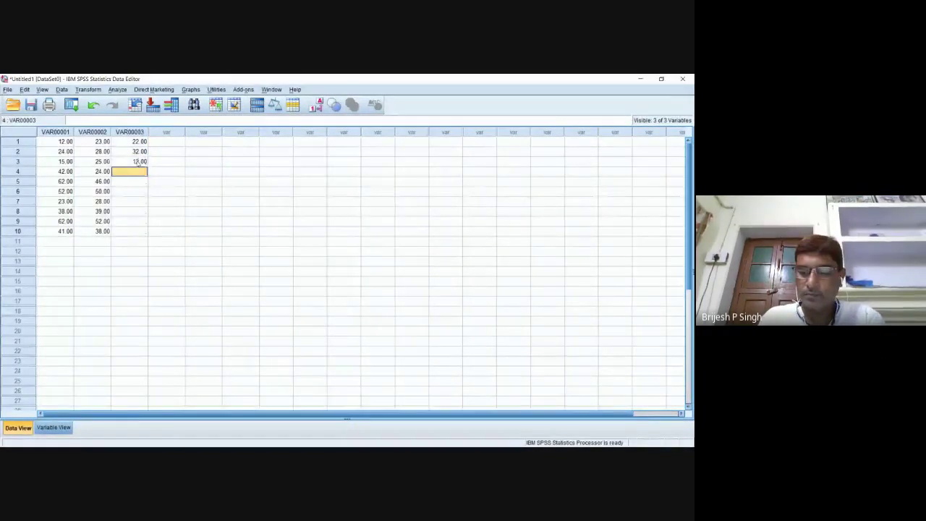
pyautogui.write('25')
pyautogui.press('Return')
pyautogui.write('24')
pyautogui.press('Escape')
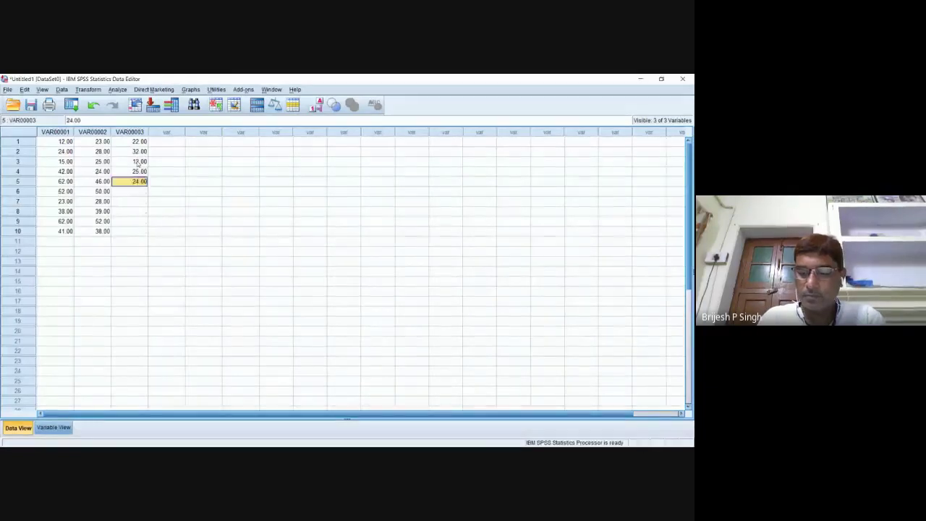
pyautogui.write('74')
pyautogui.press('Return')
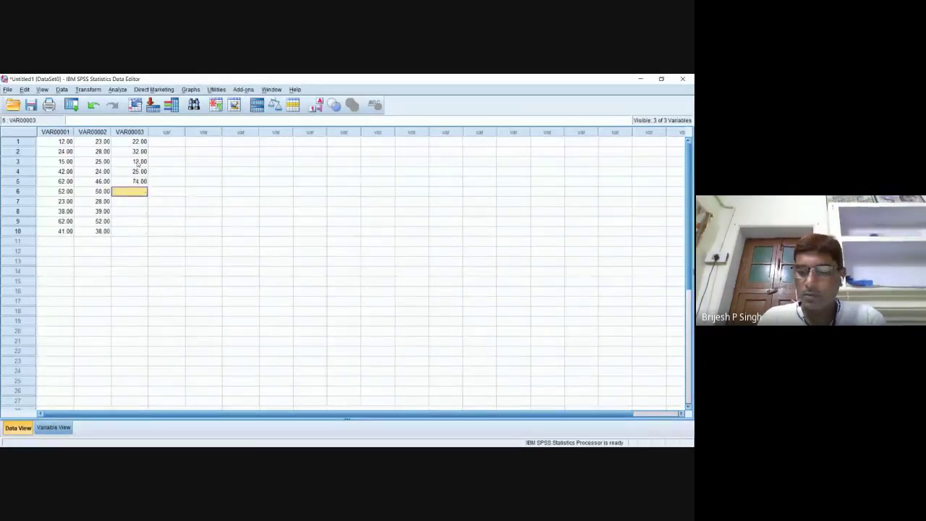
pyautogui.write('52')
pyautogui.press('Return')
pyautogui.write('62')
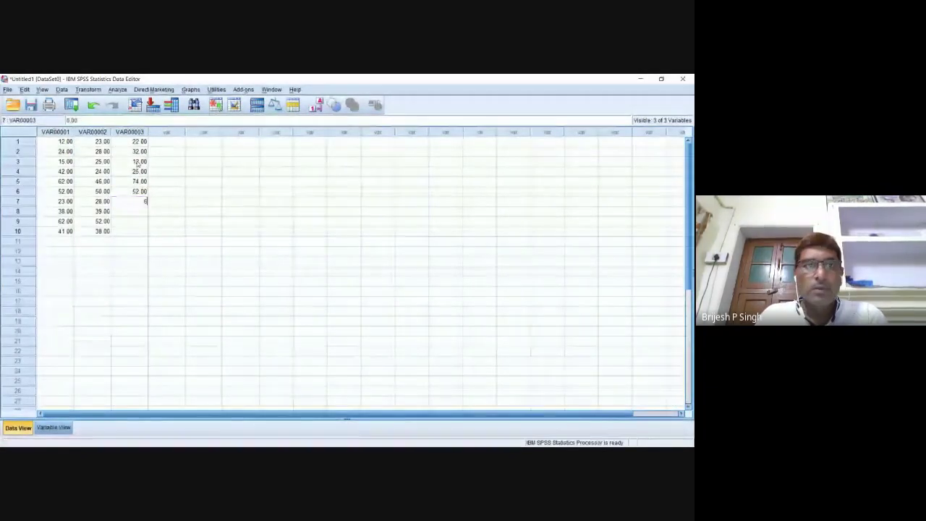
pyautogui.press('Return')
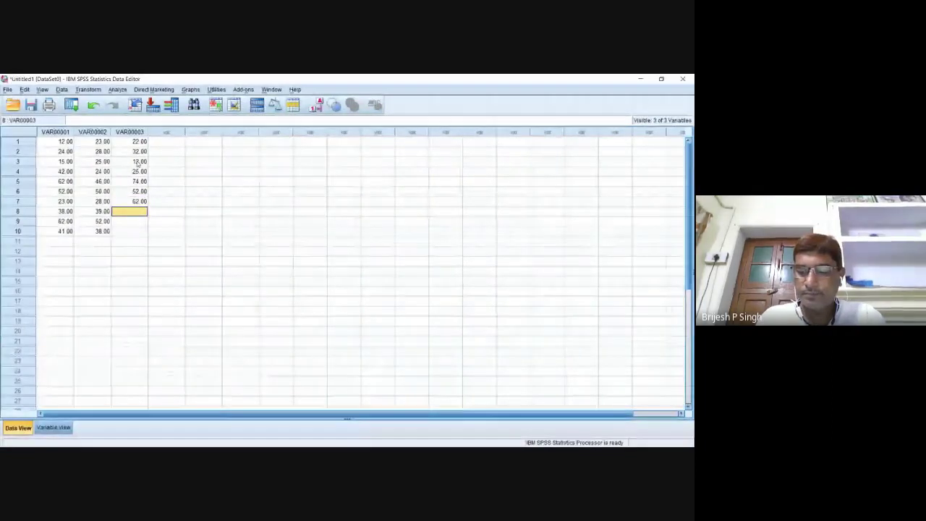
pyautogui.write('32')
pyautogui.press('Return')
pyautogui.write('1252')
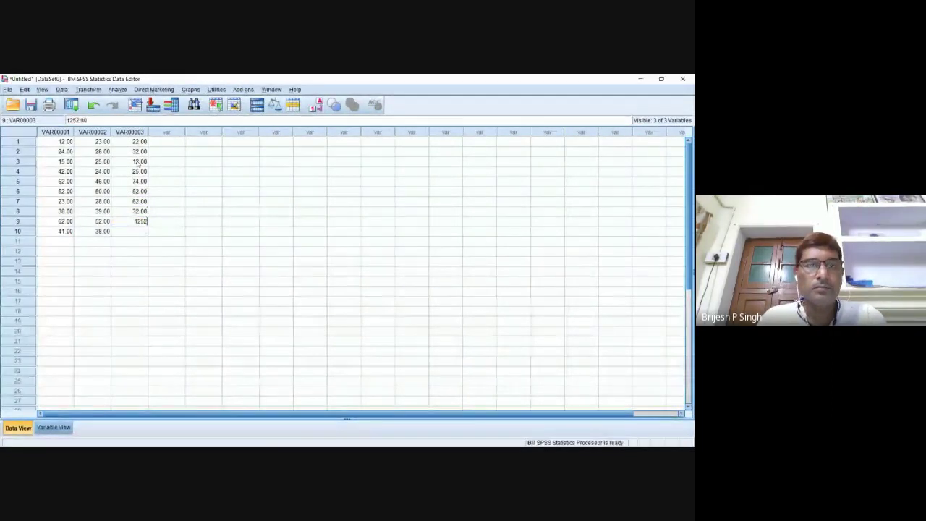
pyautogui.press('BackSpace')
pyautogui.press('BackSpace')
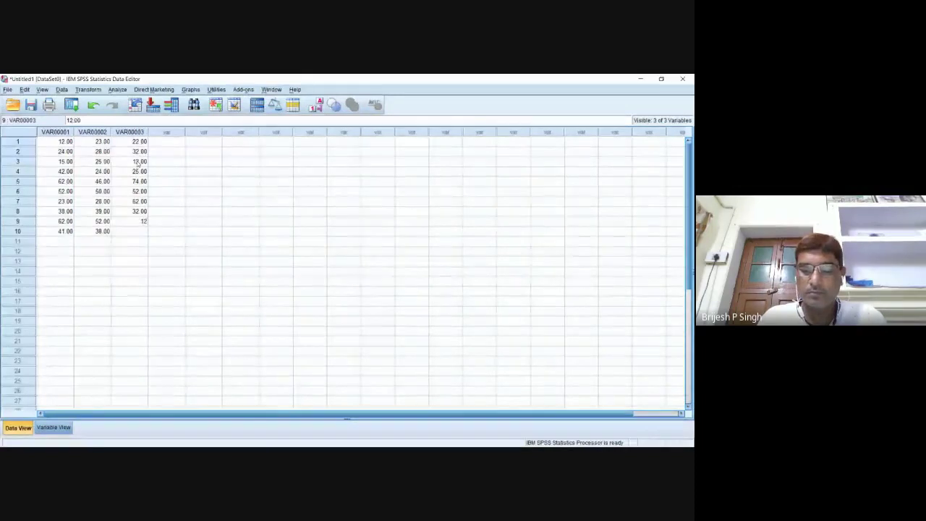
pyautogui.press('Return')
pyautogui.write('21')
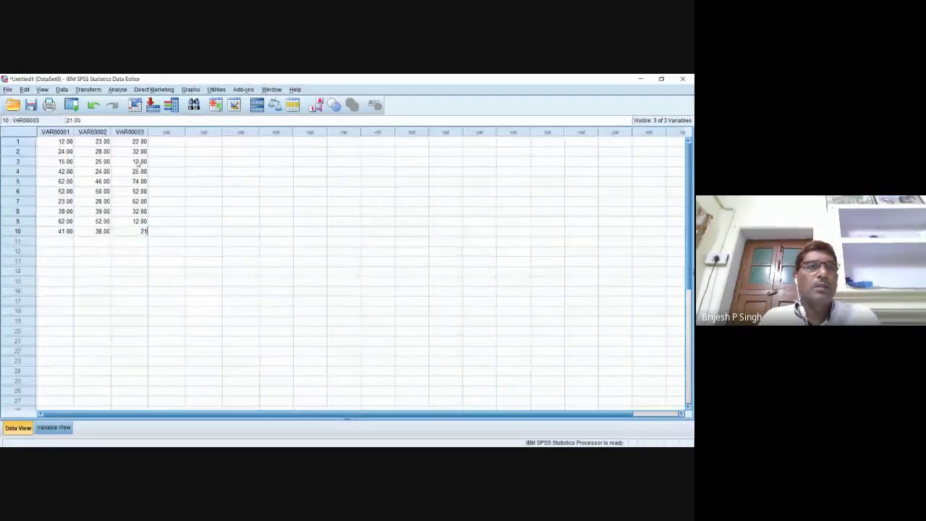
pyautogui.press('Return')
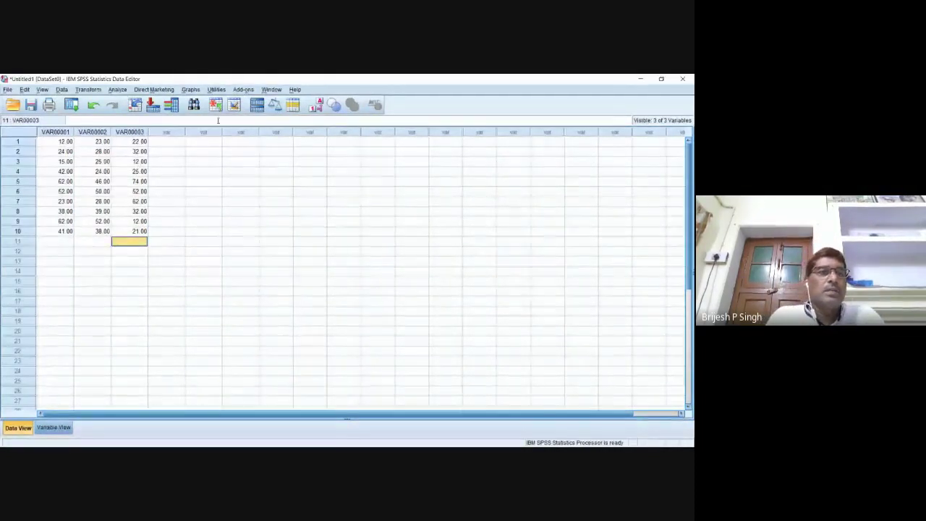
# Step: Set up a linear regression with VAR00003 as the dependent and VAR00001 and VAR00002 as independents
pyautogui.click(114, 90)
pyautogui.moveTo(144, 188)
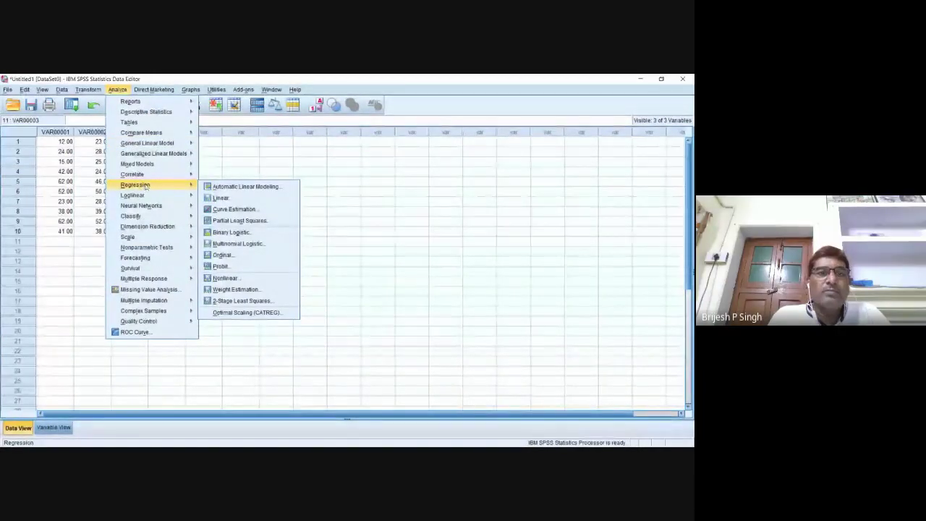
pyautogui.click(222, 197)
pyautogui.click(355, 193)
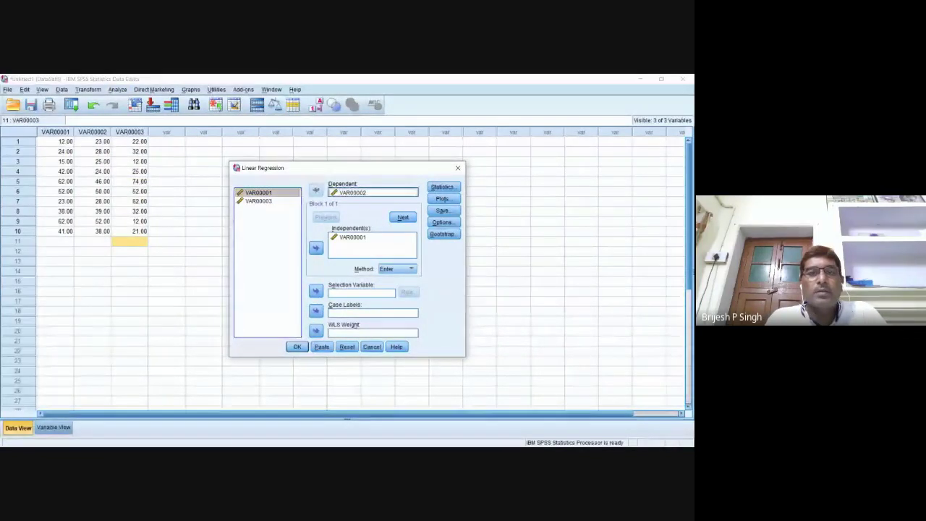
pyautogui.click(315, 190)
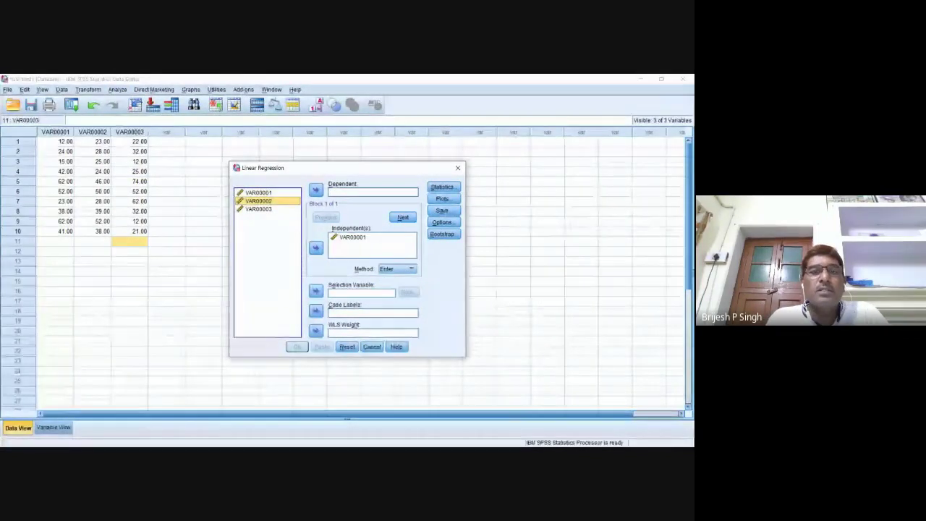
pyautogui.click(258, 209)
pyautogui.click(315, 189)
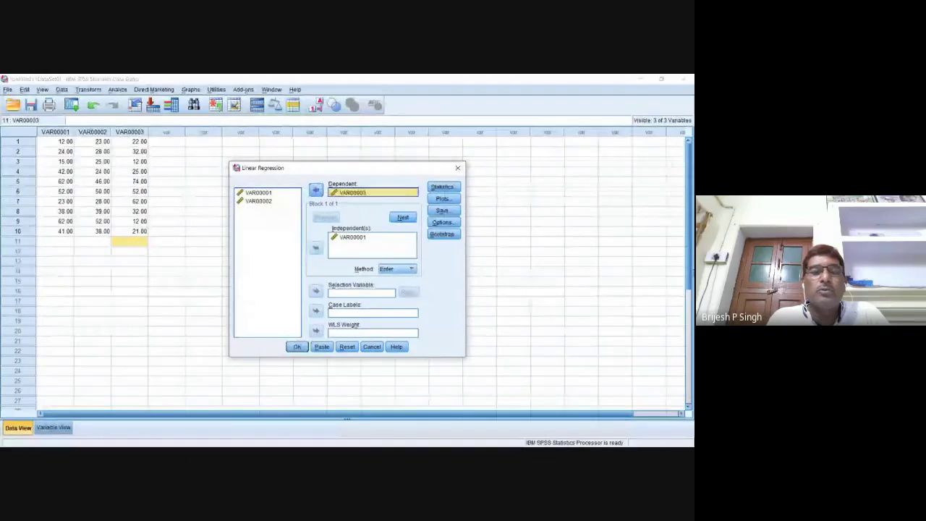
pyautogui.click(258, 200)
pyautogui.click(315, 247)
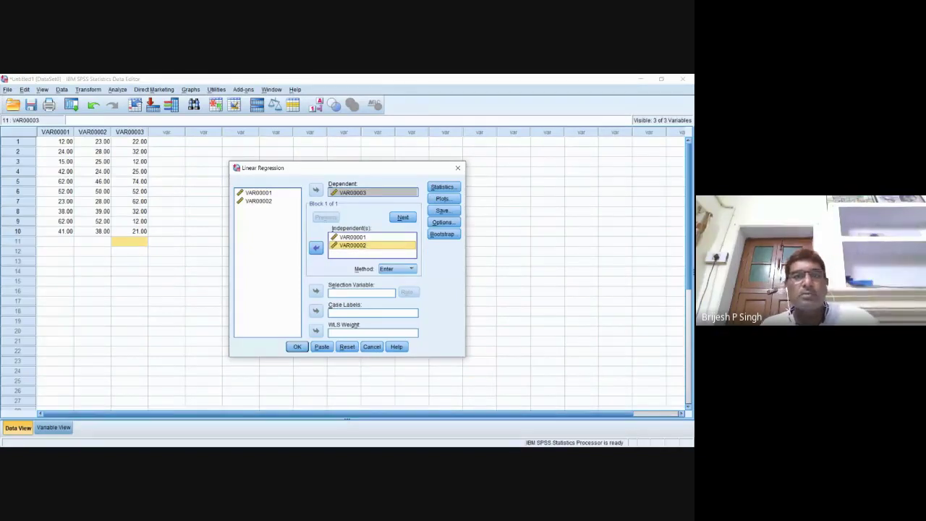
# Step: Add 95% confidence intervals for the coefficients to the regression statistics, keeping Estimates and Model fit
pyautogui.click(352, 193)
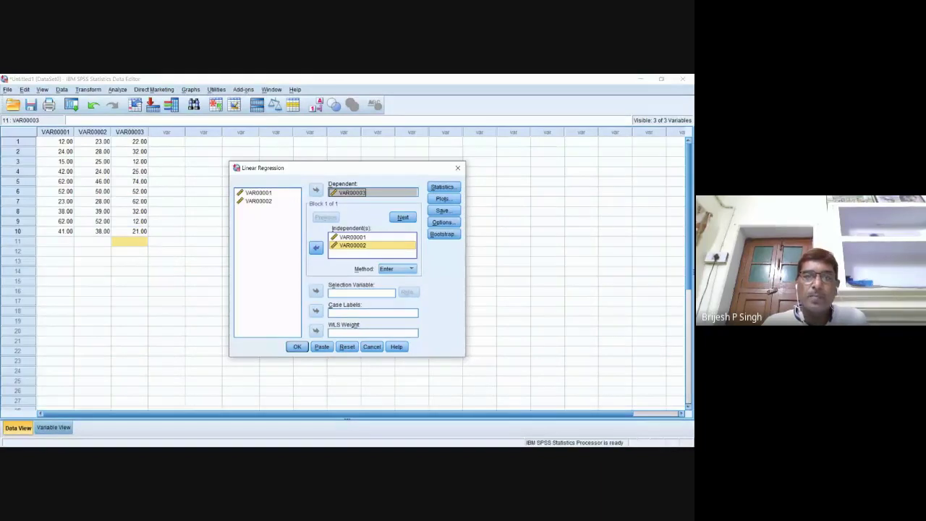
pyautogui.press('Tab')
pyautogui.press('Tab')
pyautogui.press('Tab')
pyautogui.press('Tab')
pyautogui.press('Tab')
pyautogui.press('Tab')
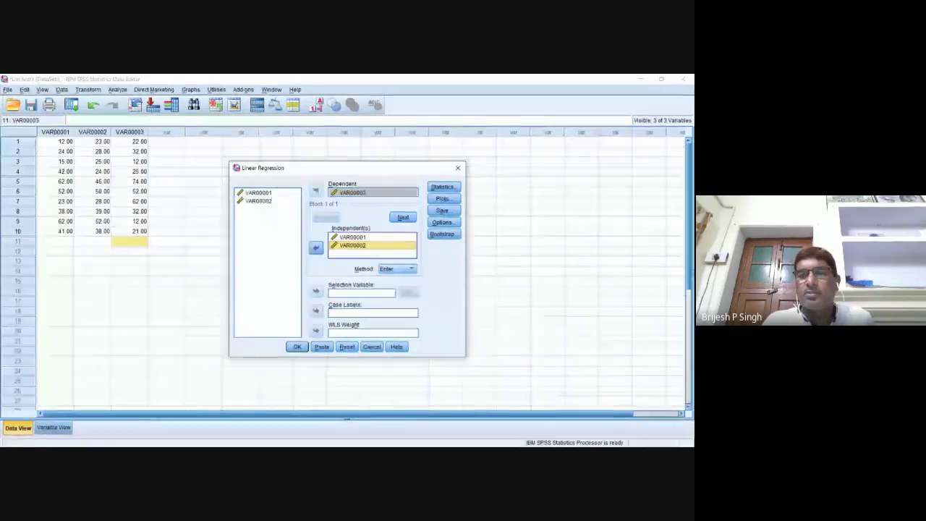
pyautogui.hotkey('alt', 's')
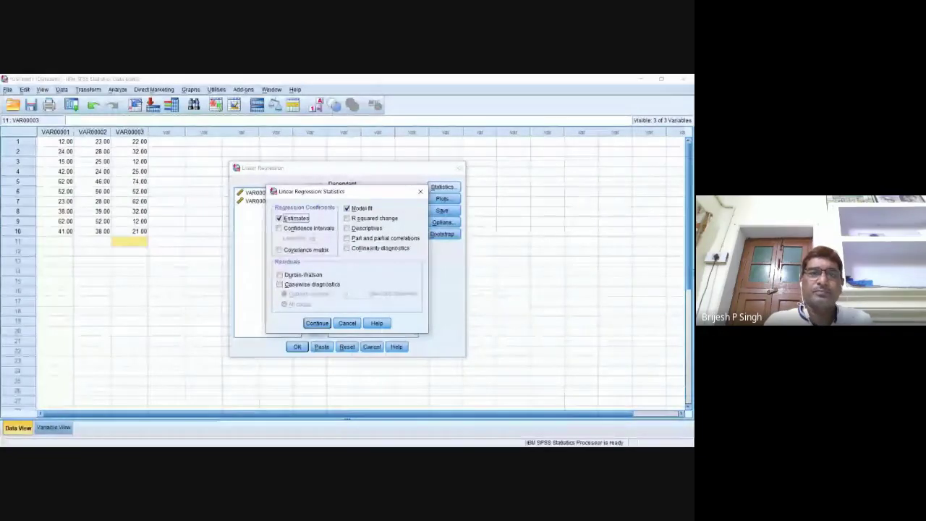
pyautogui.hotkey('alt', 'n')
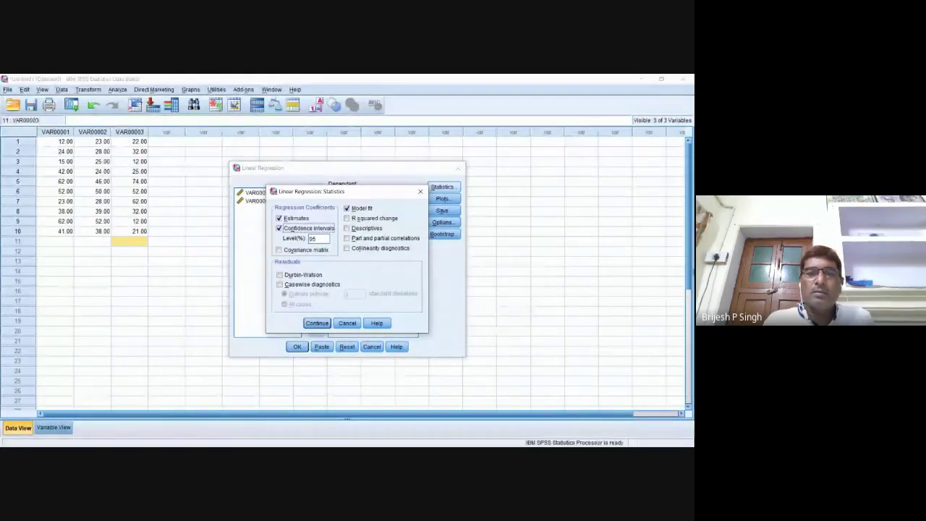
pyautogui.press('Return')
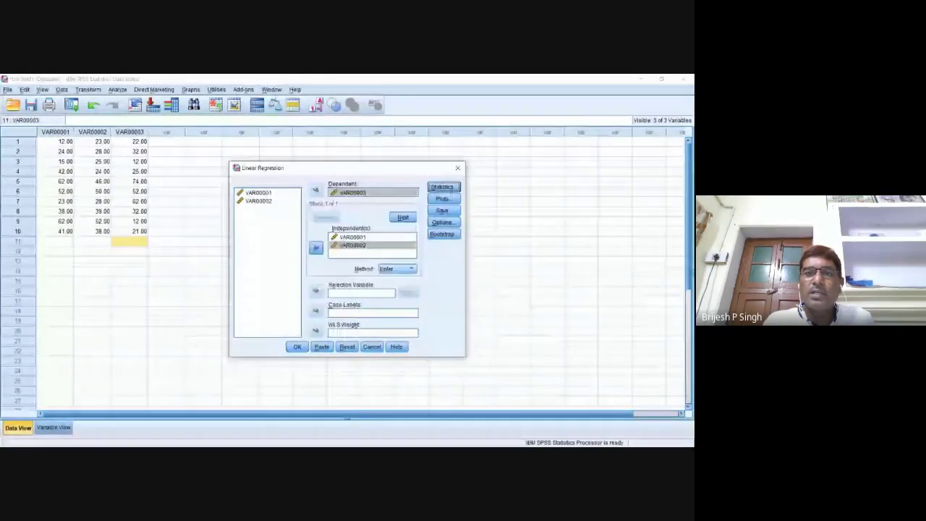
# Step: Review the regression plot options without adding any and run the linear regression
pyautogui.hotkey('alt', 't')
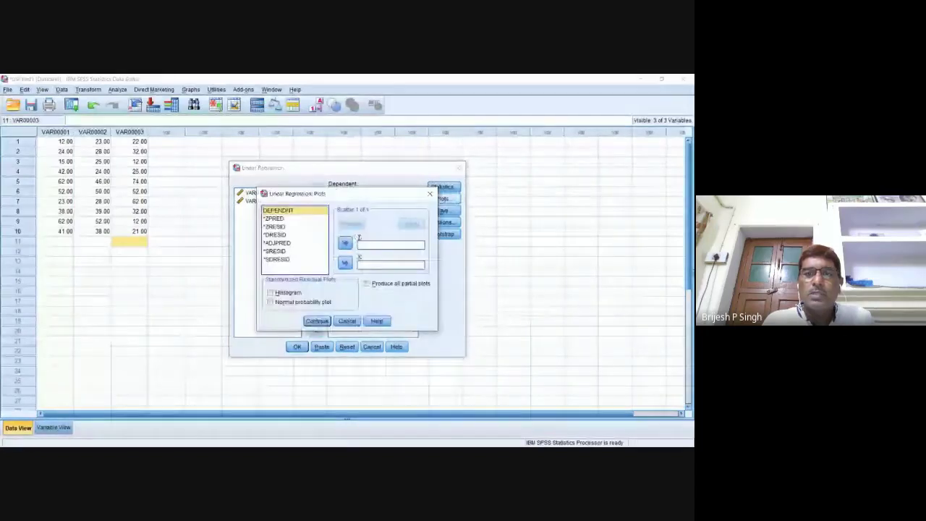
pyautogui.press('Return')
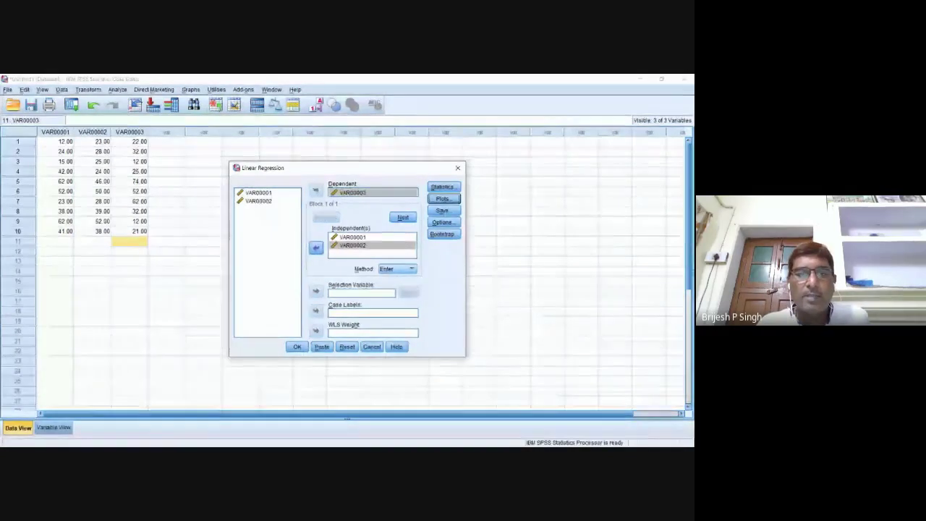
pyautogui.press('Return')
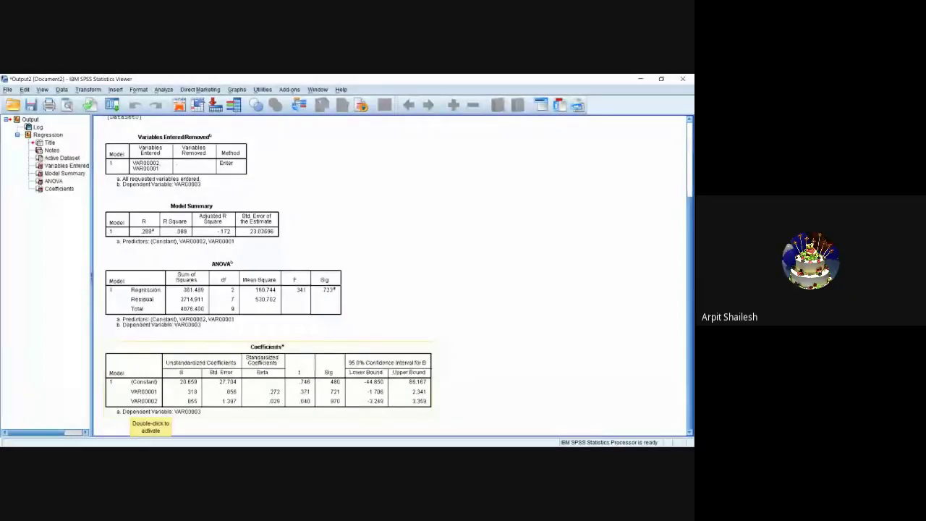
# Step: Examine the multiple regression output, from the Coefficients table back to the Variables Entered/Removed table
pyautogui.click(225, 346)
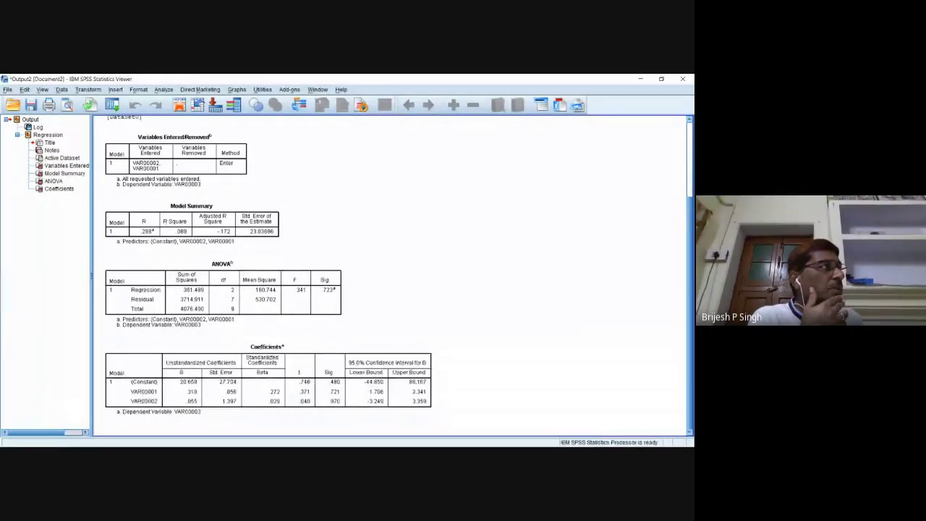
pyautogui.scroll(3, 224, 252)
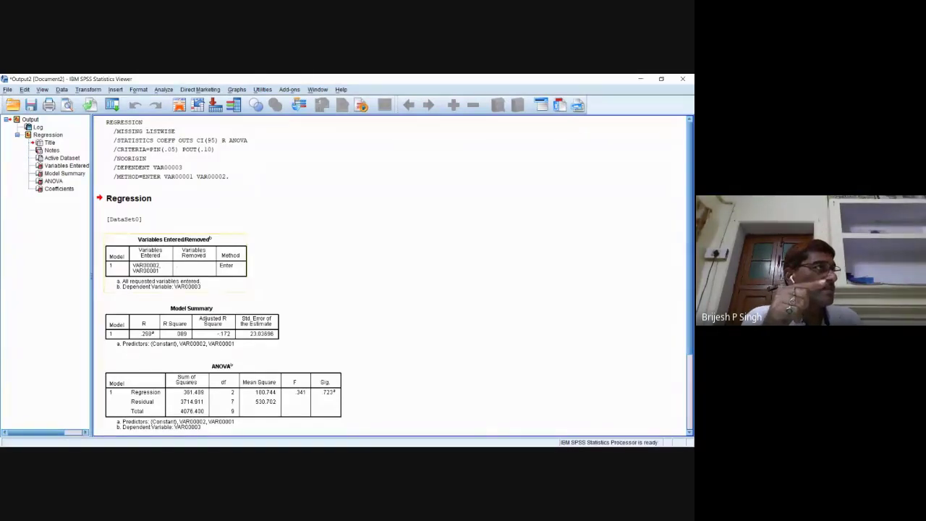
pyautogui.click(176, 260)
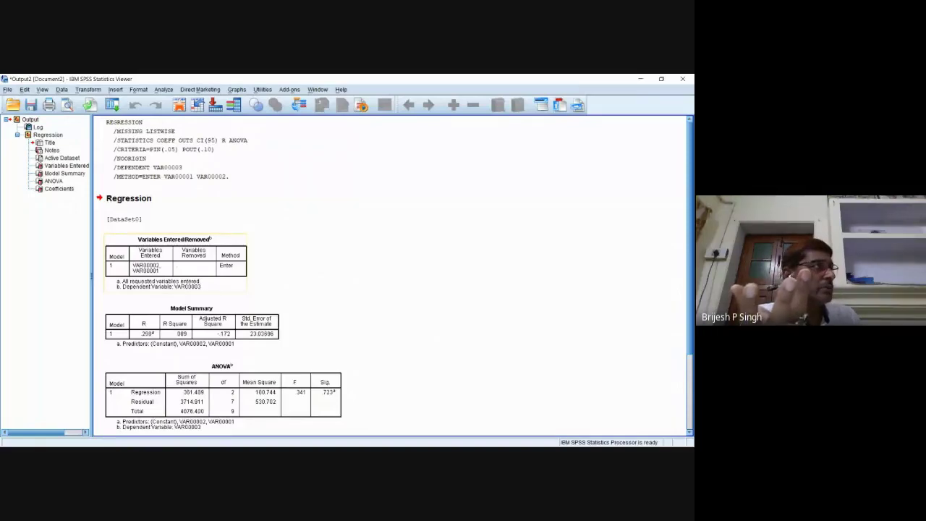
# Step: Examine the multiple regression output from the Model Summary table through ANOVA to the Coefficients table
pyautogui.click(192, 326)
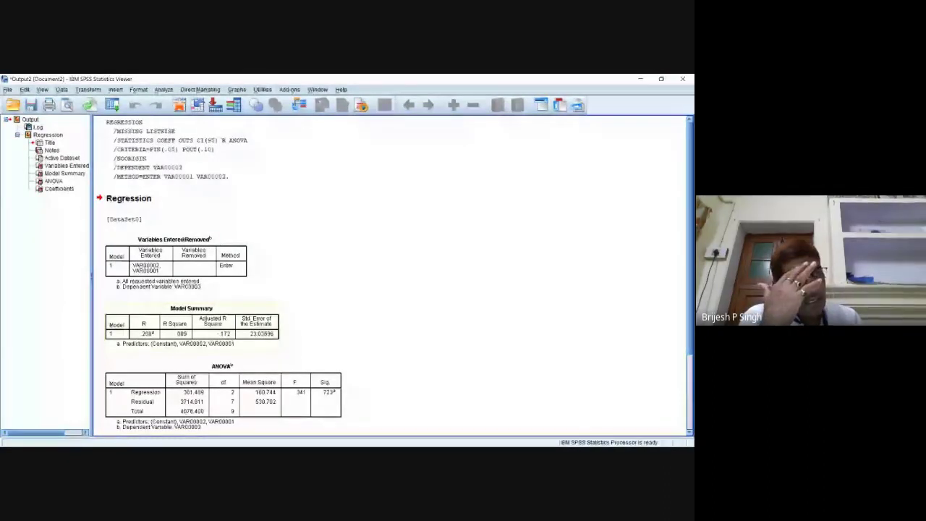
pyautogui.click(191, 322)
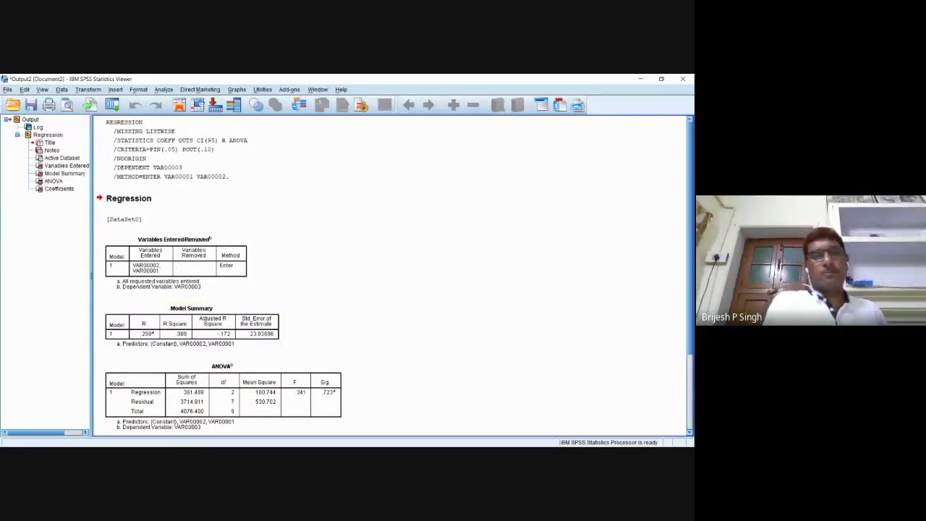
pyautogui.scroll(-3, 390, 274)
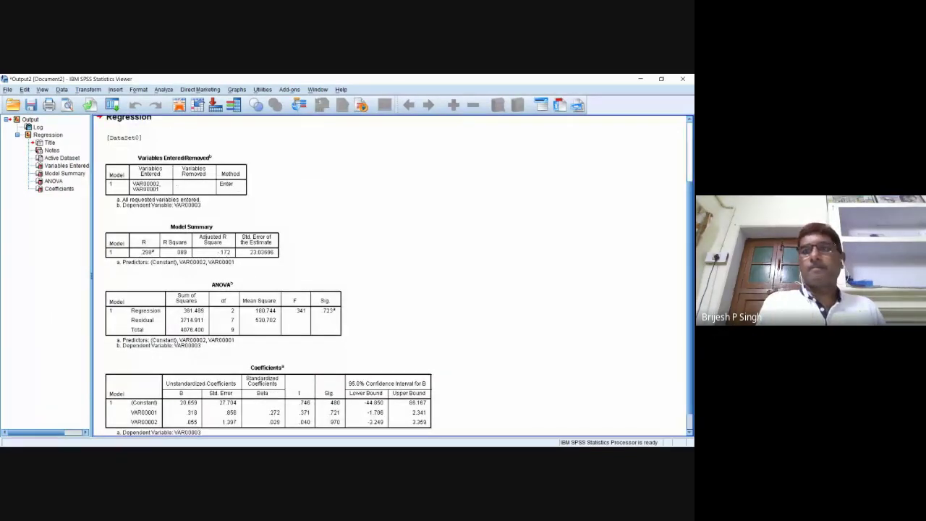
pyautogui.scroll(-1, 393, 276)
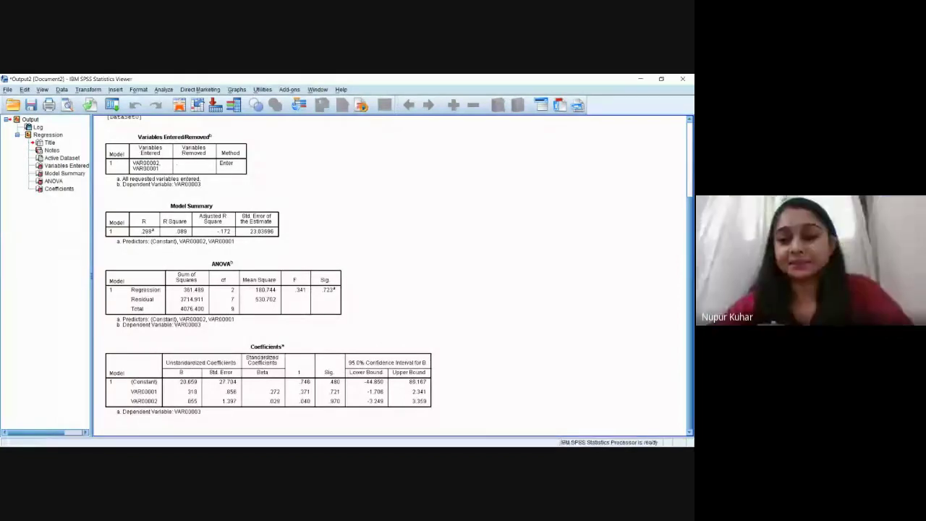
# Step: Switch from the regression output to the data editor and close the untitled dataset
pyautogui.hotkey('alt', 'Tab')
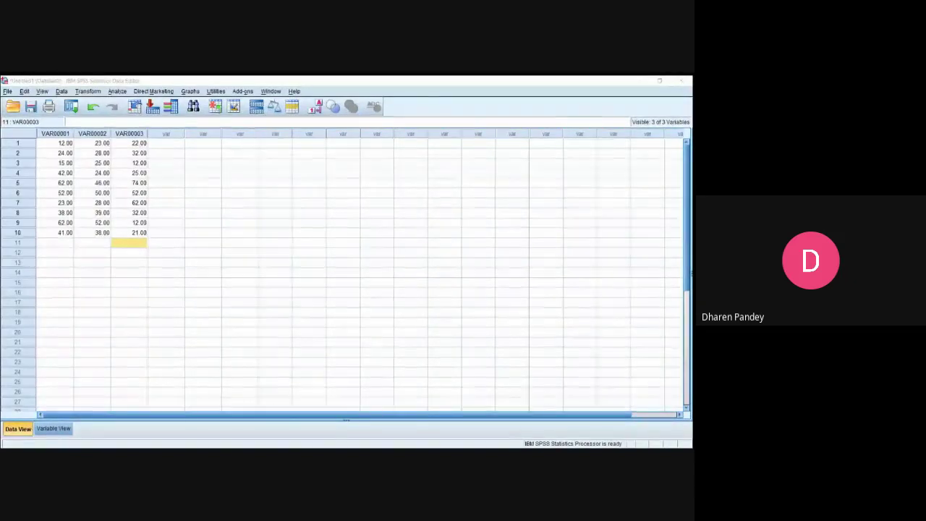
pyautogui.hotkey('alt', 'F4')
pyautogui.press('Tab')
pyautogui.press('Return')
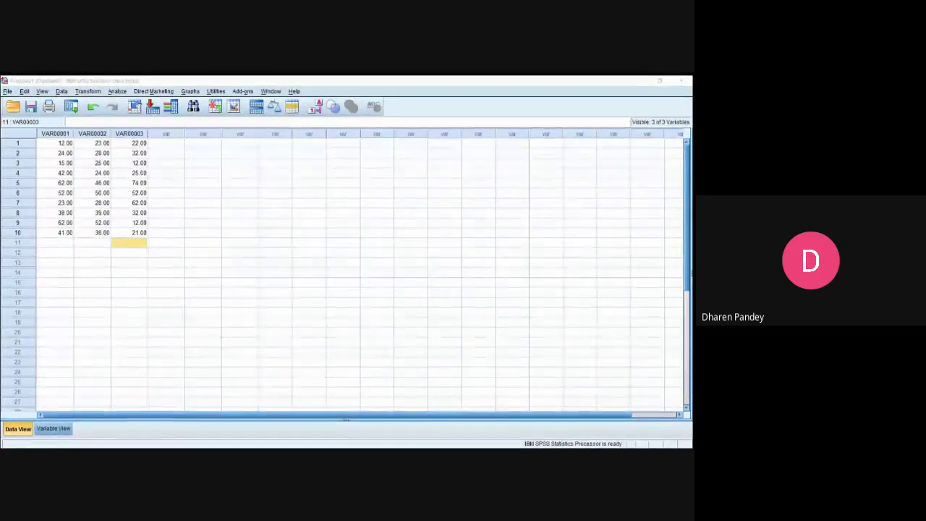
pyautogui.click(680, 80)
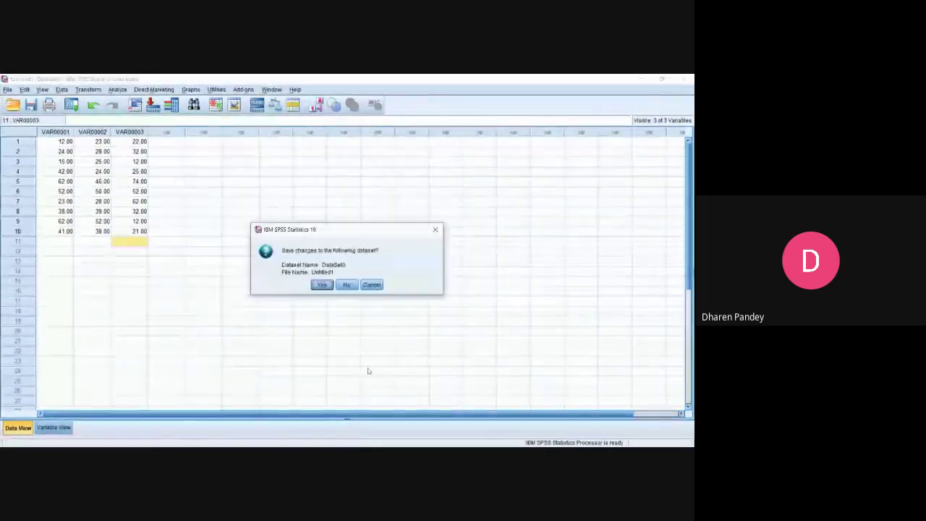